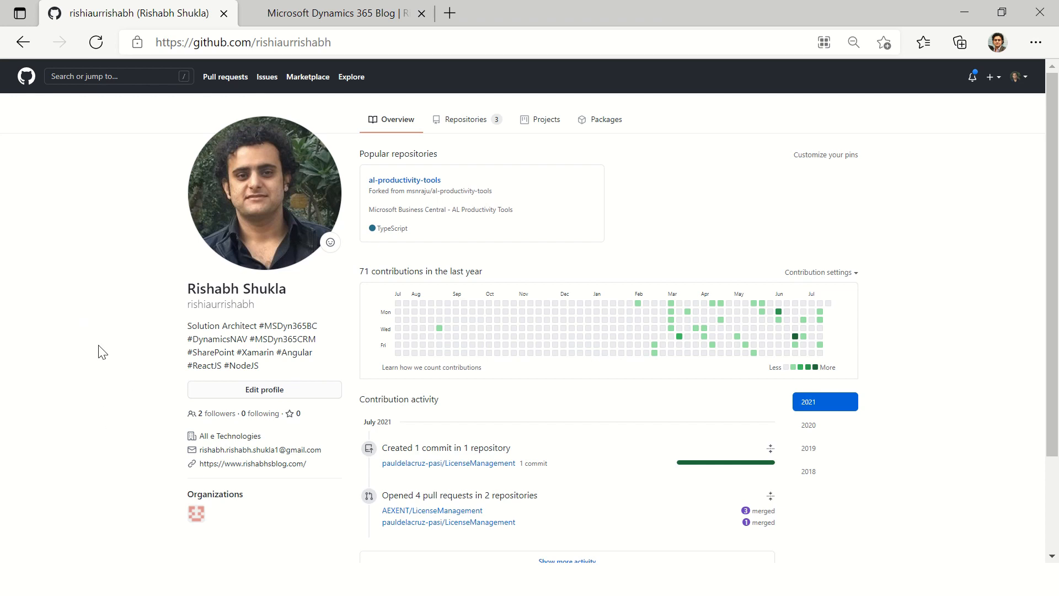
# - Switch to the Item Picture AI page for item 1000, PS5 Game console, in Dynamics 365 Business Central
pyautogui.hotkey('alt', 'Tab')
pyautogui.hotkey('alt', 'Down')
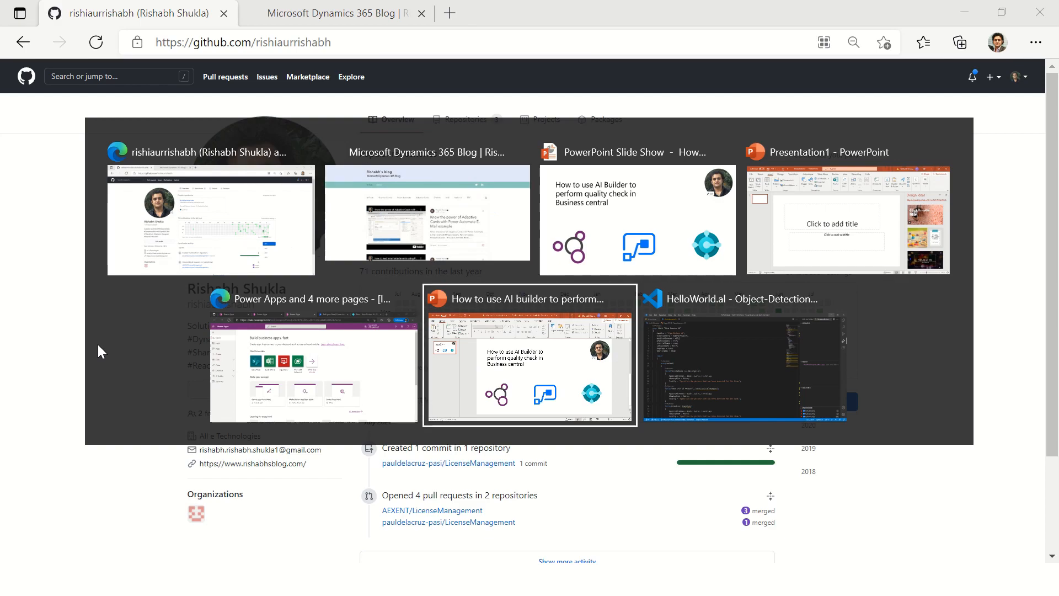
pyautogui.hotkey('alt', 'Tab')
pyautogui.hotkey('alt', 'Down')
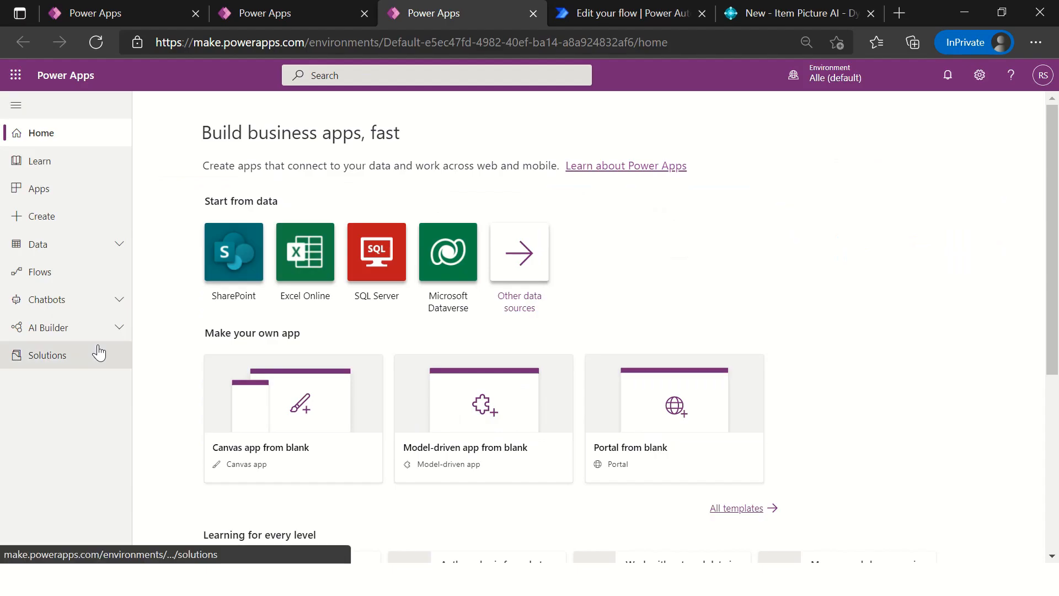
pyautogui.click(797, 12)
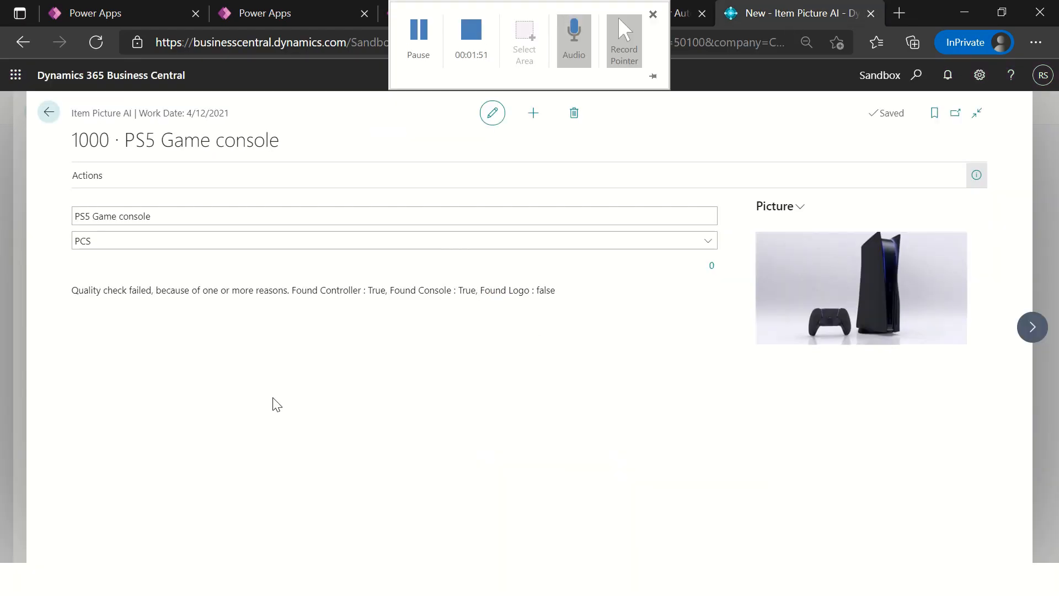
# - Examine the item's title, description and unit of measure on the Item Picture AI page
pyautogui.click(157, 237)
pyautogui.hotkey('shift', 'Tab')
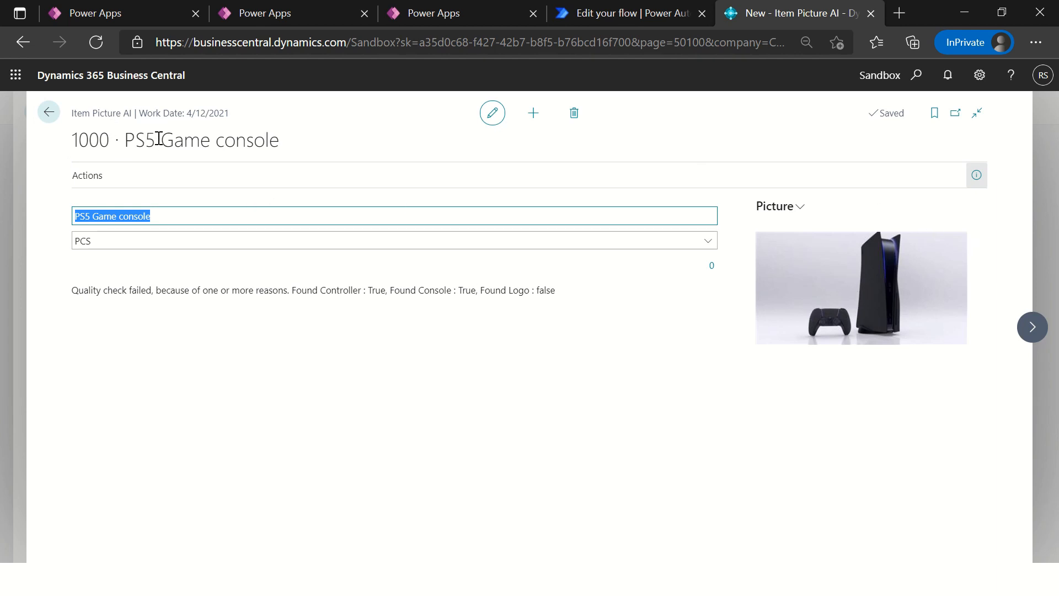
pyautogui.moveTo(135, 141); pyautogui.dragTo(284, 148)
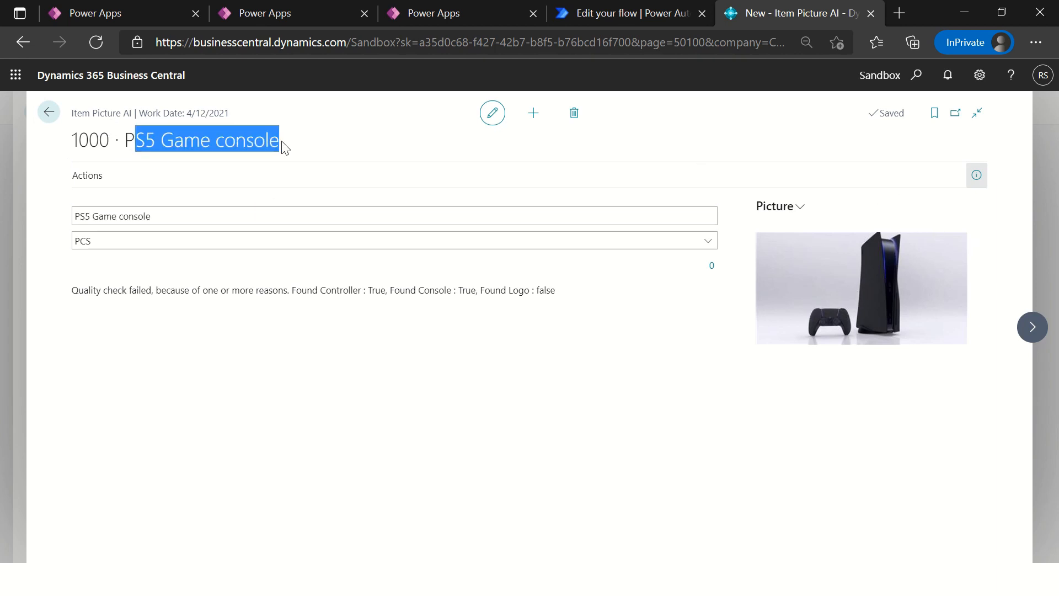
pyautogui.click(187, 215)
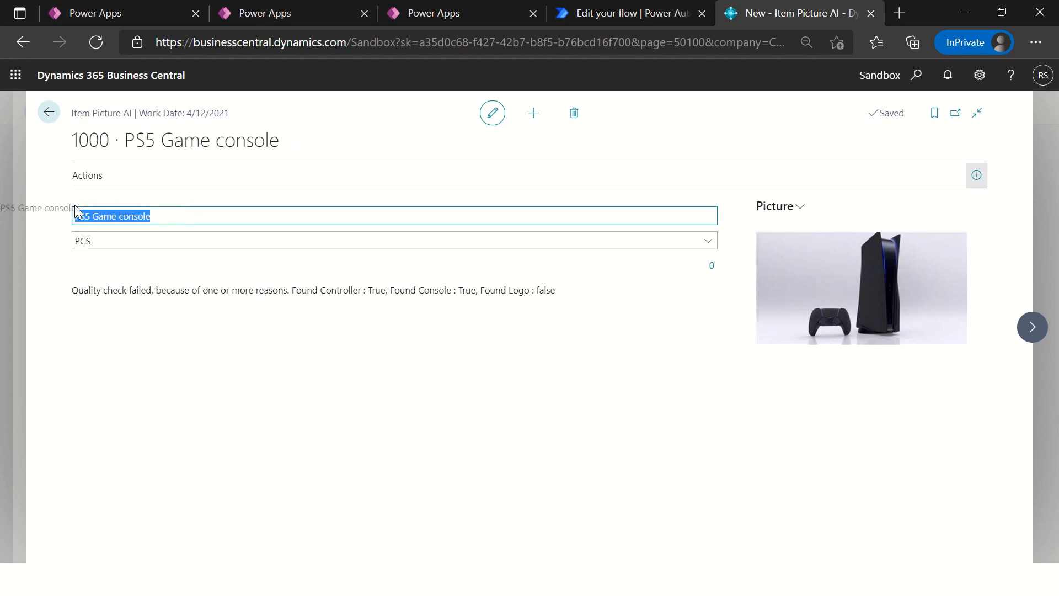
pyautogui.click(154, 241)
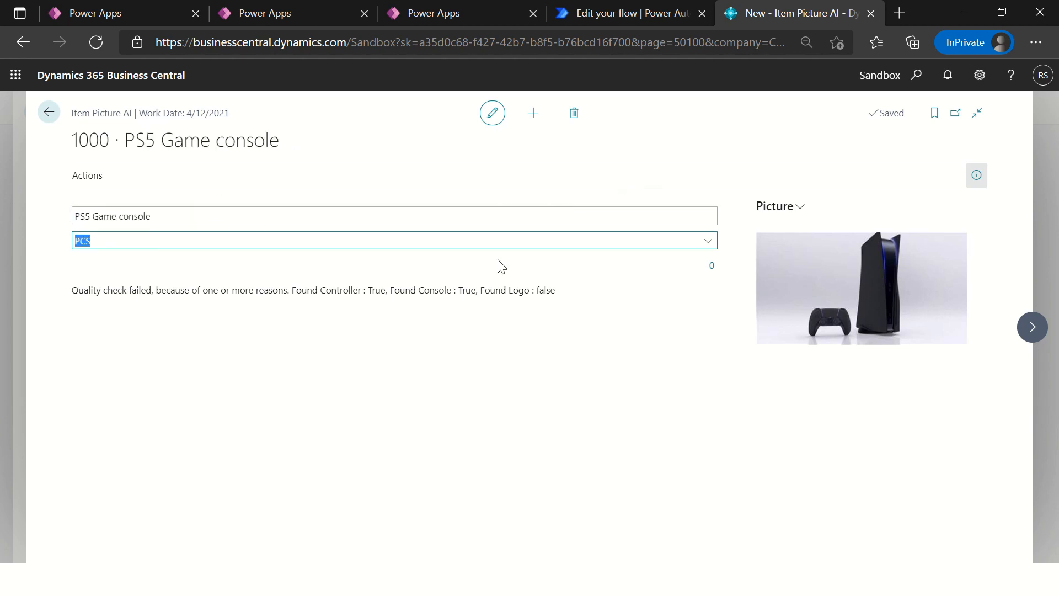
# - Import the Ps5-12 image from the Rnd folder as the item's picture, replacing the existing one
pyautogui.click(794, 215)
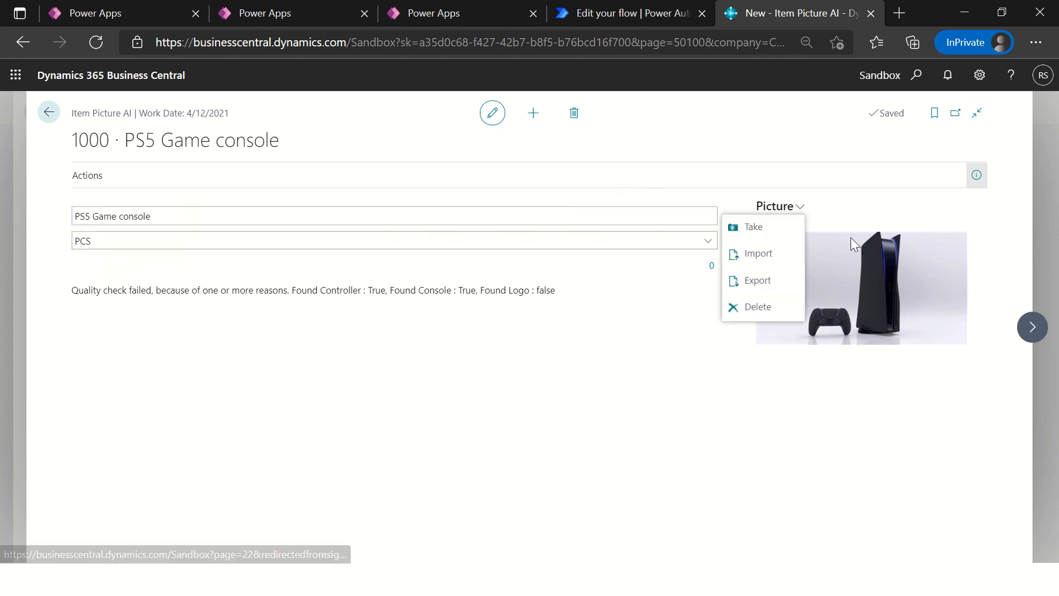
pyautogui.click(765, 257)
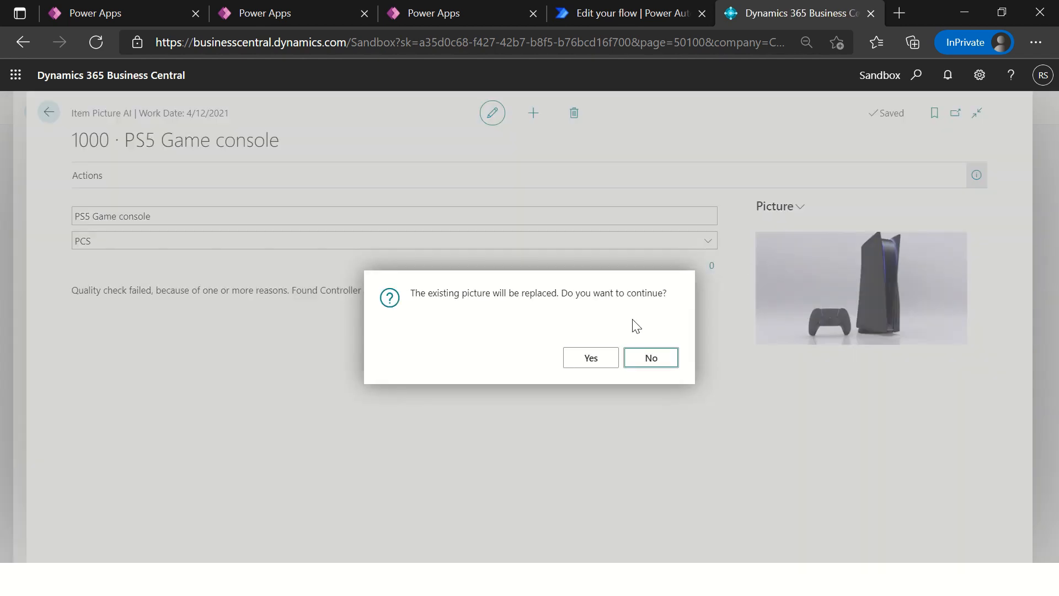
pyautogui.click(591, 355)
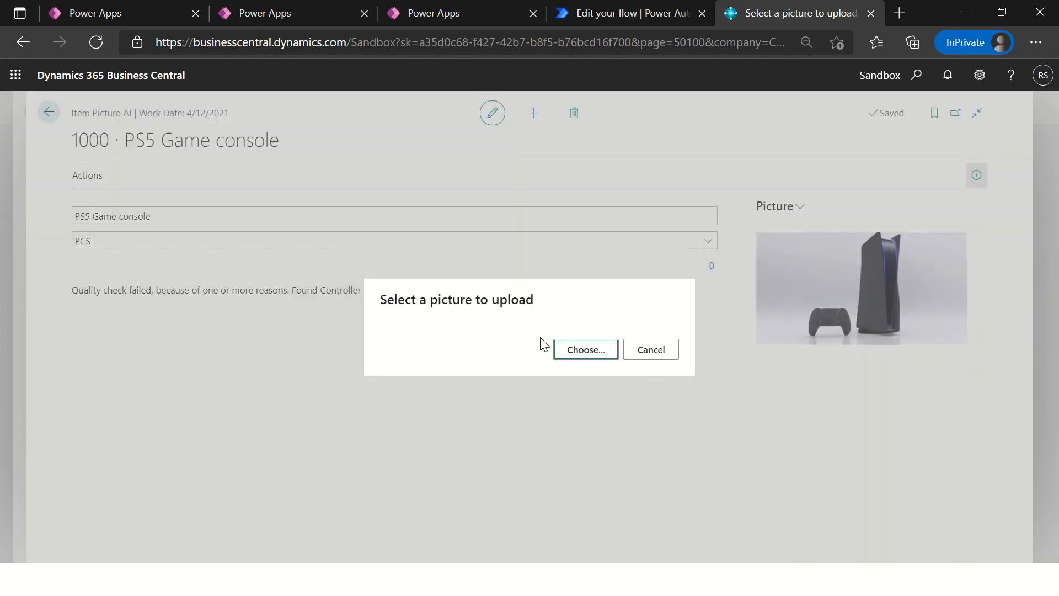
pyautogui.click(585, 352)
pyautogui.scroll(-5, 659, 379)
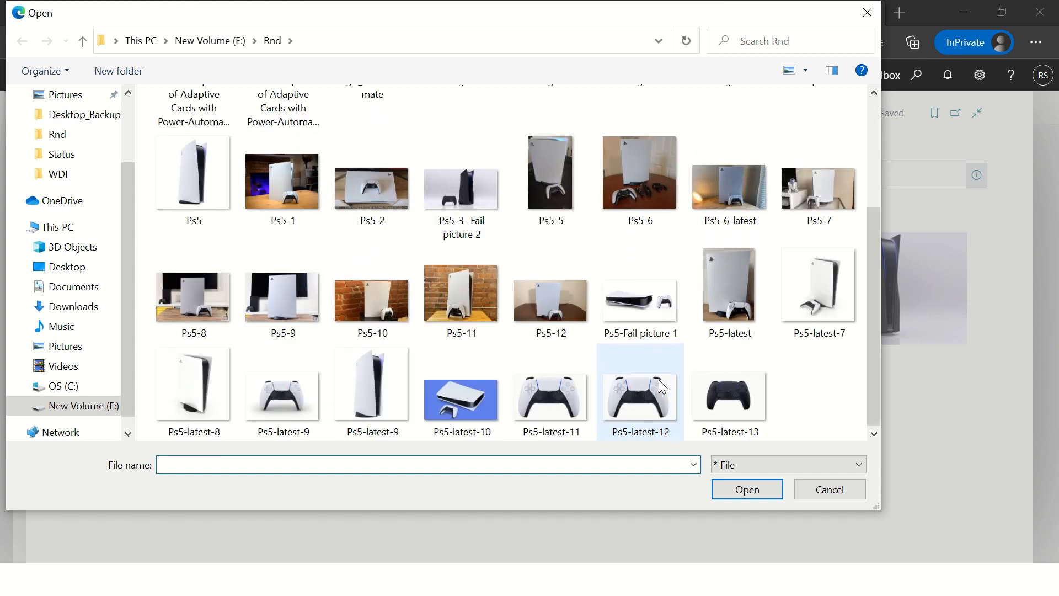
pyautogui.click(558, 310)
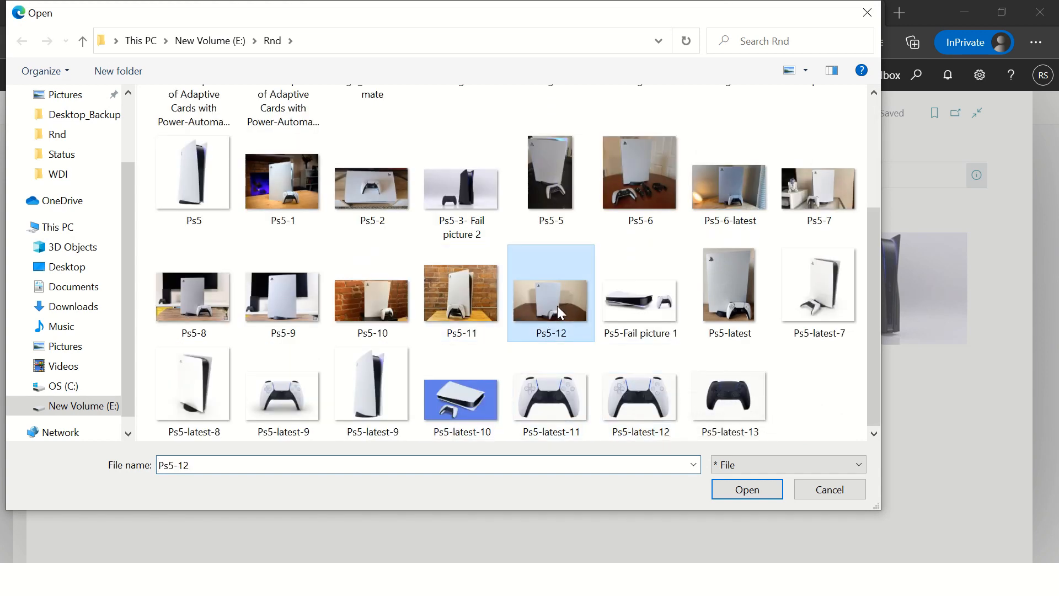
pyautogui.click(740, 487)
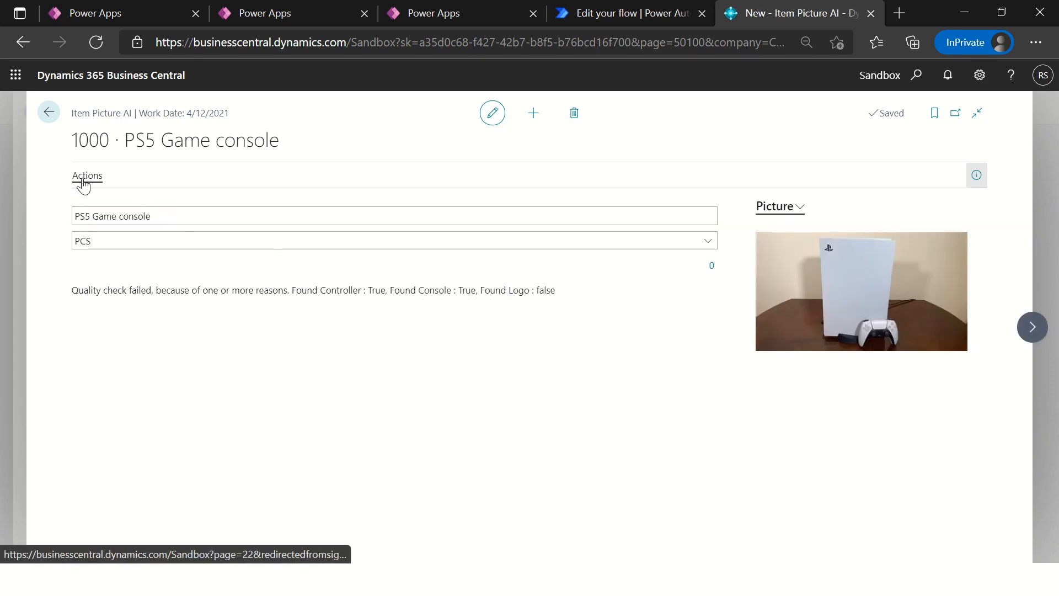
pyautogui.hotkey('alt', 'Tab')
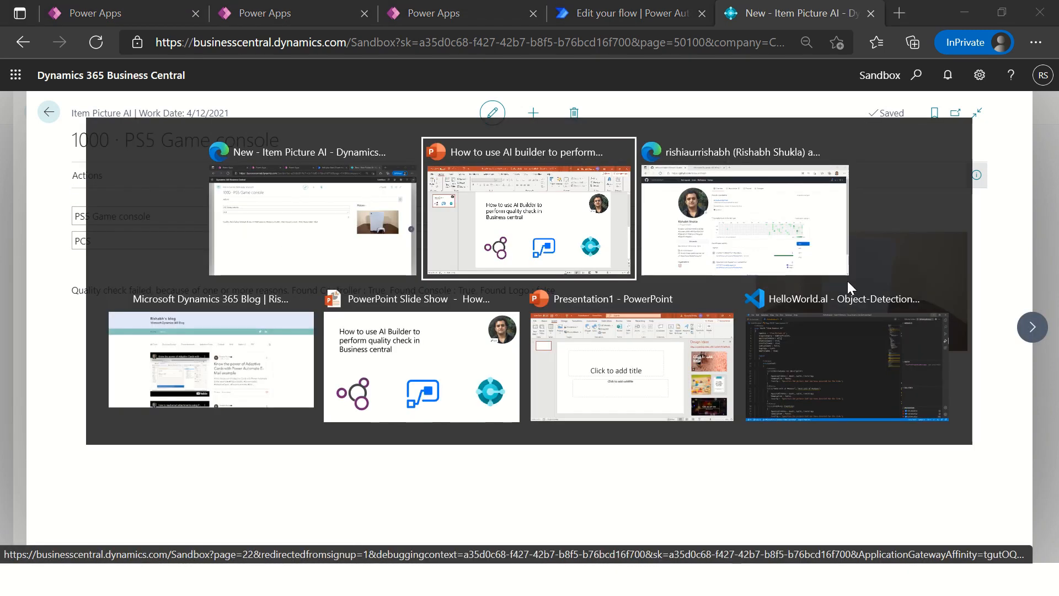
pyautogui.hotkey('alt', 'Tab')
pyautogui.press('Escape')
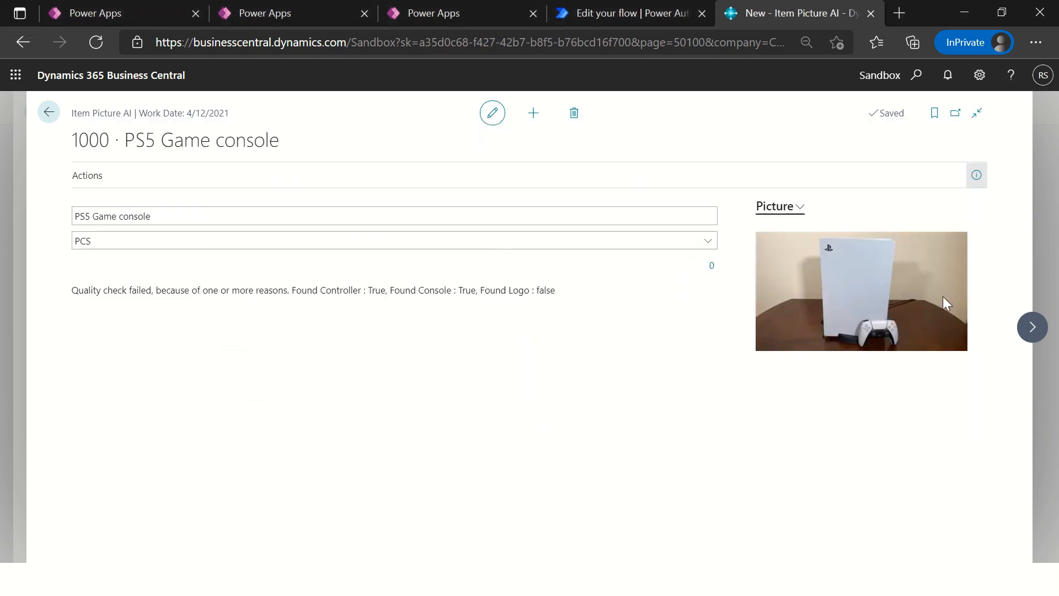
# - Open the Rnd folder on New Volume (E:) in File Explorer and view the Ps5-10 image, closing it when done
pyautogui.press('super+e')
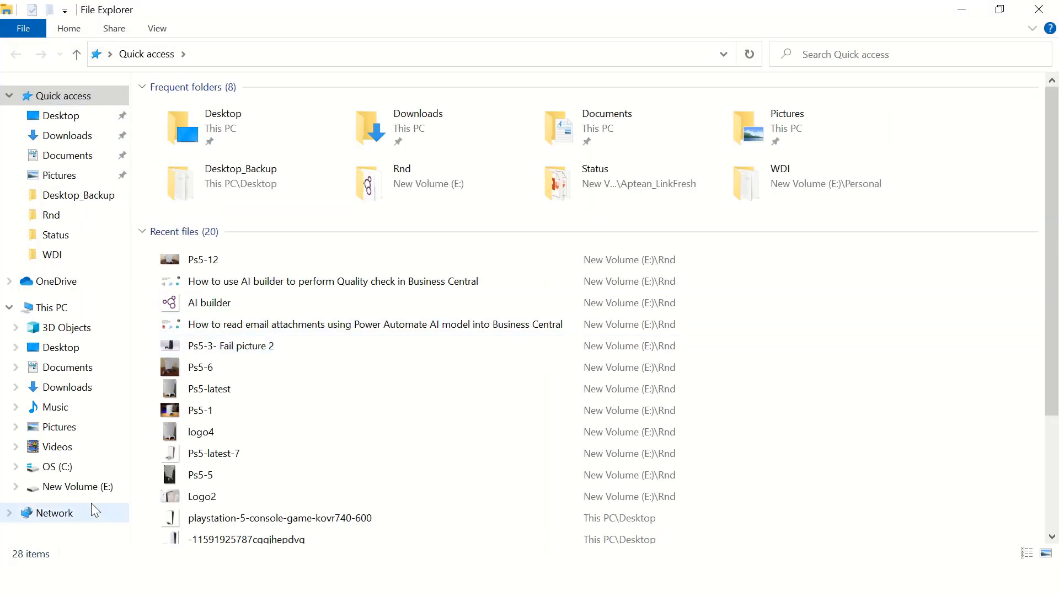
pyautogui.click(83, 486)
pyautogui.doubleClick(182, 216)
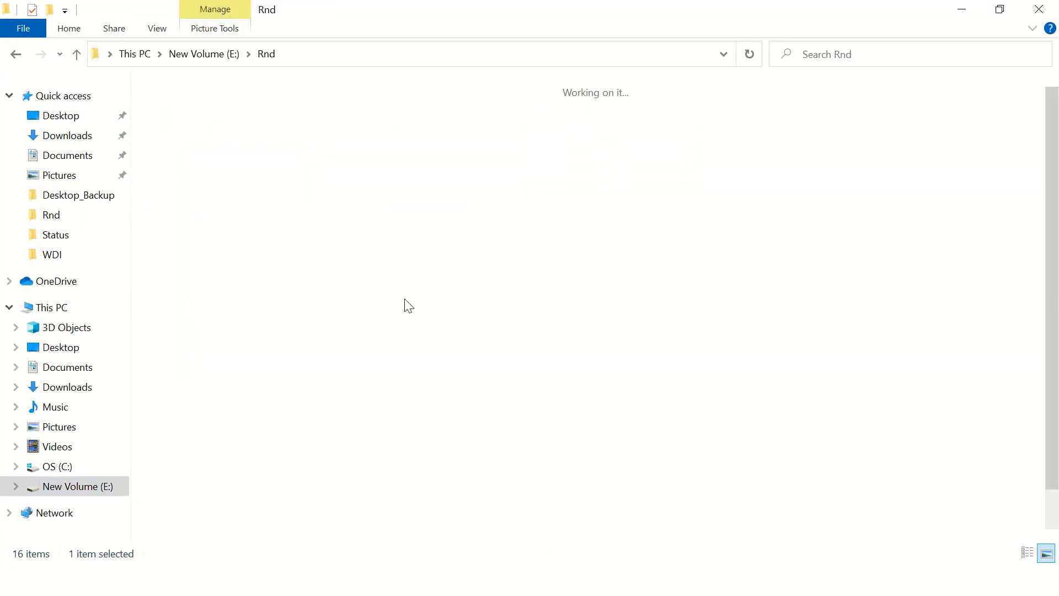
pyautogui.doubleClick(554, 284)
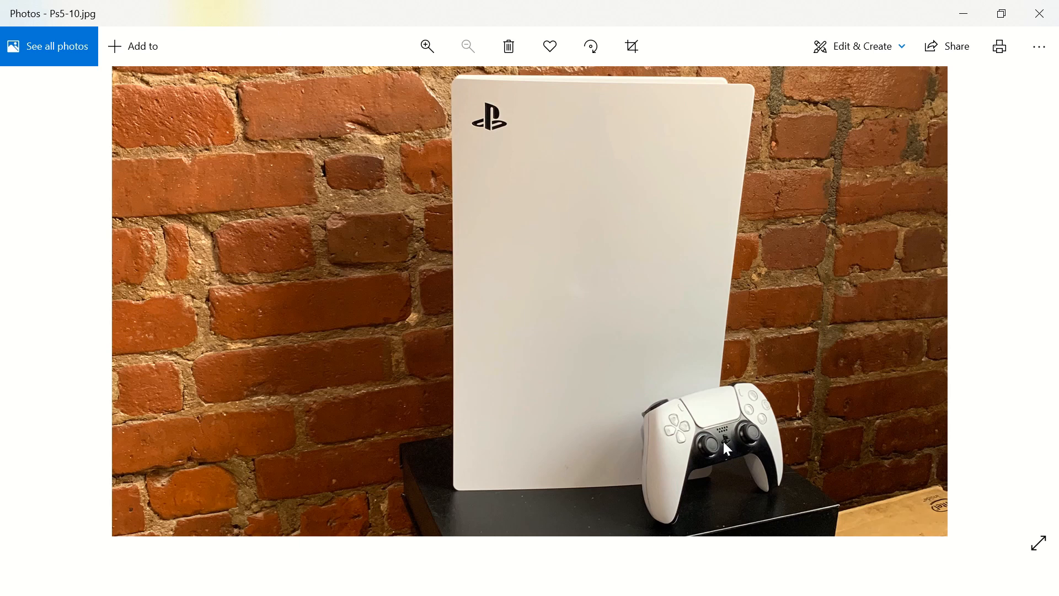
pyautogui.click(1048, 10)
# - Switch back to Business Central, run Check For Quality on the item's Ps5-12 picture and review the result text
pyautogui.hotkey('alt', 'Tab')
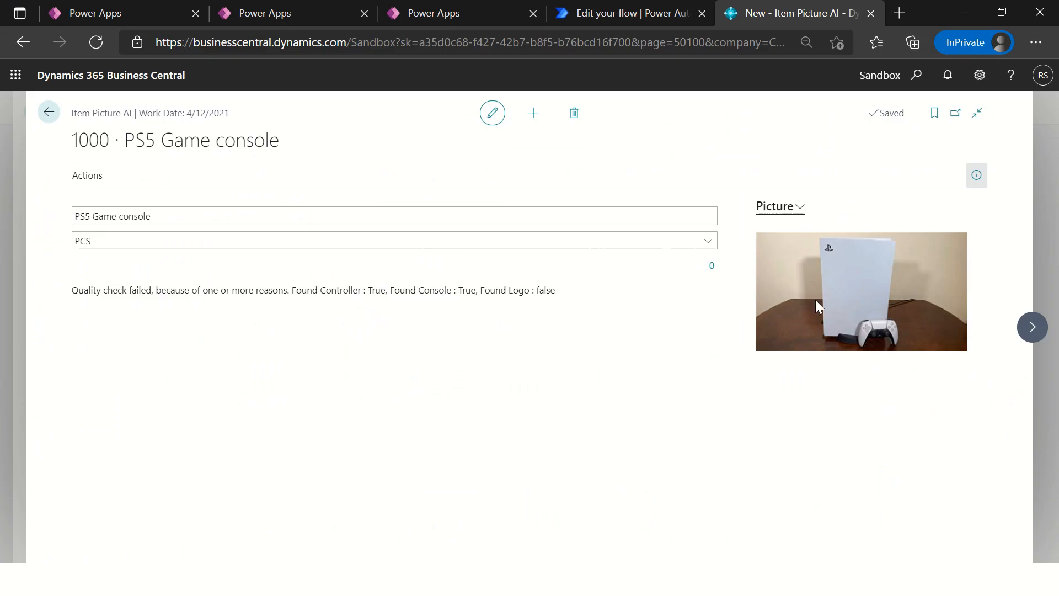
pyautogui.click(85, 178)
pyautogui.click(123, 213)
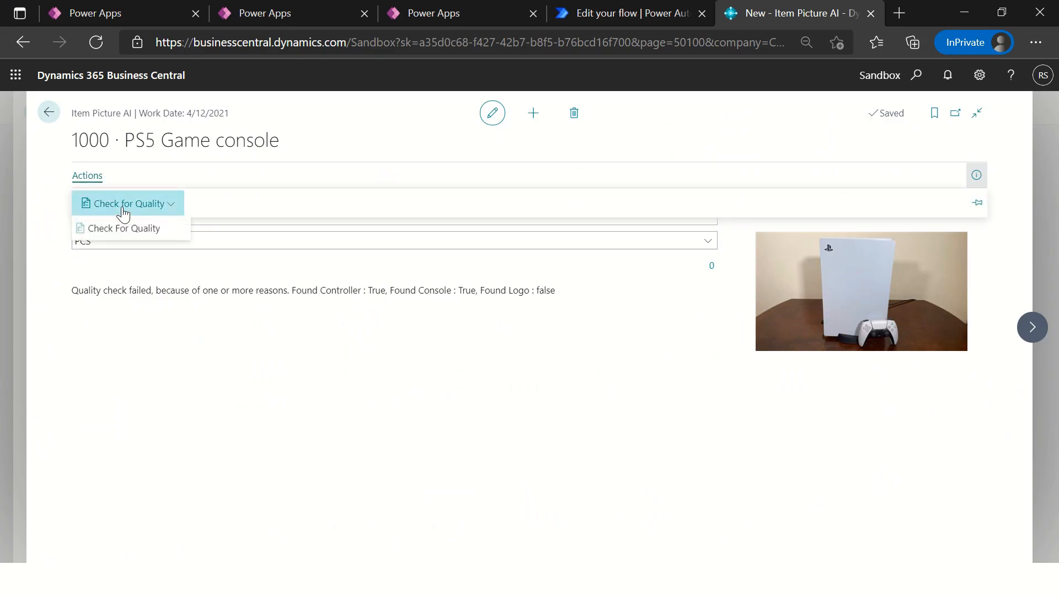
pyautogui.click(130, 230)
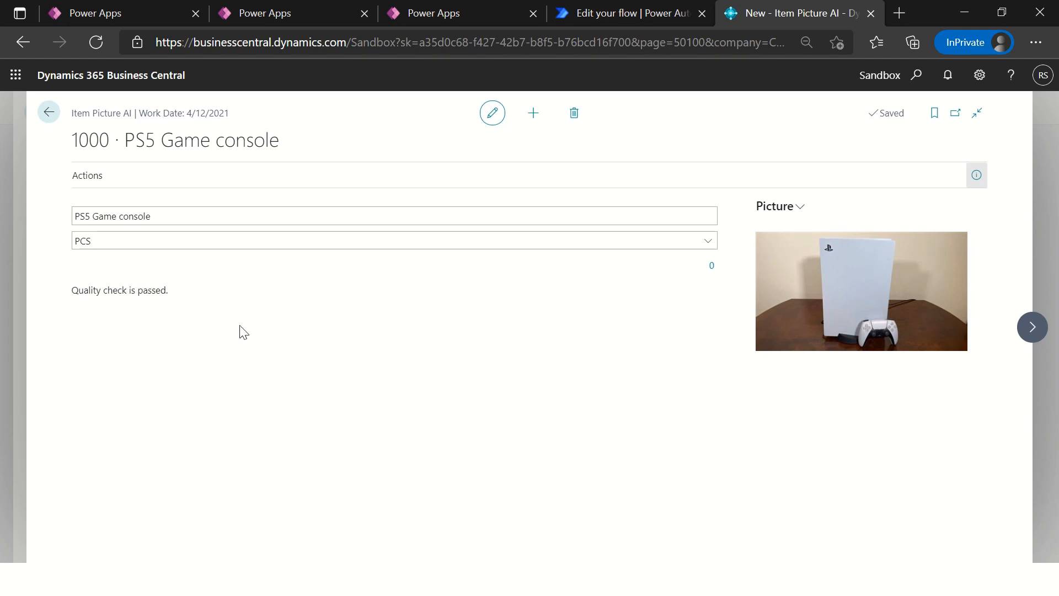
pyautogui.moveTo(78, 300); pyautogui.dragTo(177, 300)
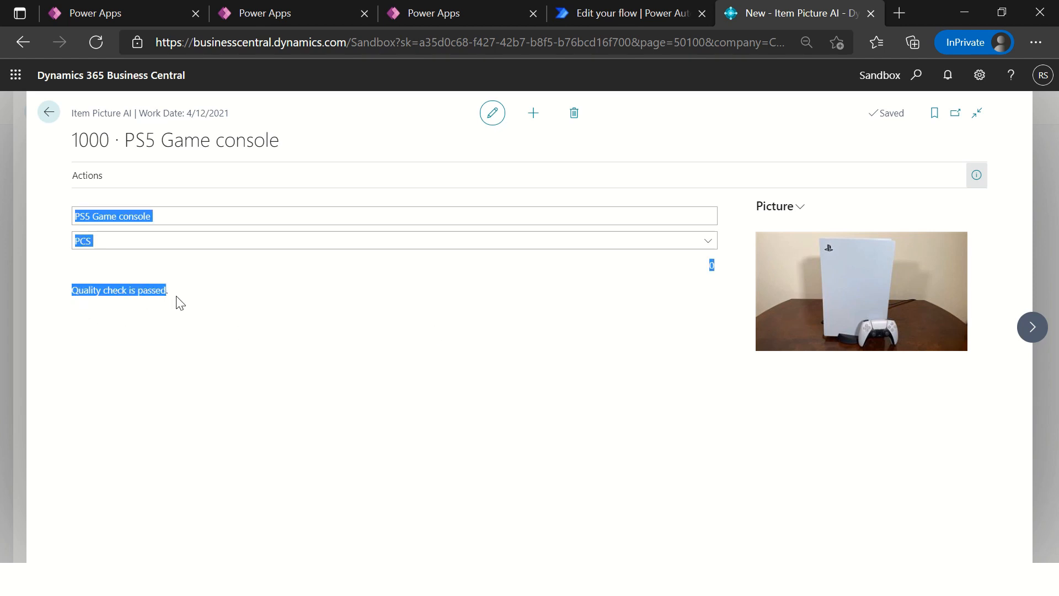
pyautogui.click(177, 300)
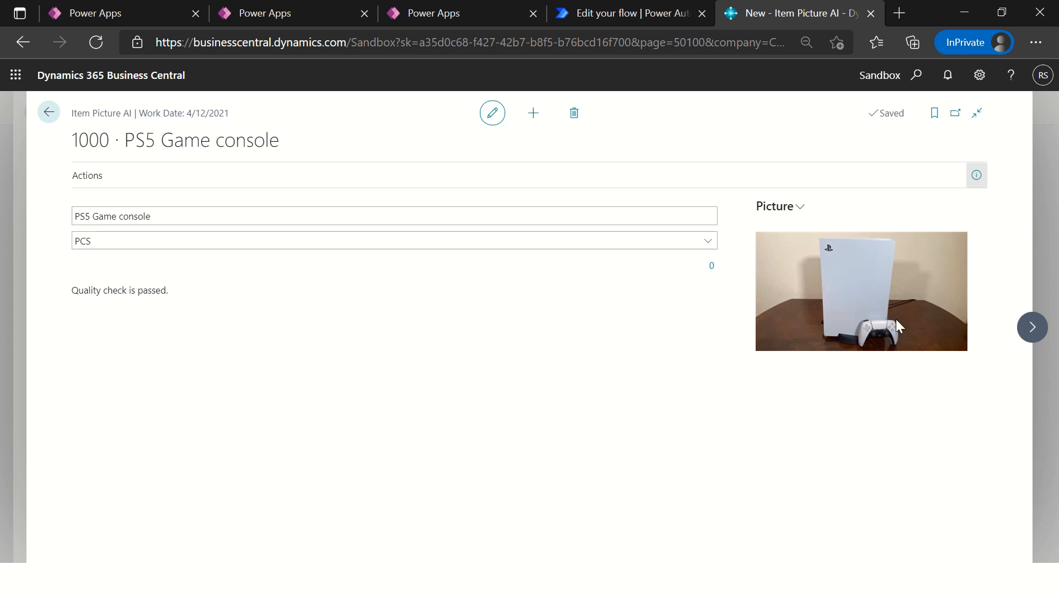
# - Switch to File Explorer and view the Ps5-3- Fail picture 2 image from the Rnd folder
pyautogui.hotkey('alt', 'Tab')
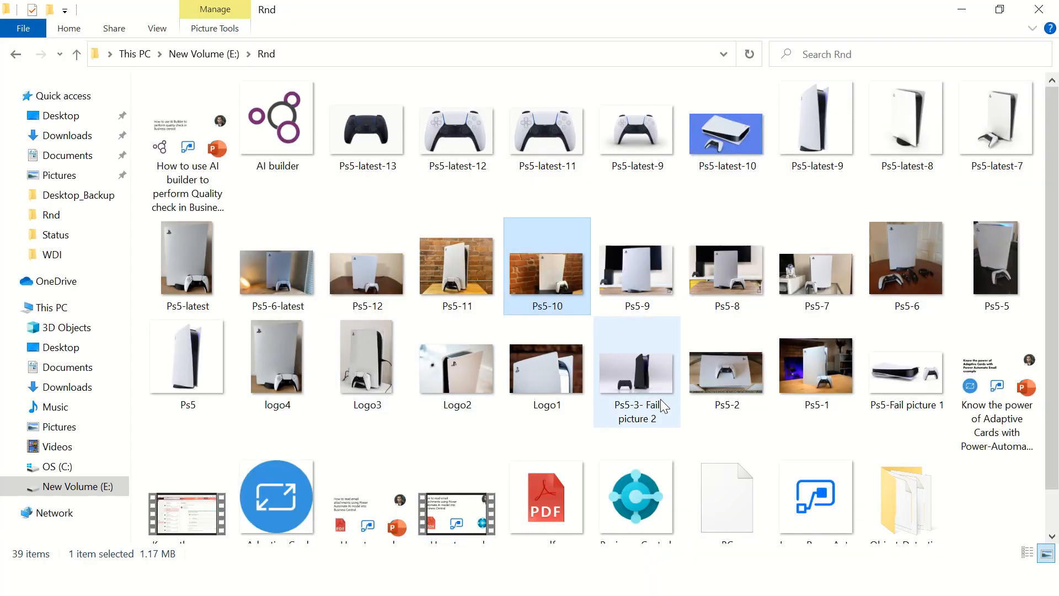
pyautogui.scroll(-1, 661, 399)
pyautogui.doubleClick(641, 329)
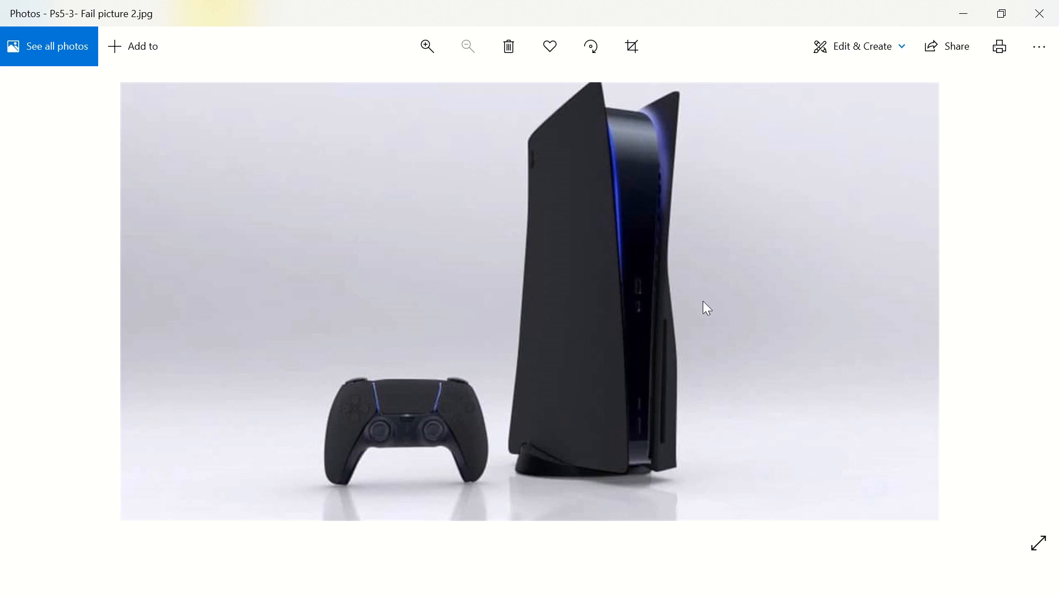
# - Switch back to Business Central and replace the item's picture with Ps5-3- Fail picture 2 from the Rnd folder
pyautogui.hotkey('alt', 'Tab')
pyautogui.hotkey('alt', 'Tab')
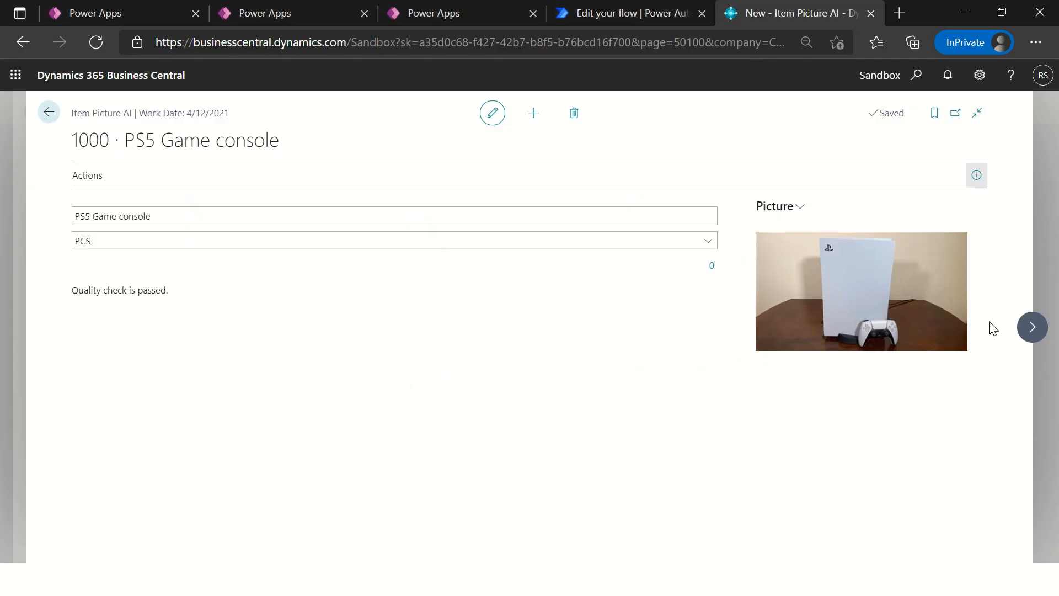
pyautogui.click(788, 206)
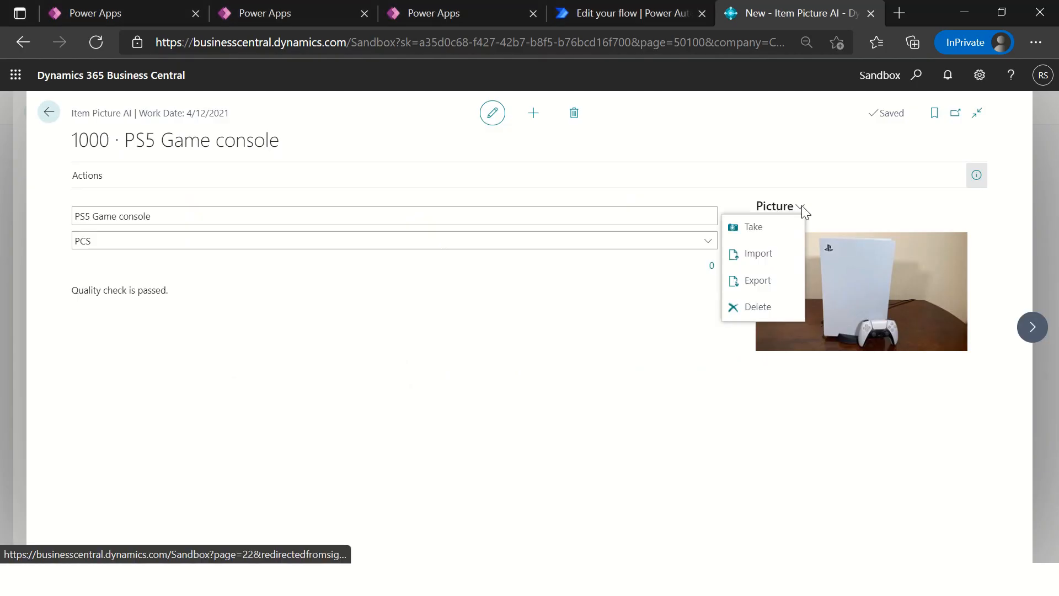
pyautogui.click(788, 256)
pyautogui.click(605, 369)
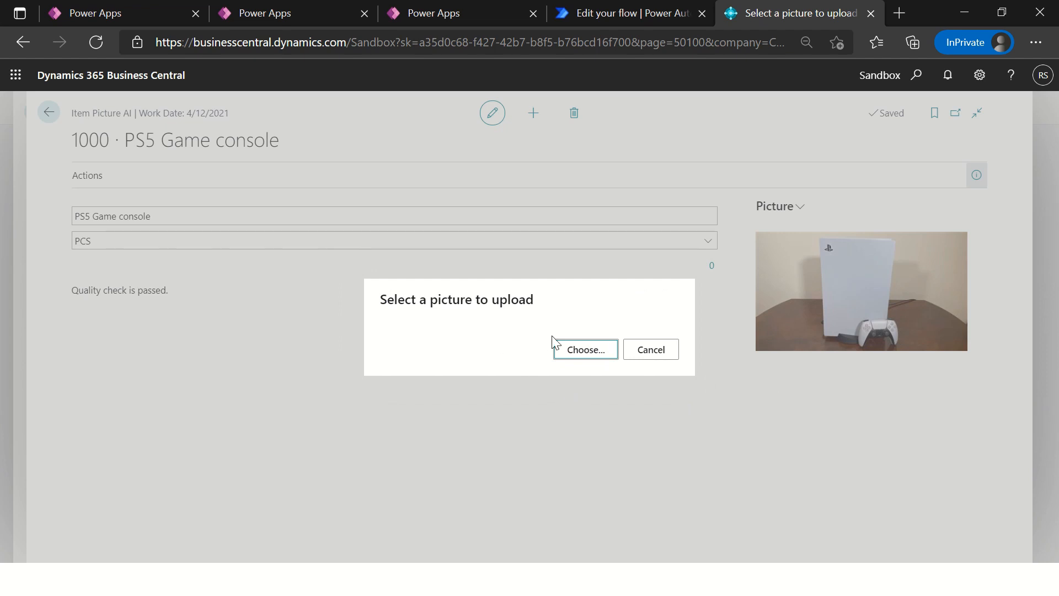
pyautogui.click(566, 350)
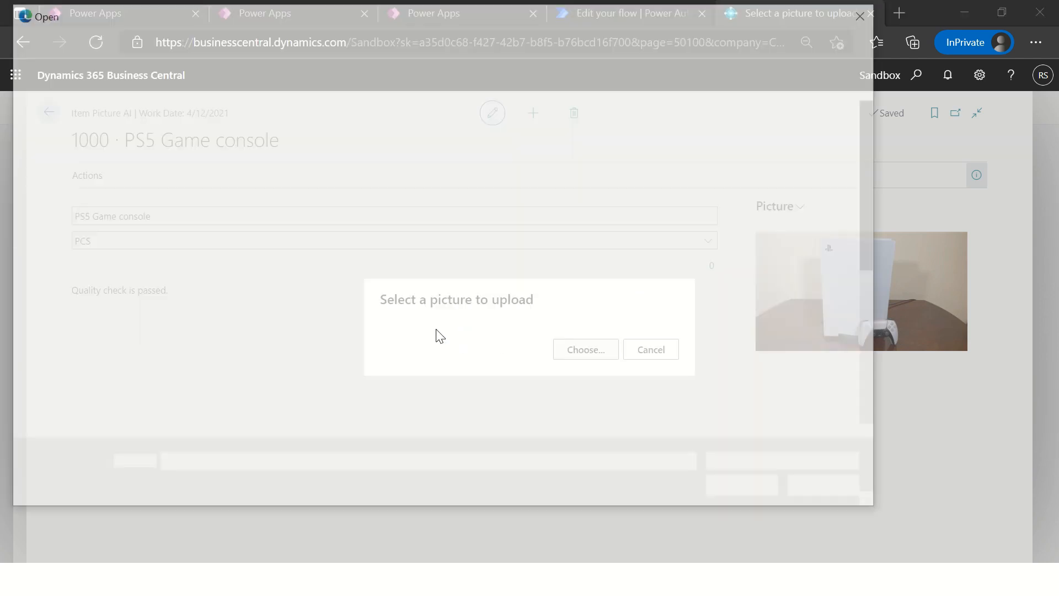
pyautogui.scroll(-3, 538, 372)
pyautogui.click(461, 187)
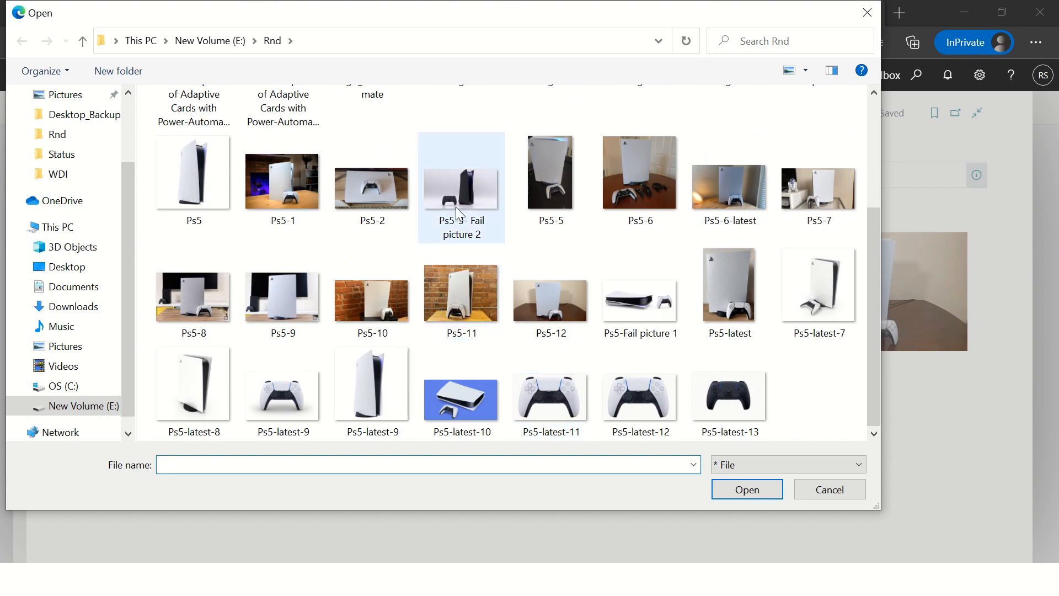
pyautogui.click(747, 490)
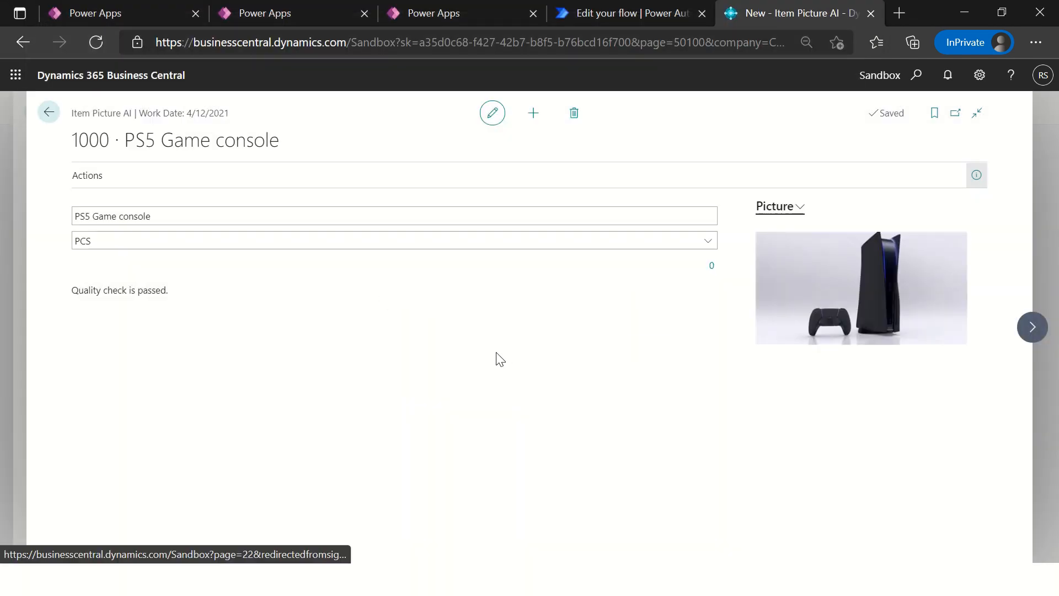
# - Run Check For Quality on the newly imported fail picture and review the controller, console and logo findings
pyautogui.click(102, 182)
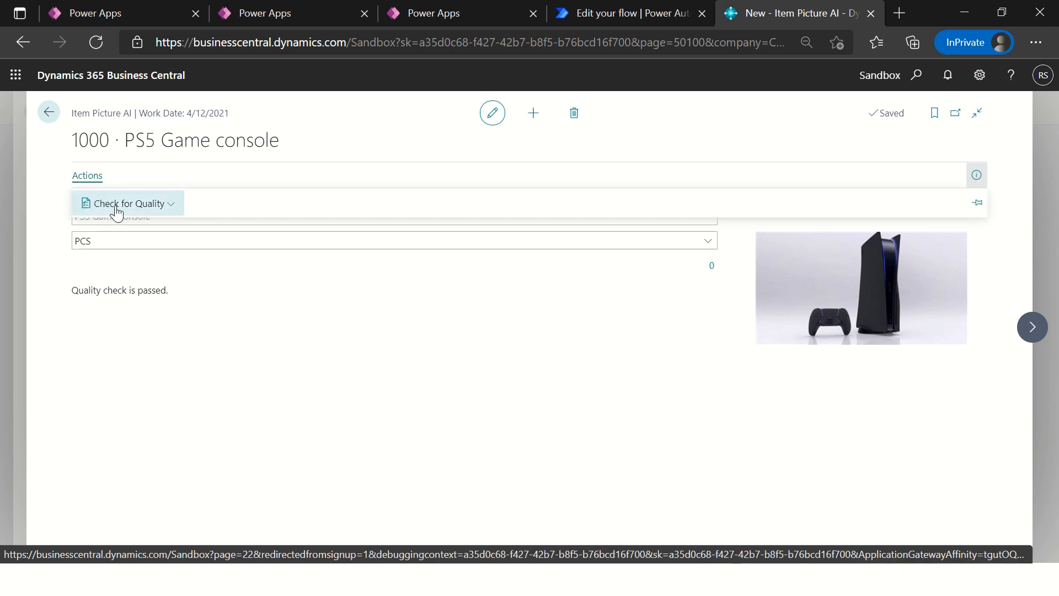
pyautogui.click(116, 210)
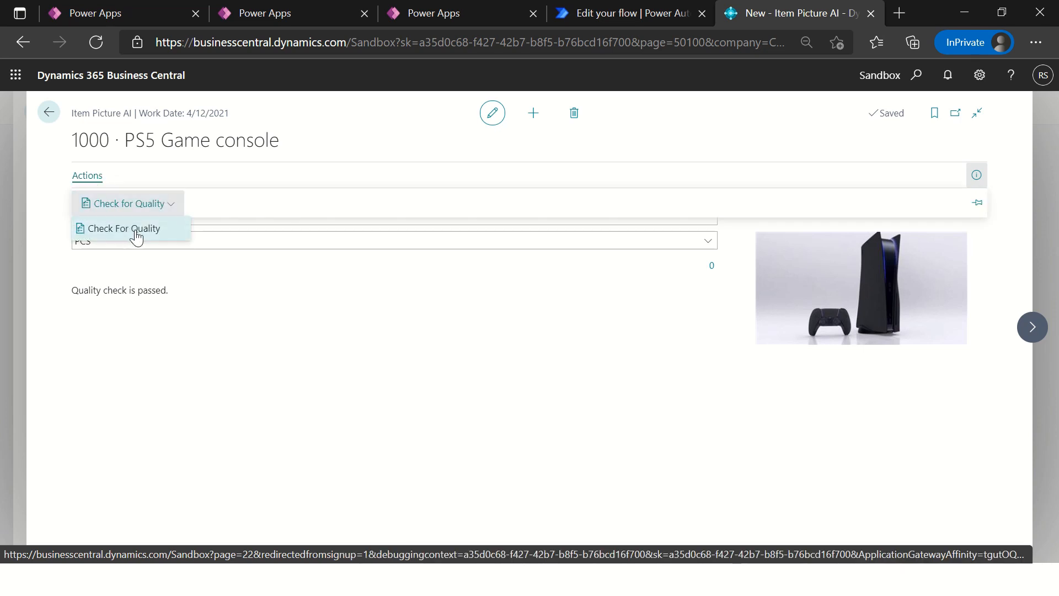
pyautogui.click(135, 231)
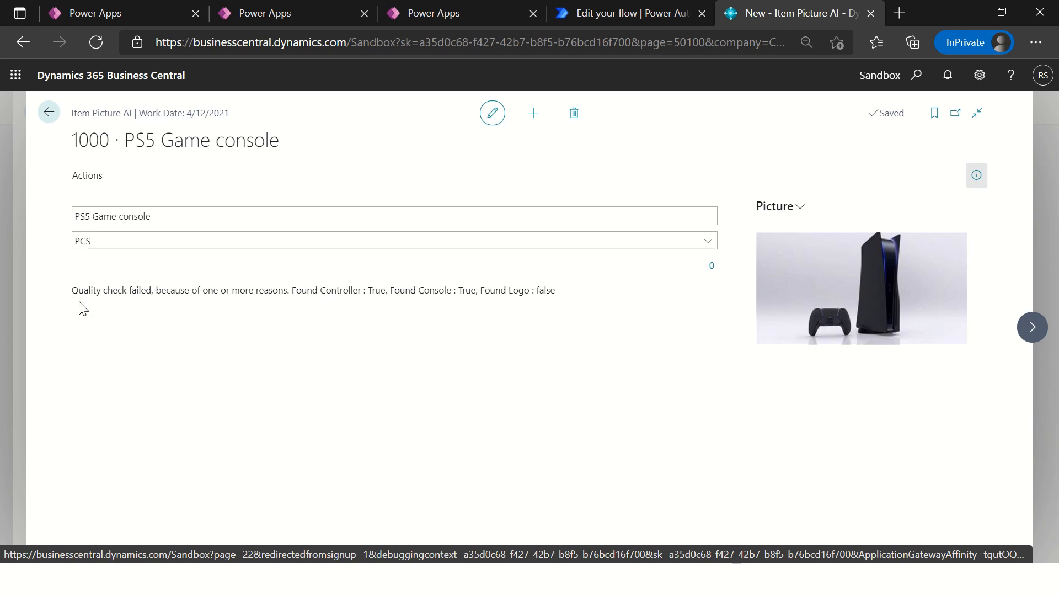
pyautogui.moveTo(157, 291); pyautogui.dragTo(475, 294)
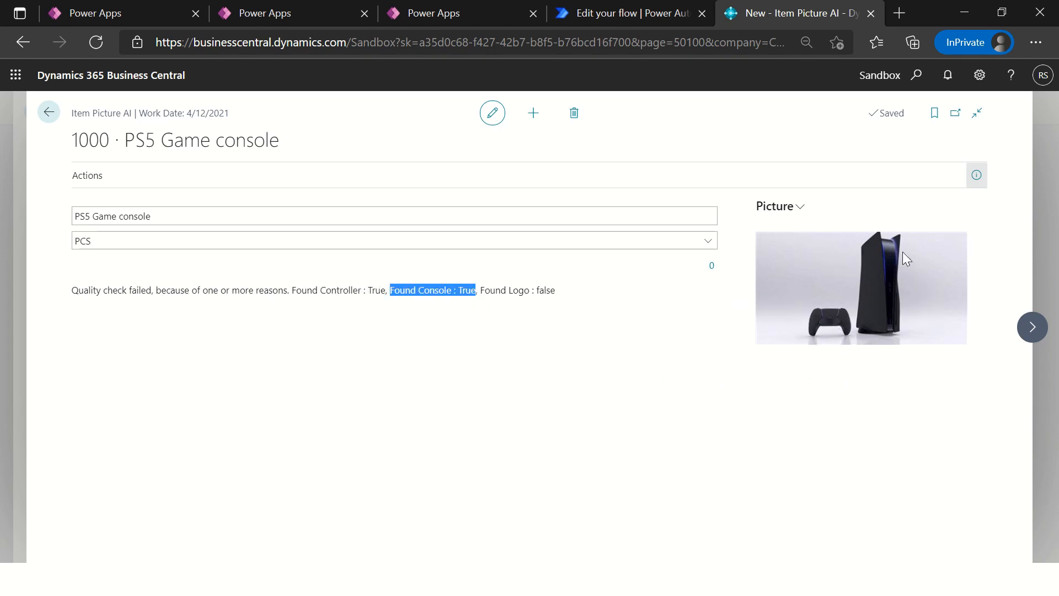
# - Review the logo finding in the quality check result for the black console picture
pyautogui.click(505, 295)
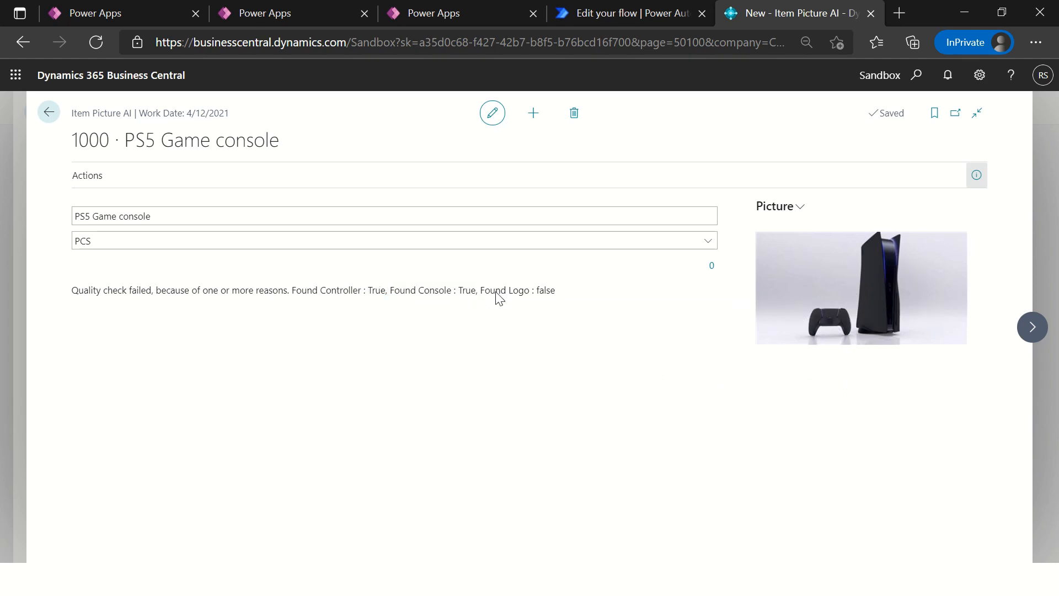
pyautogui.moveTo(485, 296); pyautogui.dragTo(532, 297)
pyautogui.doubleClick(546, 293)
pyautogui.click(634, 324)
pyautogui.click(232, 245)
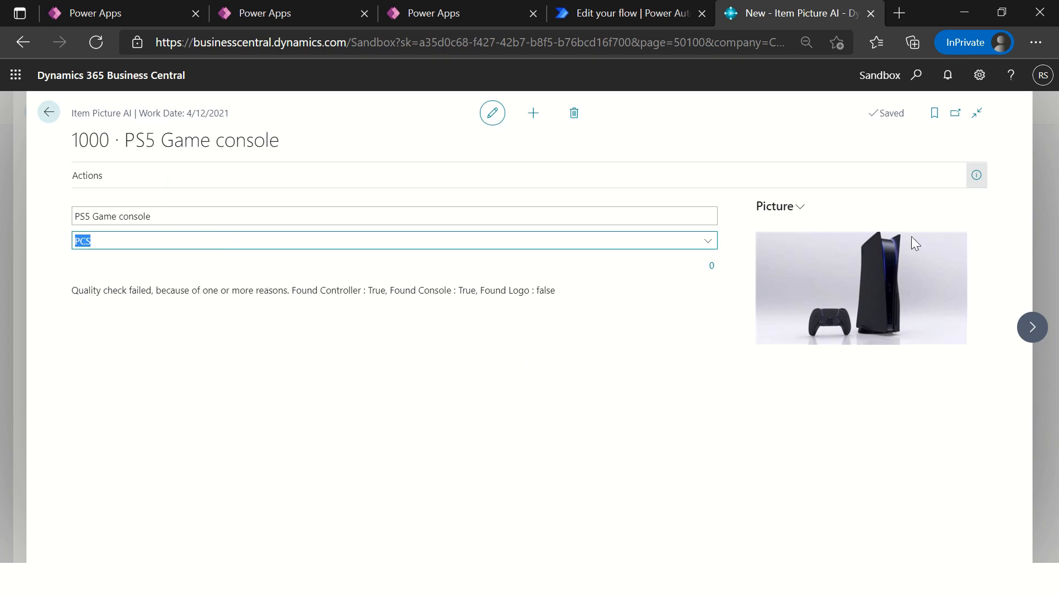
# - Replace the item's picture with Ps5-Fail picture 1 from the Rnd folder
pyautogui.click(760, 205)
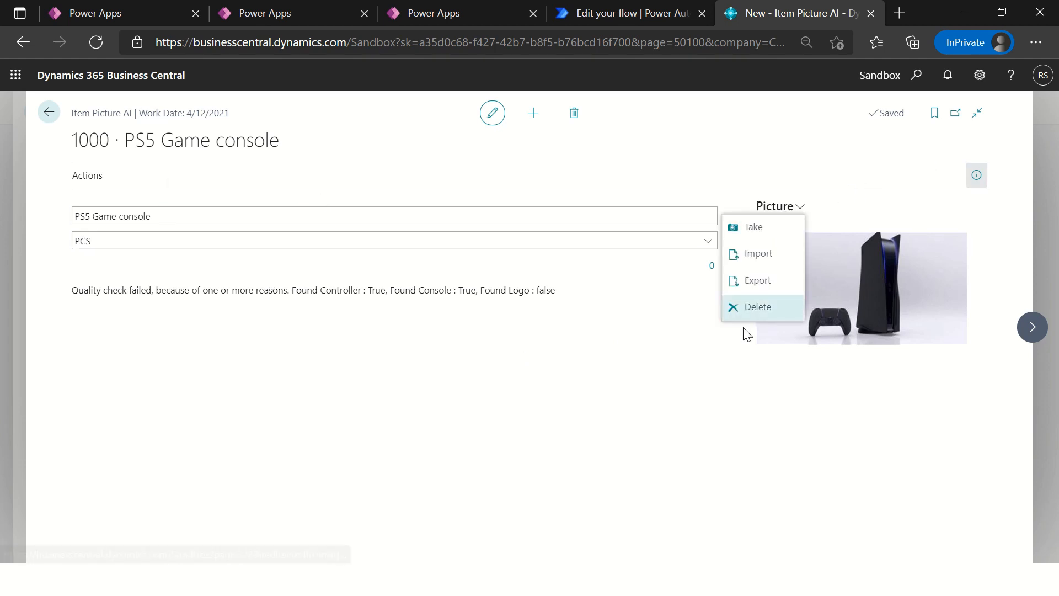
pyautogui.click(771, 260)
pyautogui.click(588, 358)
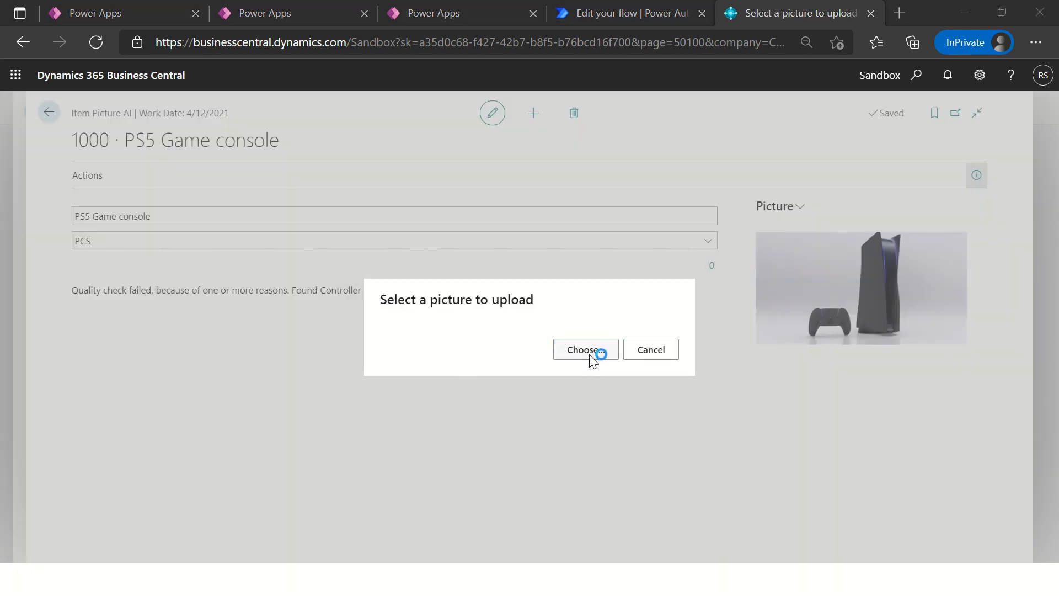
pyautogui.click(588, 358)
pyautogui.scroll(-5, 671, 306)
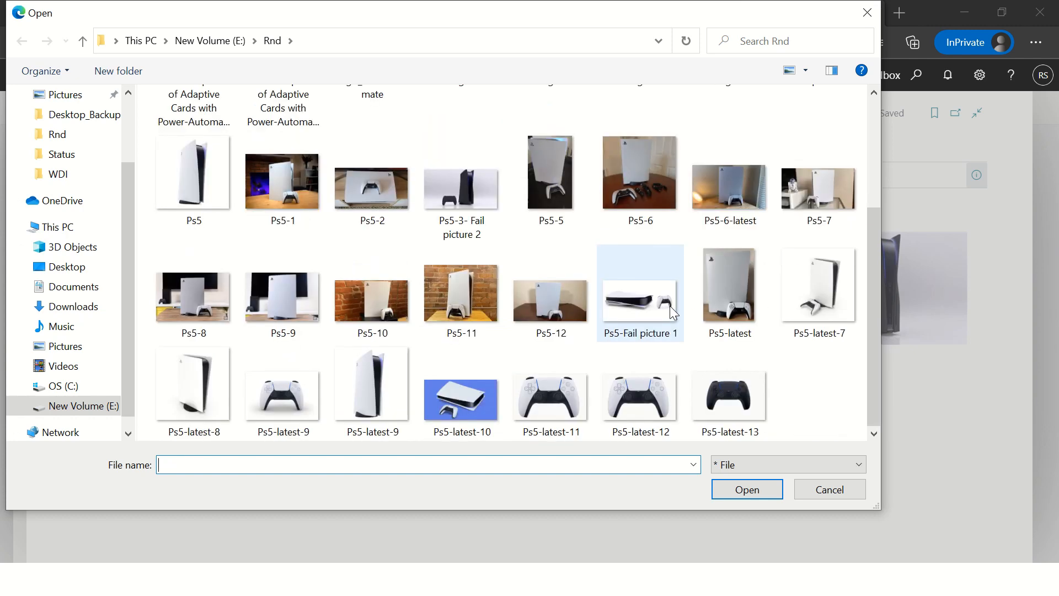
pyautogui.scroll(5, 679, 298)
pyautogui.scroll(-4, 755, 336)
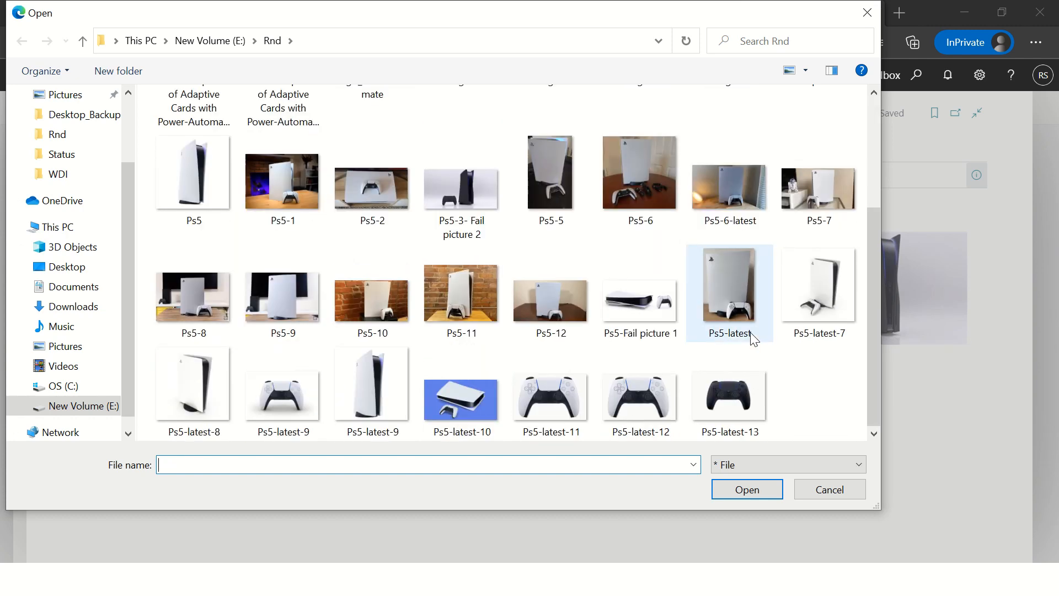
pyautogui.click(644, 307)
pyautogui.click(738, 499)
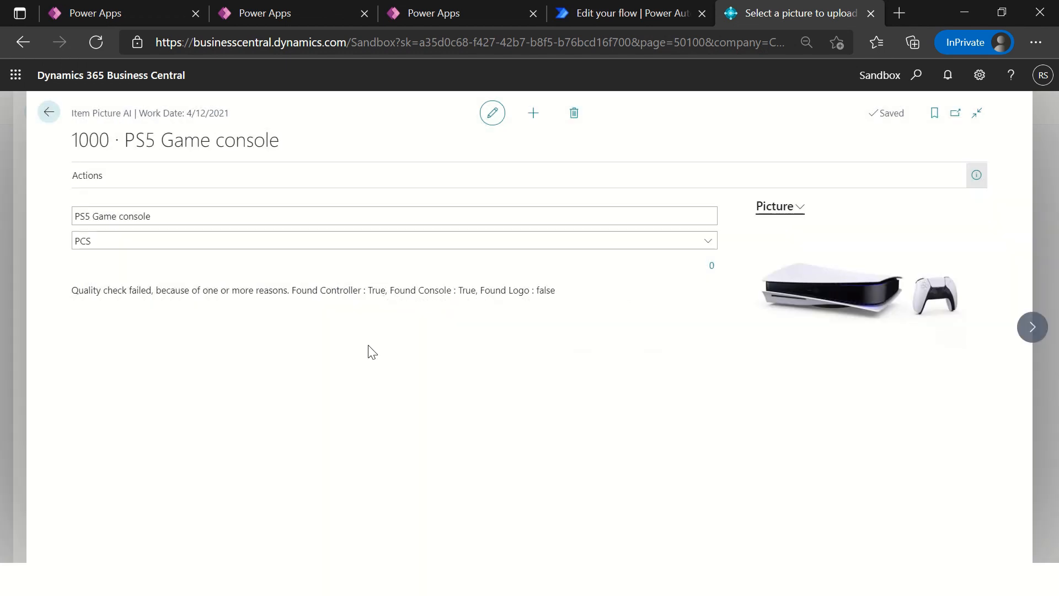
# - Run Check For Quality on the Ps5-Fail picture 1 image and review the controller, console and logo findings
pyautogui.click(91, 178)
pyautogui.click(127, 210)
pyautogui.click(154, 231)
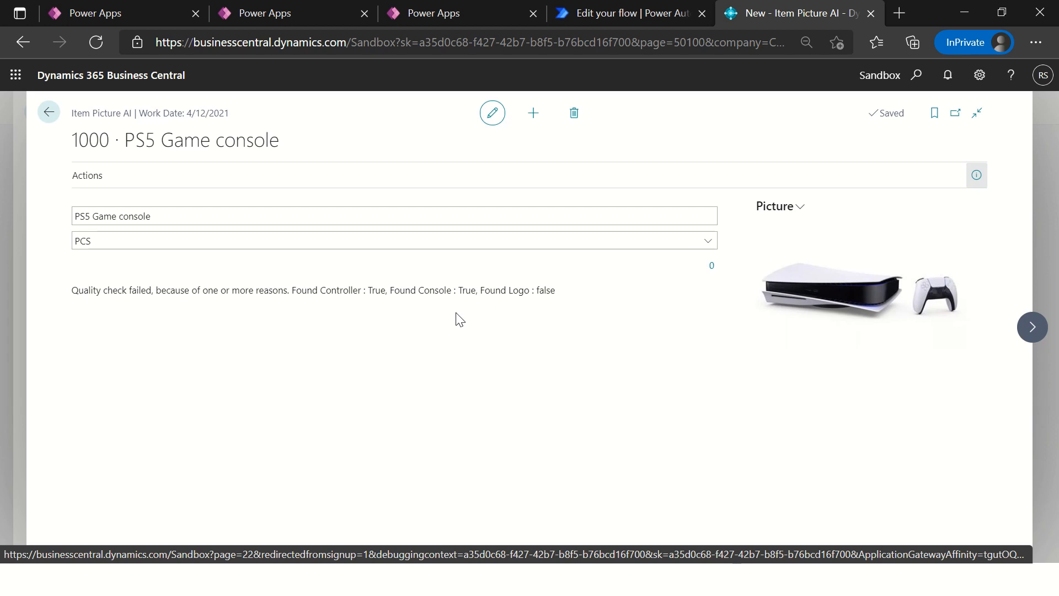
pyautogui.doubleClick(377, 290)
pyautogui.doubleClick(466, 291)
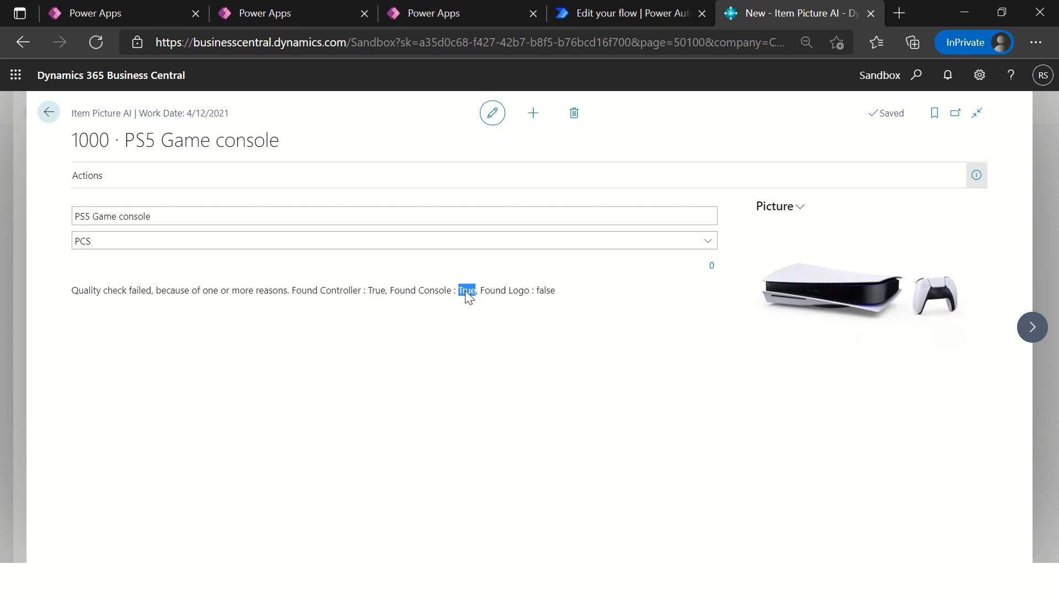
pyautogui.doubleClick(544, 290)
# - Replace the item's picture with the controller-only image Ps5-latest-11 from the Rnd folder
pyautogui.click(757, 211)
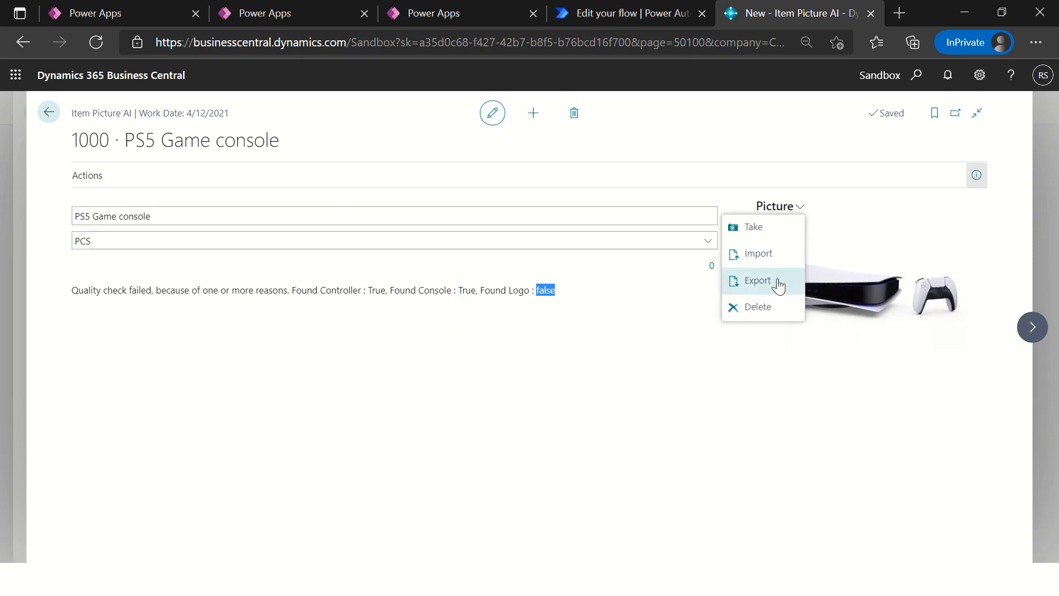
pyautogui.click(779, 255)
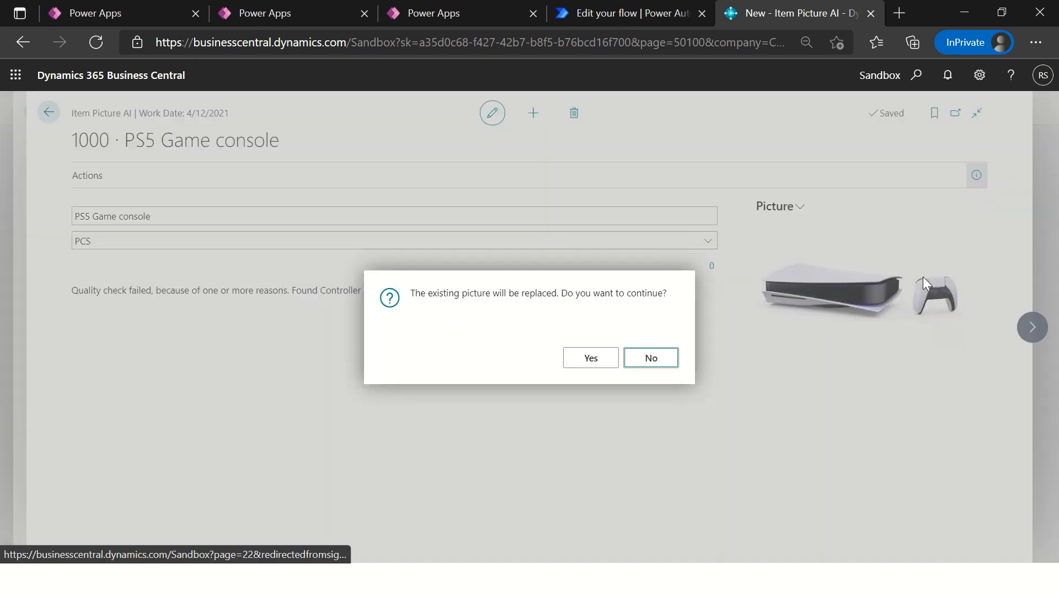
pyautogui.click(587, 365)
pyautogui.click(604, 348)
pyautogui.scroll(-5, 570, 308)
pyautogui.click(565, 405)
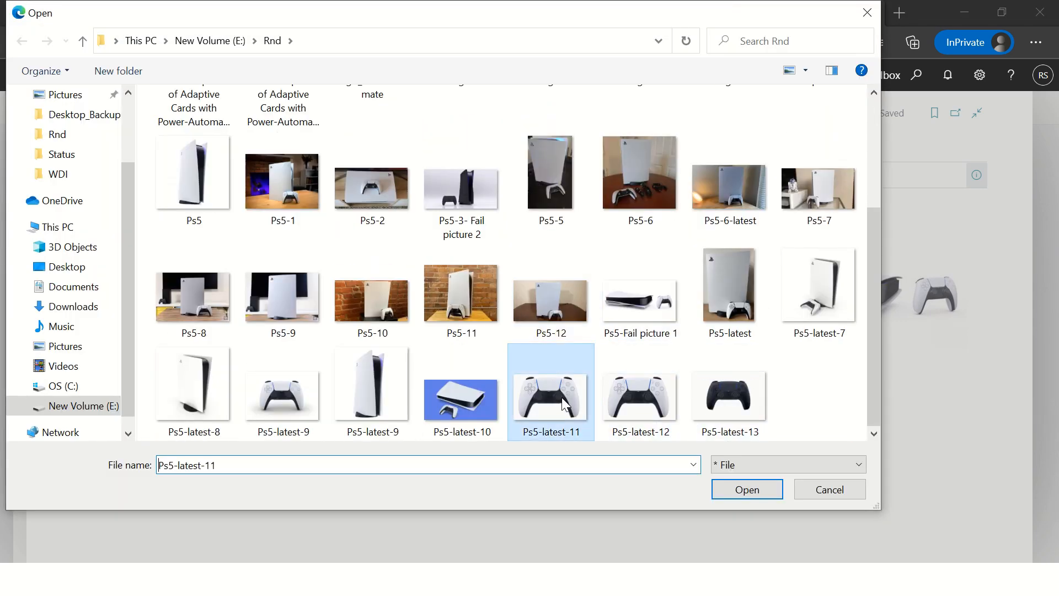
pyautogui.click(761, 495)
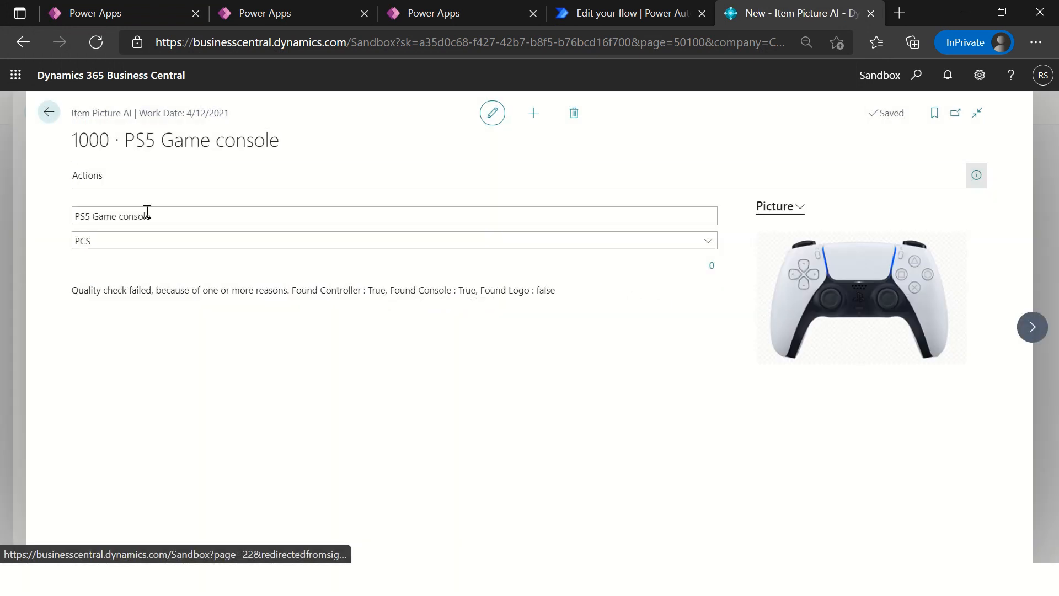
# - Run Check For Quality on the controller-only picture and review each finding in the result text
pyautogui.click(107, 187)
pyautogui.click(145, 203)
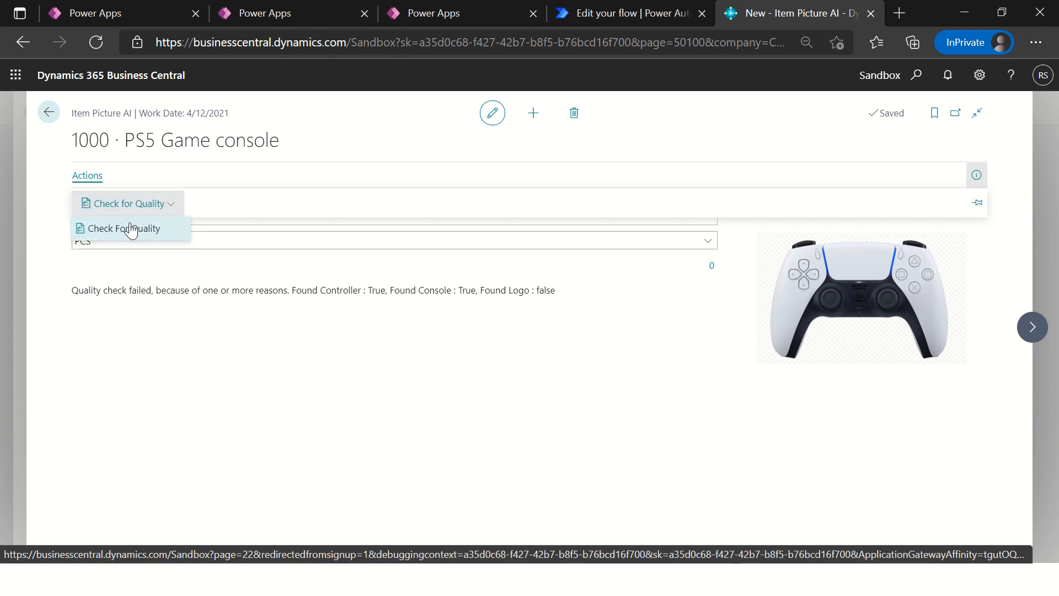
pyautogui.click(160, 227)
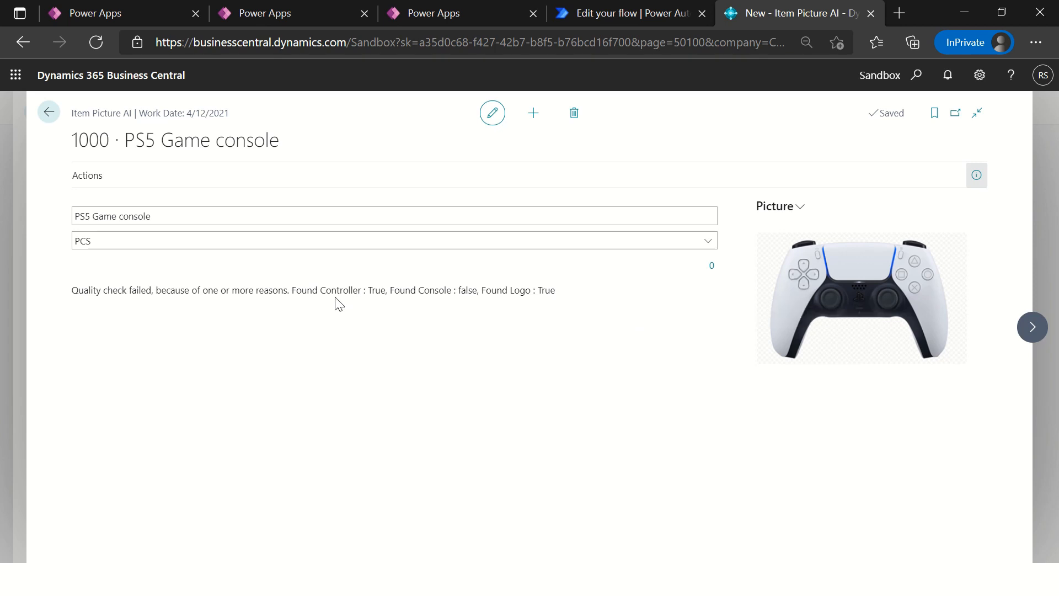
pyautogui.moveTo(382, 291); pyautogui.dragTo(320, 290)
pyautogui.moveTo(390, 290); pyautogui.dragTo(561, 285)
pyautogui.click(865, 285)
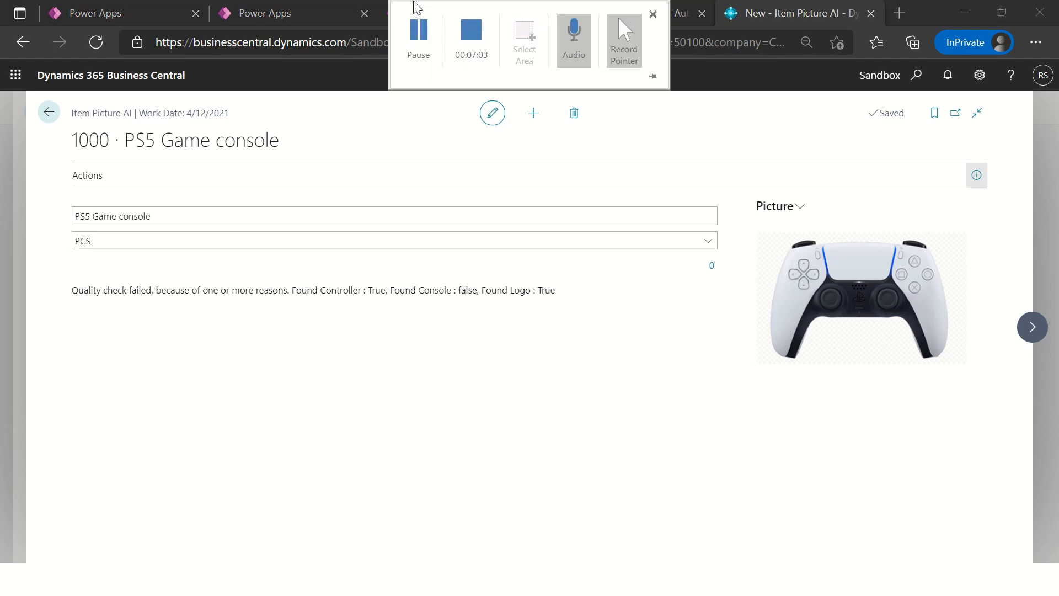
# - Switch to Power Apps, open the Product Logo Detect model in AI Builder and edit its open draft
pyautogui.click(288, 15)
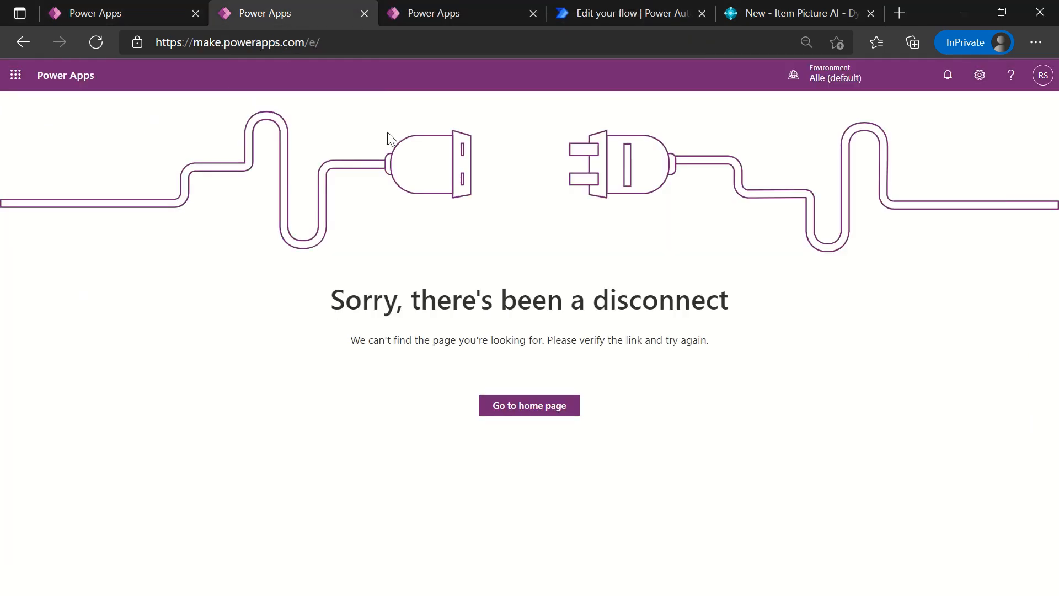
pyautogui.click(414, 22)
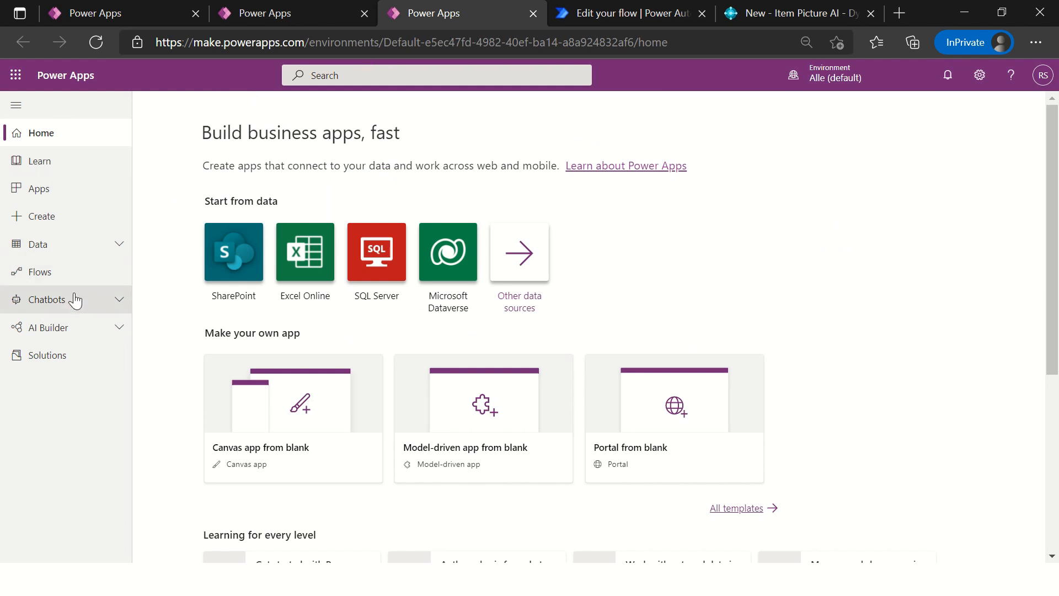
pyautogui.click(102, 333)
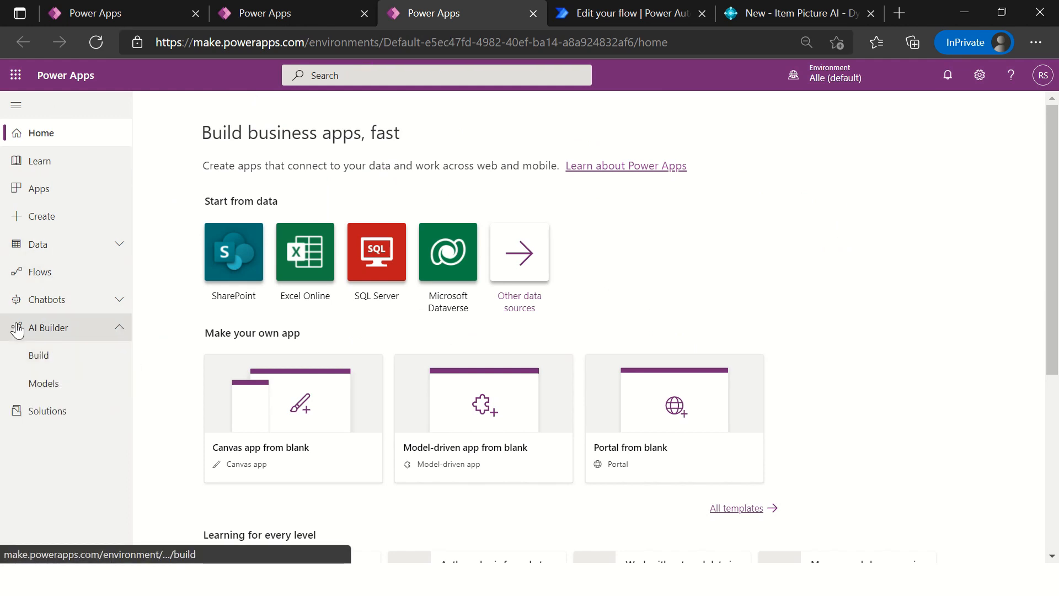
pyautogui.click(64, 390)
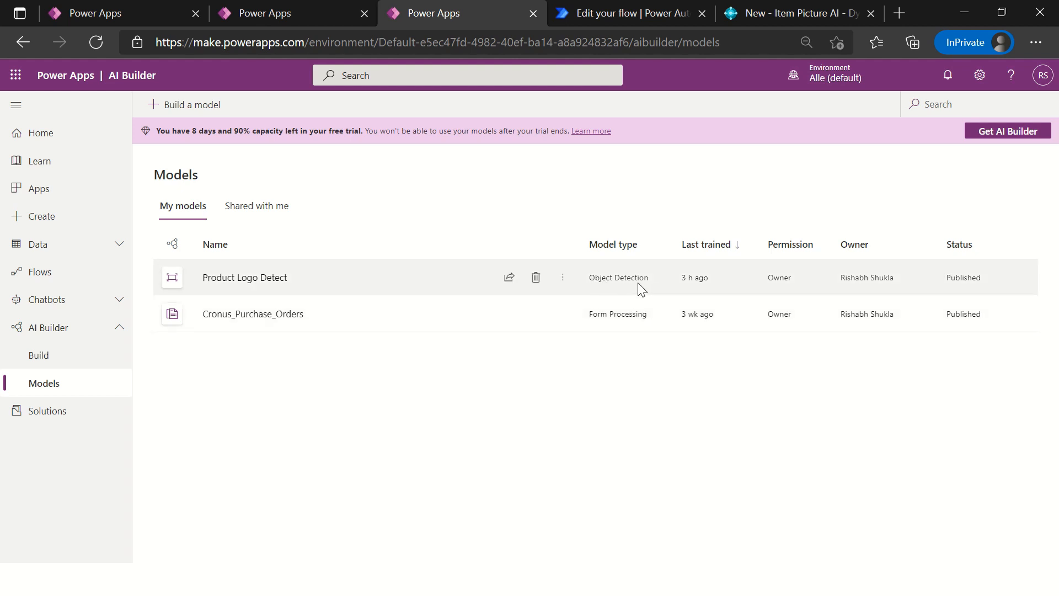
pyautogui.click(265, 278)
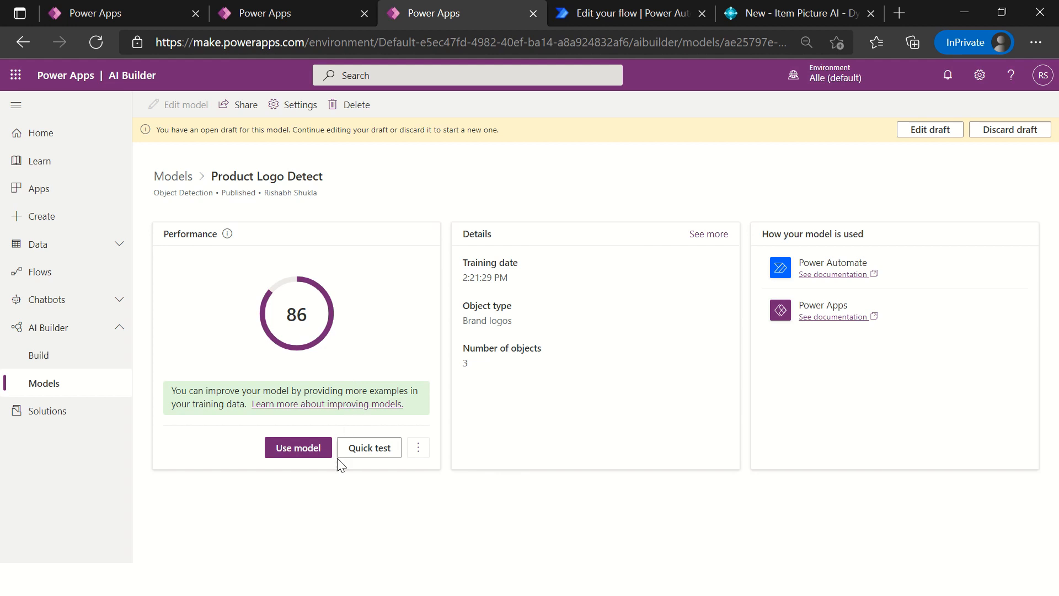
pyautogui.click(923, 133)
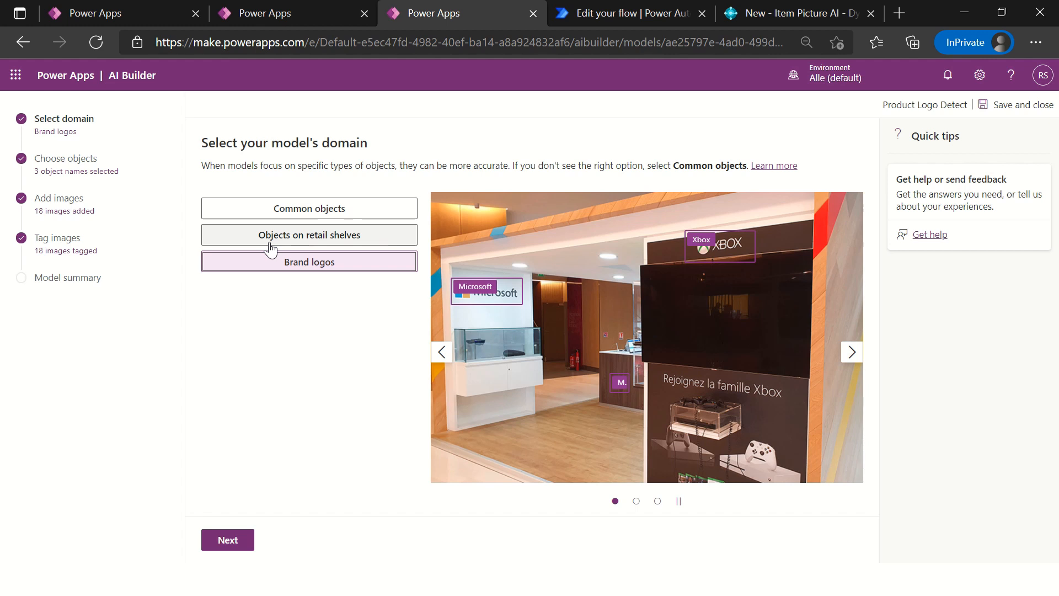
# - Examine the sample images for the Common objects and Objects on retail shelves model domains
pyautogui.click(318, 213)
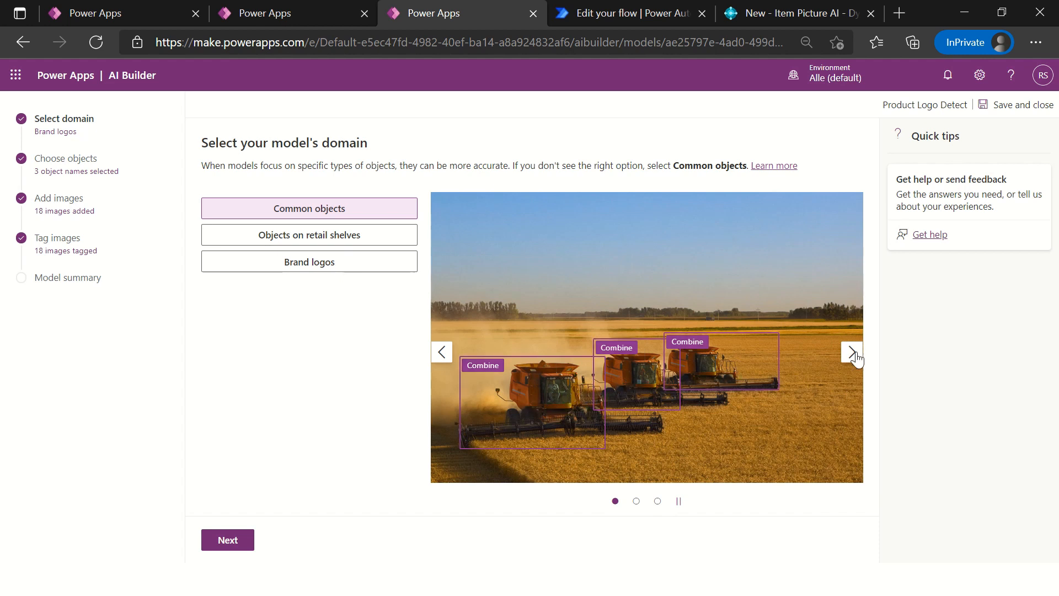
pyautogui.click(852, 352)
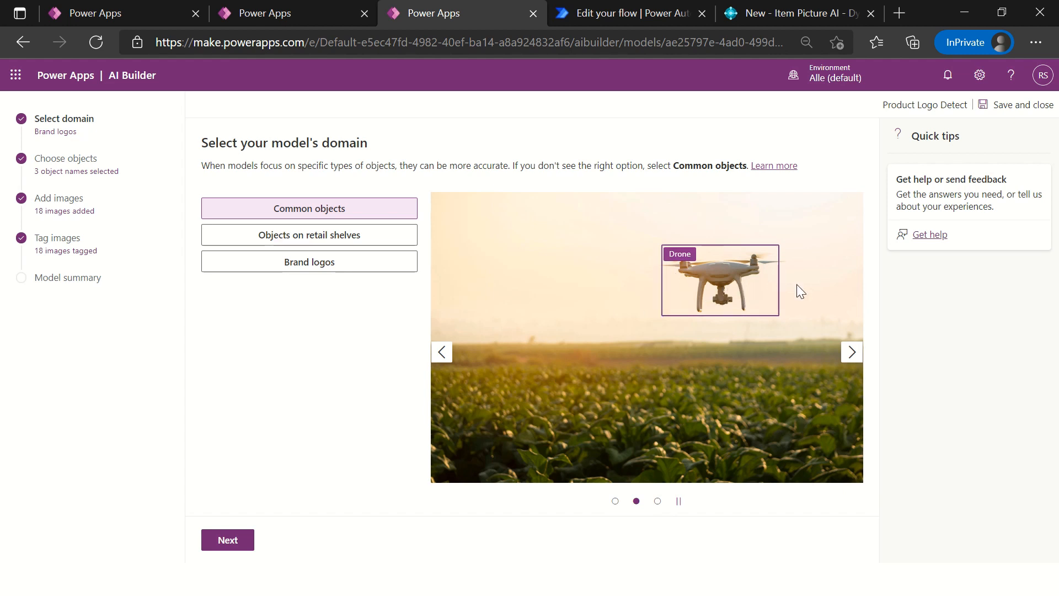
pyautogui.click(855, 357)
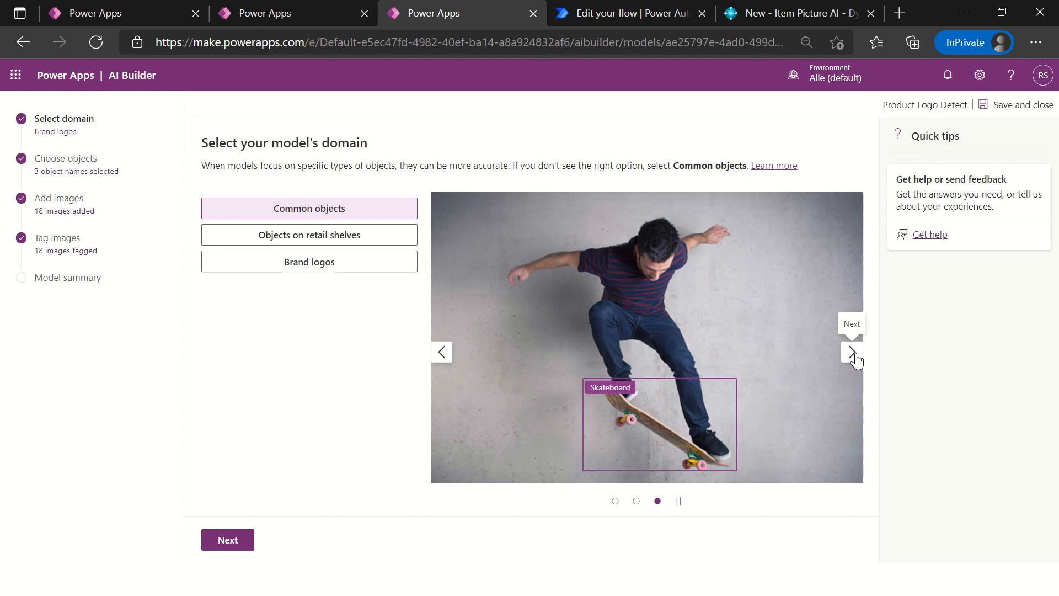
pyautogui.click(849, 353)
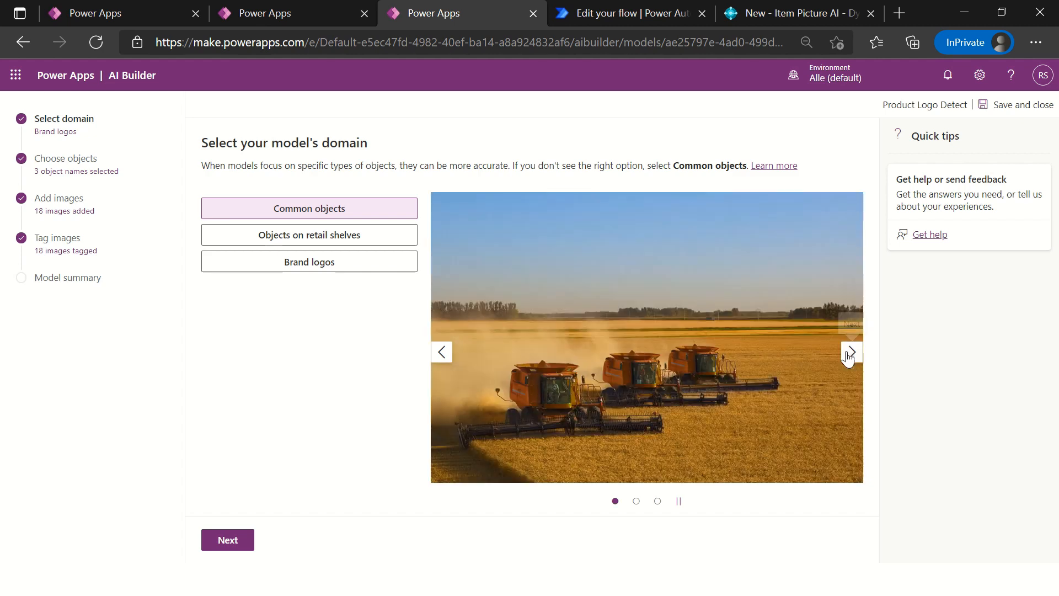
pyautogui.click(297, 246)
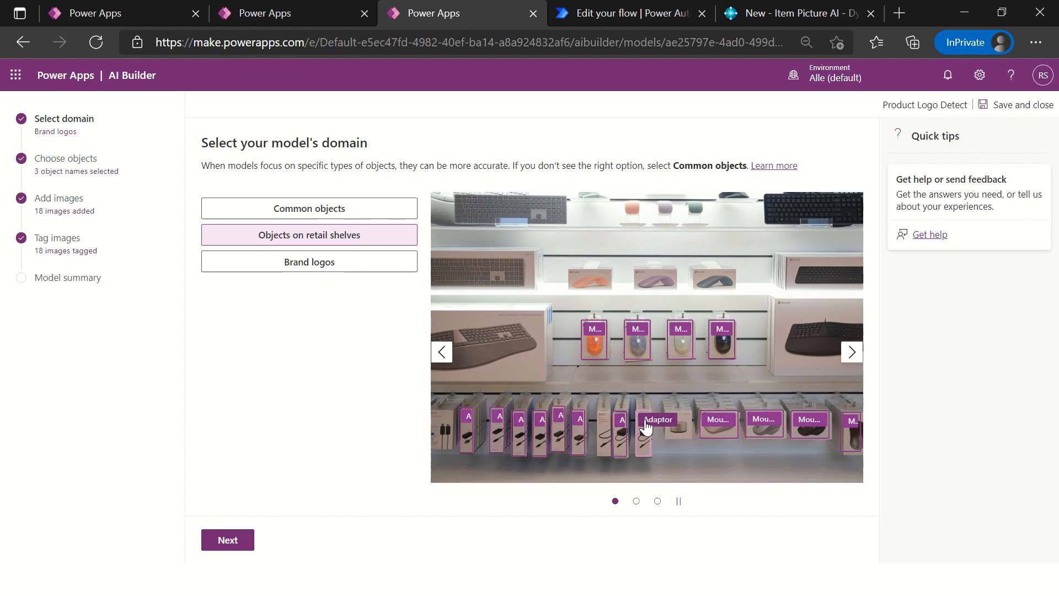
pyautogui.click(853, 353)
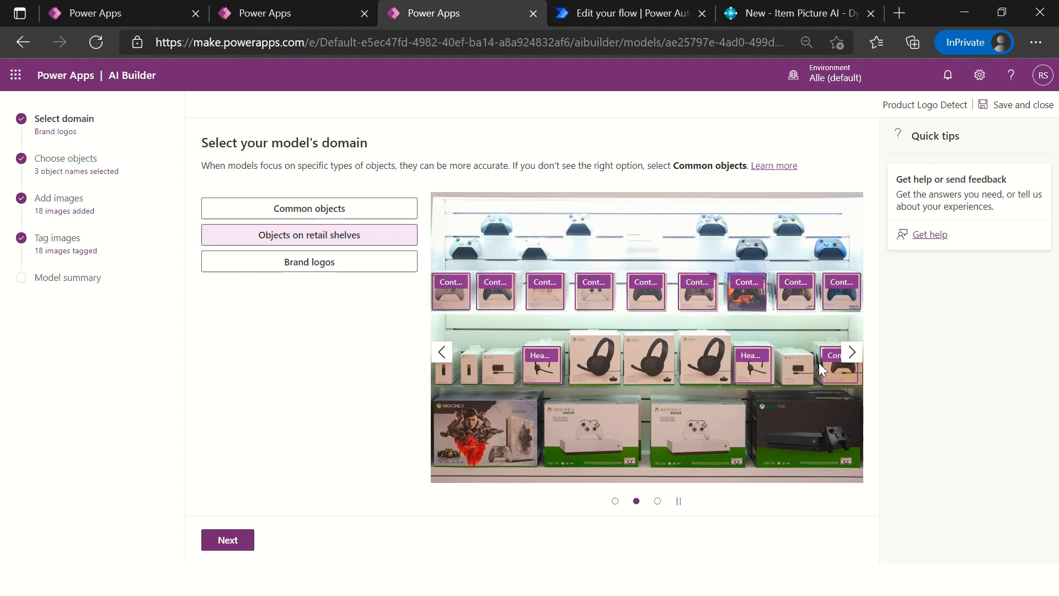
pyautogui.click(859, 354)
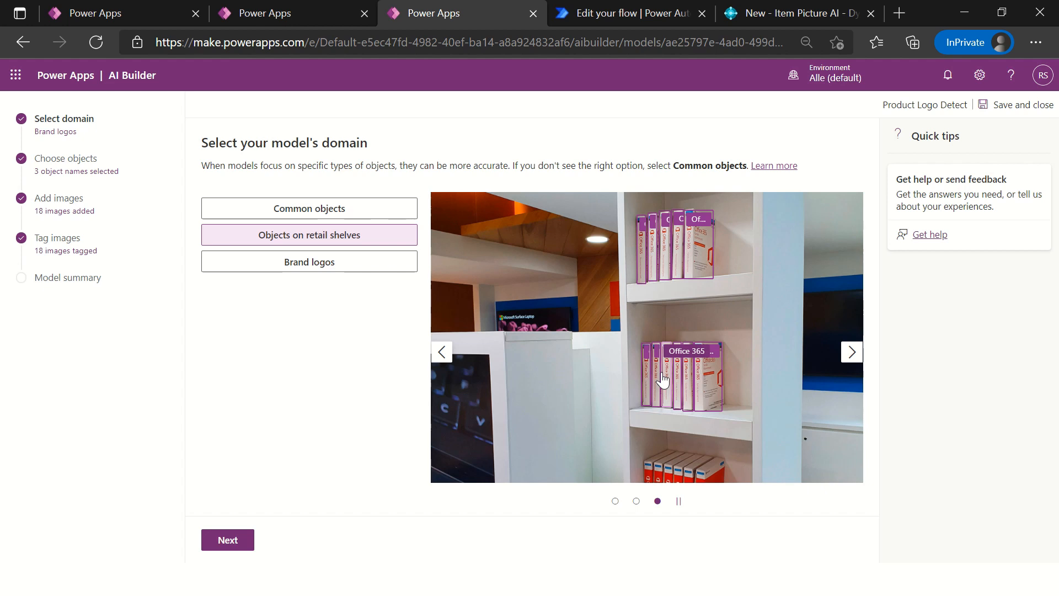
# - Set the model's domain to Brand logos and proceed to choosing the objects to detect
pyautogui.click(344, 268)
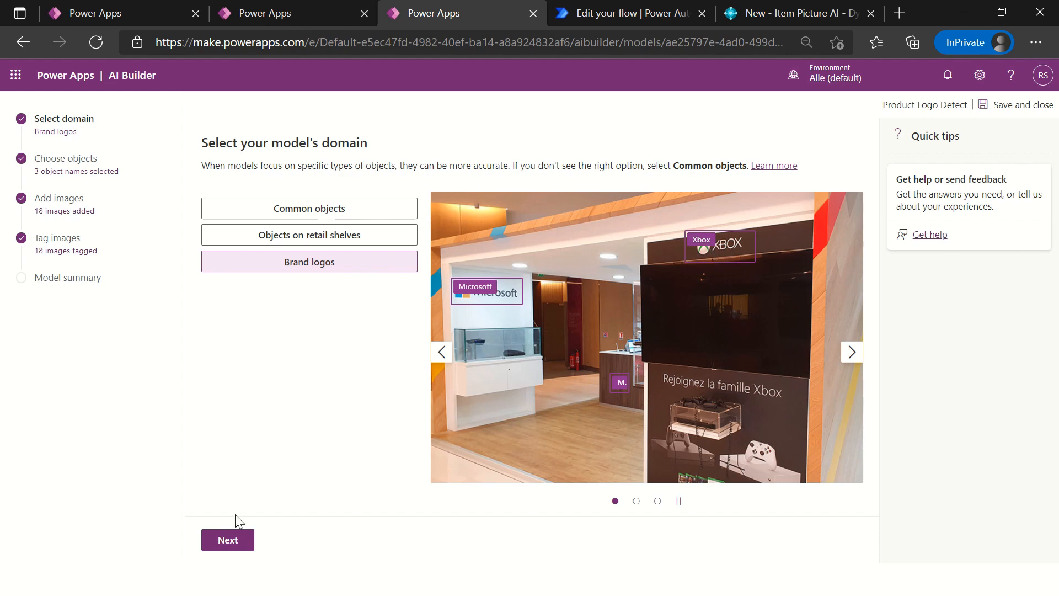
pyautogui.click(227, 540)
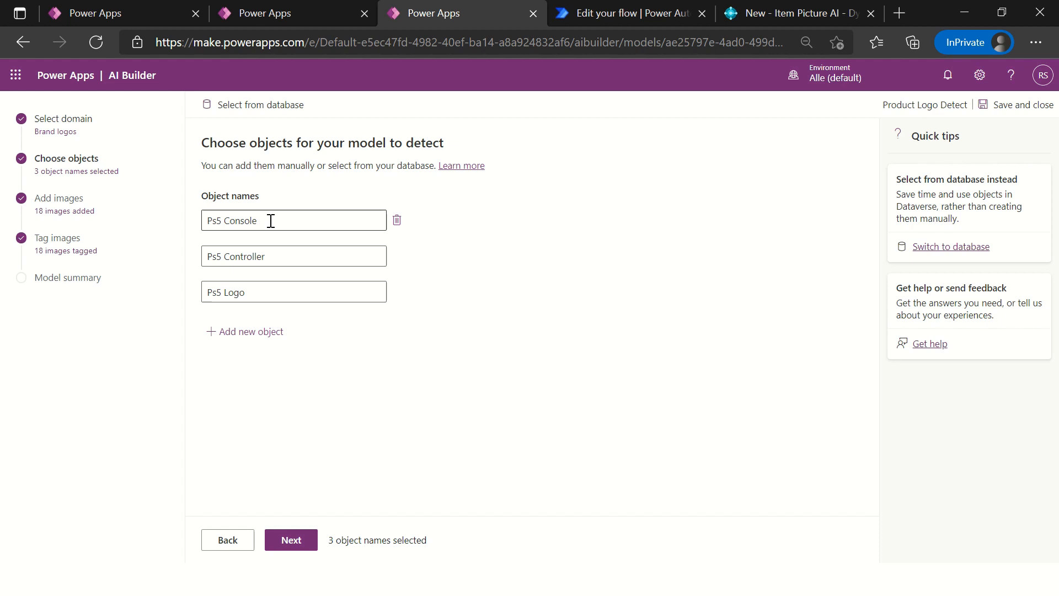
# - Compare the Ps5 Console and Ps5 Controller object names with the Ps5-3- Fail picture 2 image in Photos
pyautogui.moveTo(270, 220); pyautogui.dragTo(184, 226)
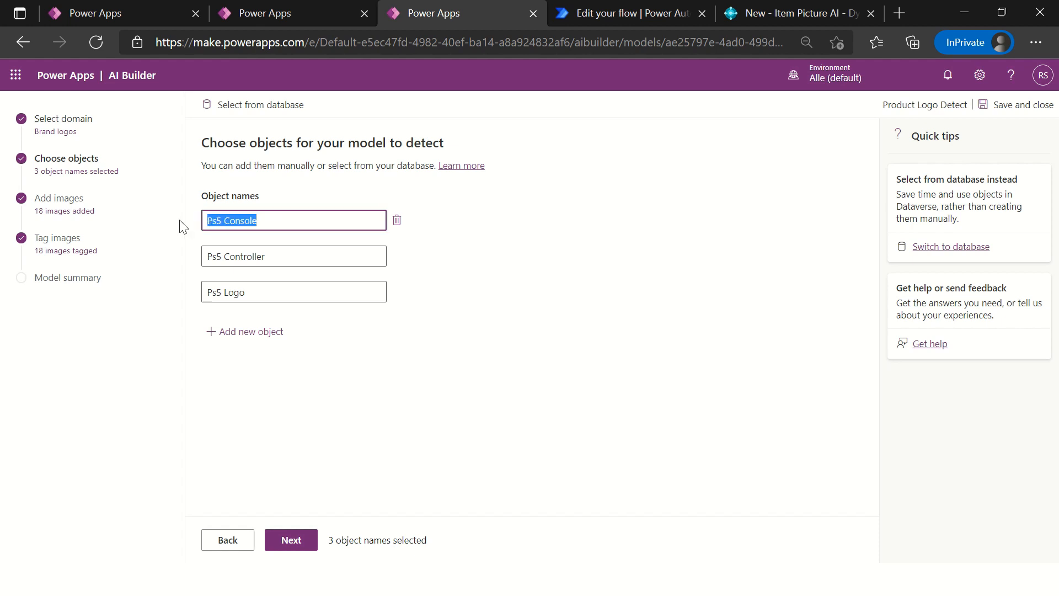
pyautogui.hotkey('alt', 'Tab')
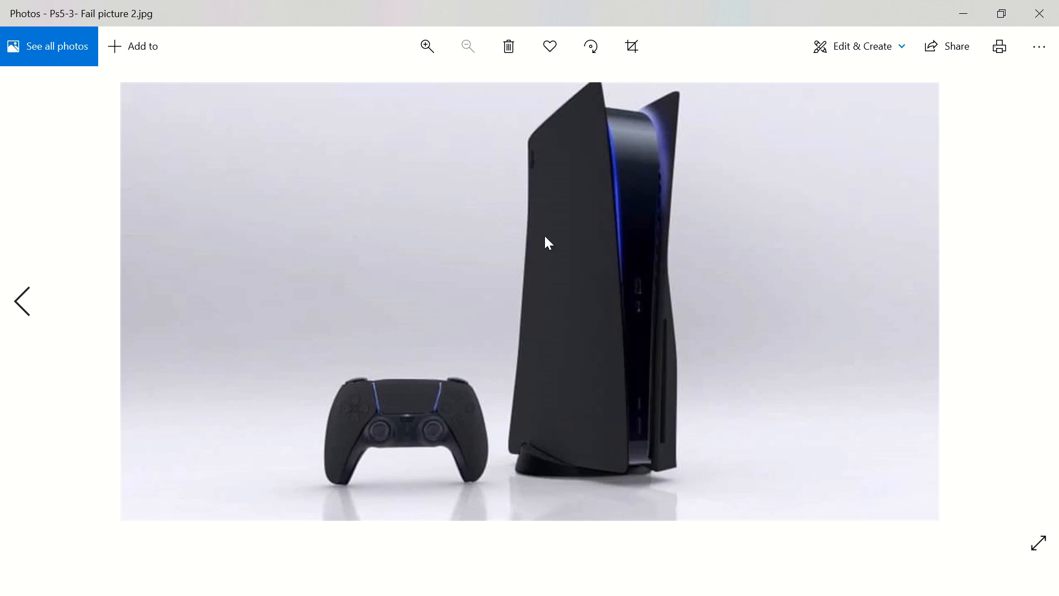
pyautogui.hotkey('alt', 'Tab')
pyautogui.moveTo(268, 257); pyautogui.dragTo(193, 255)
pyautogui.hotkey('alt', 'Tab')
pyautogui.hotkey('alt', 'Tab')
# - Highlight the Ps5 Logo object name, then switch to Photos and examine the logo in the Ps5-2 image
pyautogui.click(284, 293)
pyautogui.moveTo(210, 294); pyautogui.dragTo(170, 303)
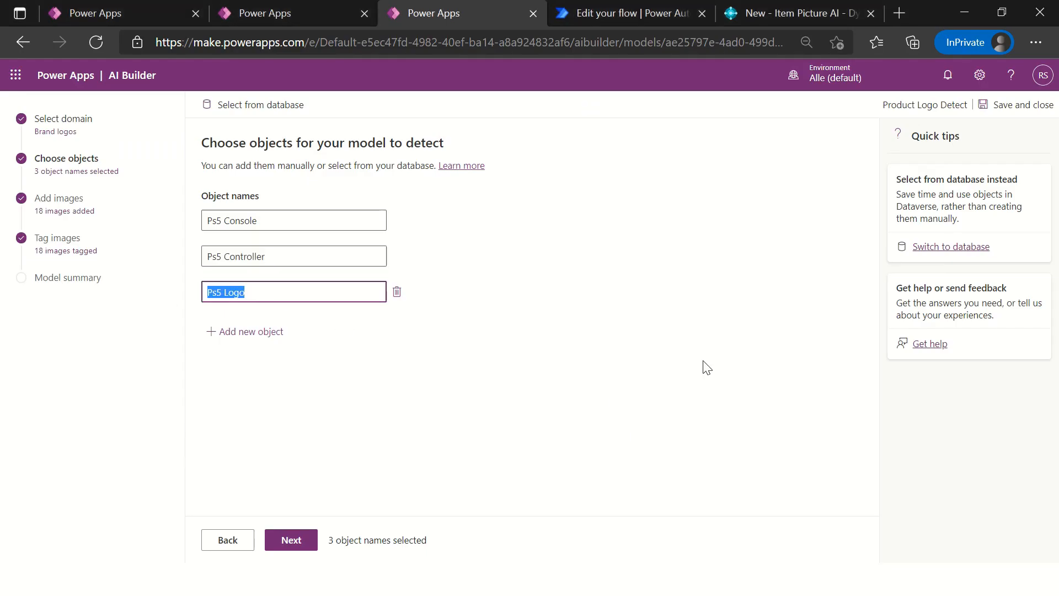
pyautogui.hotkey('alt', 'Tab')
pyautogui.click(1038, 302)
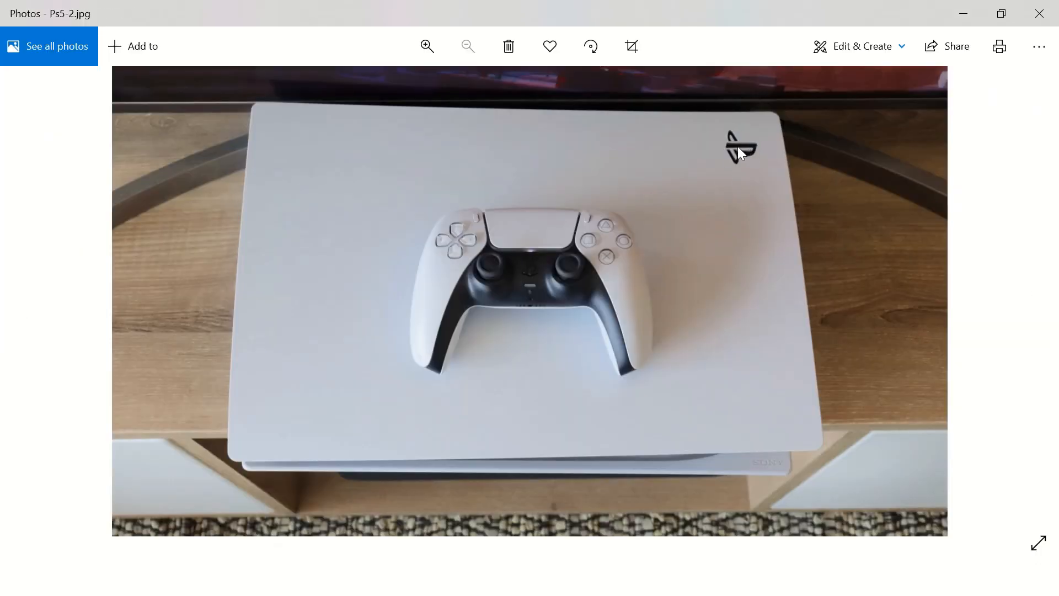
# - Switch to Power Apps, add a blank object name, remove it, and proceed to adding example images
pyautogui.hotkey('alt', 'Tab')
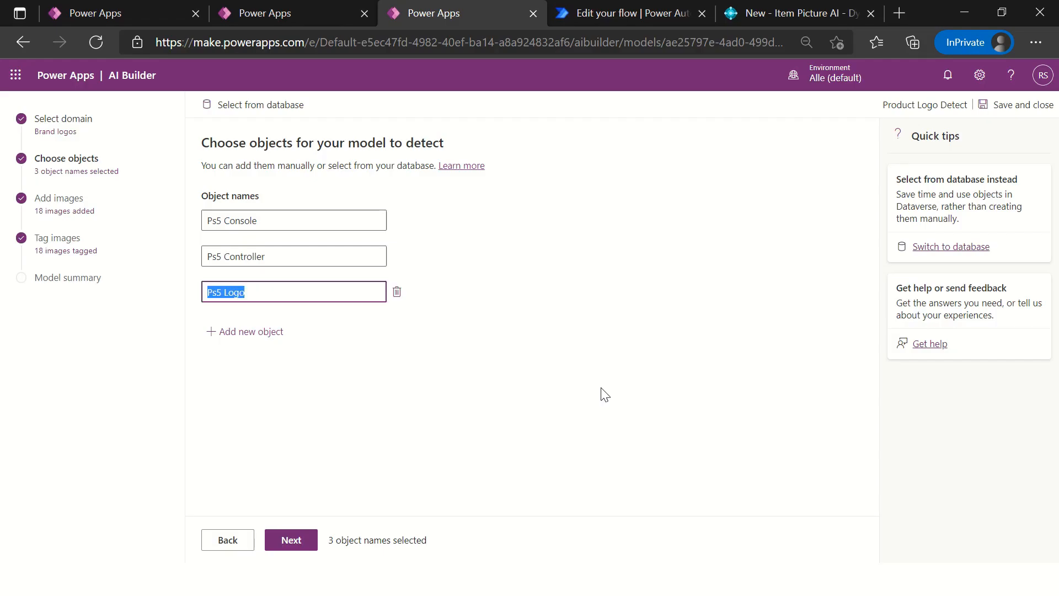
pyautogui.click(238, 332)
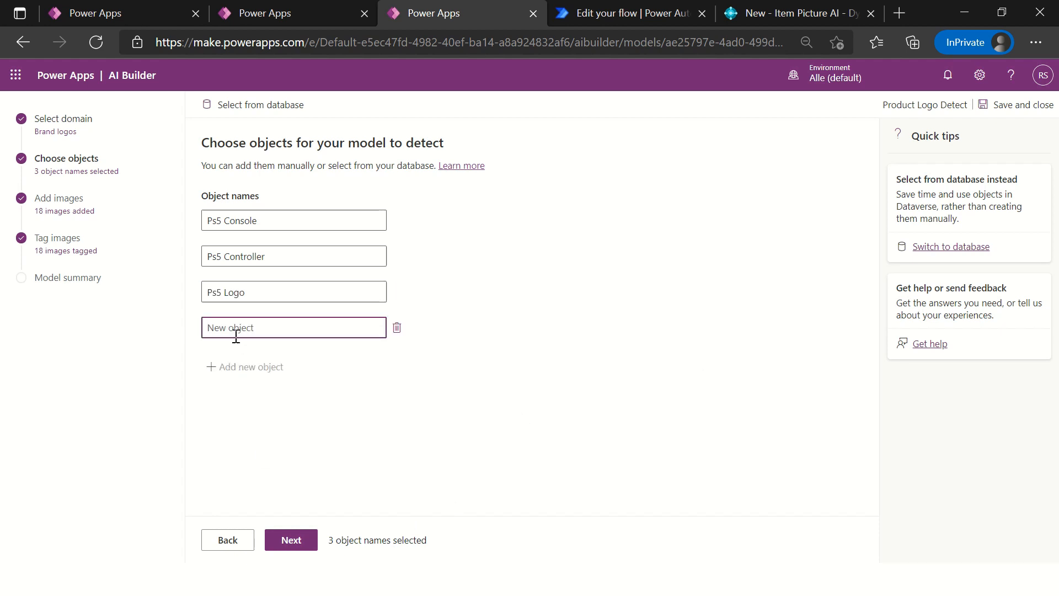
pyautogui.click(397, 328)
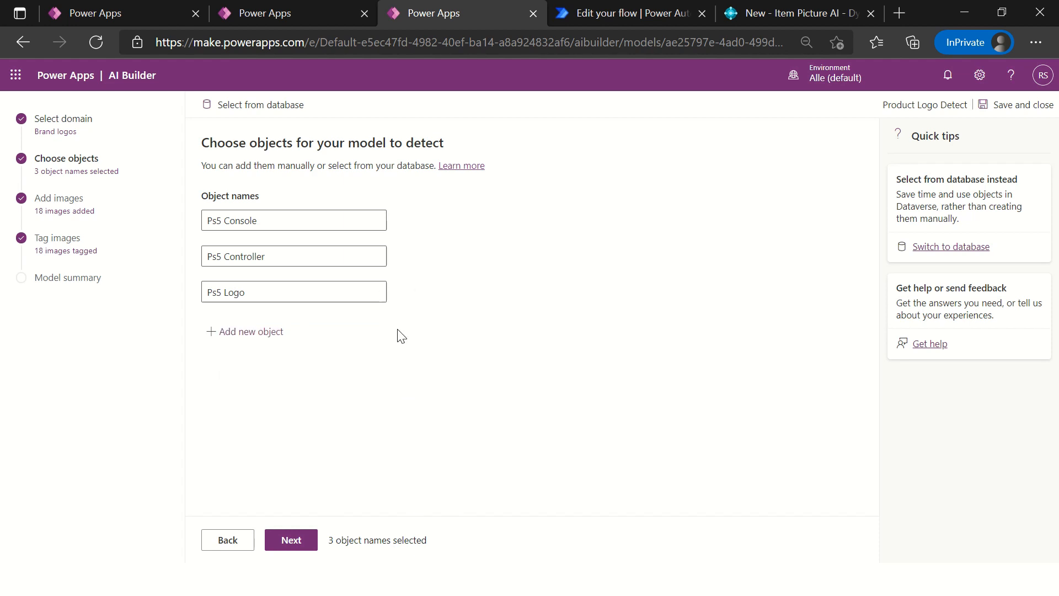
pyautogui.click(306, 546)
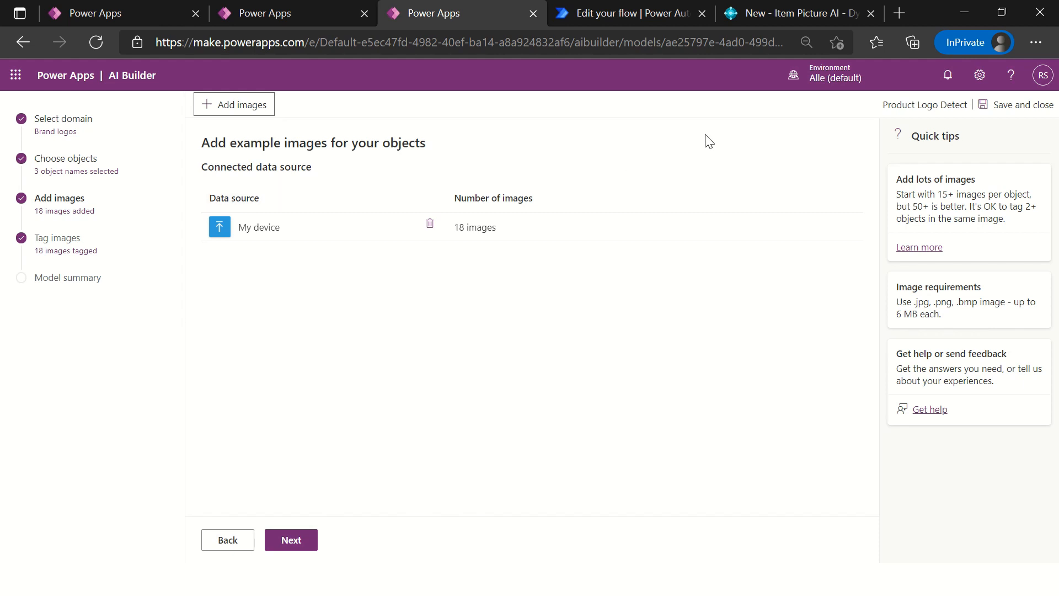
# - Highlight the tip about starting with 15+ images, and view the data sources offered for adding images
pyautogui.moveTo(897, 199); pyautogui.dragTo(982, 197)
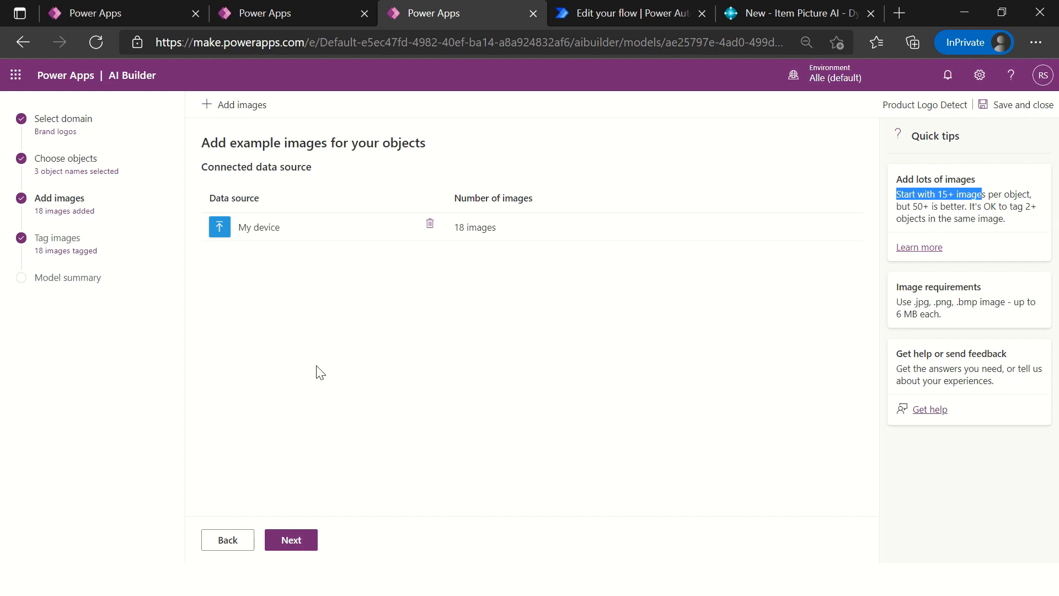
pyautogui.click(234, 107)
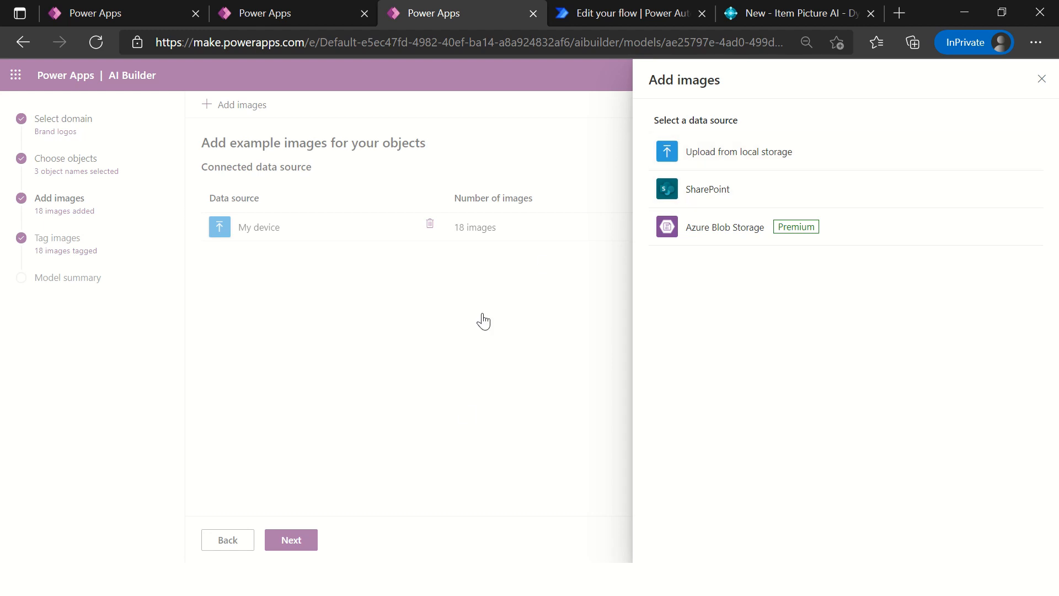
pyautogui.click(1042, 79)
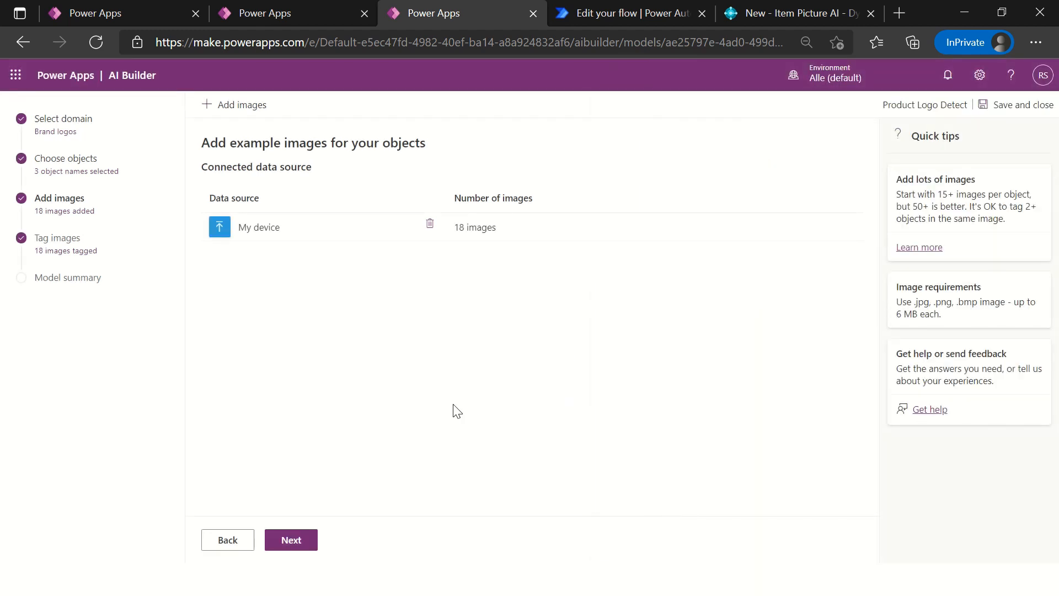
# - Proceed to tagging, open the first example image and clear all of its tags
pyautogui.click(292, 540)
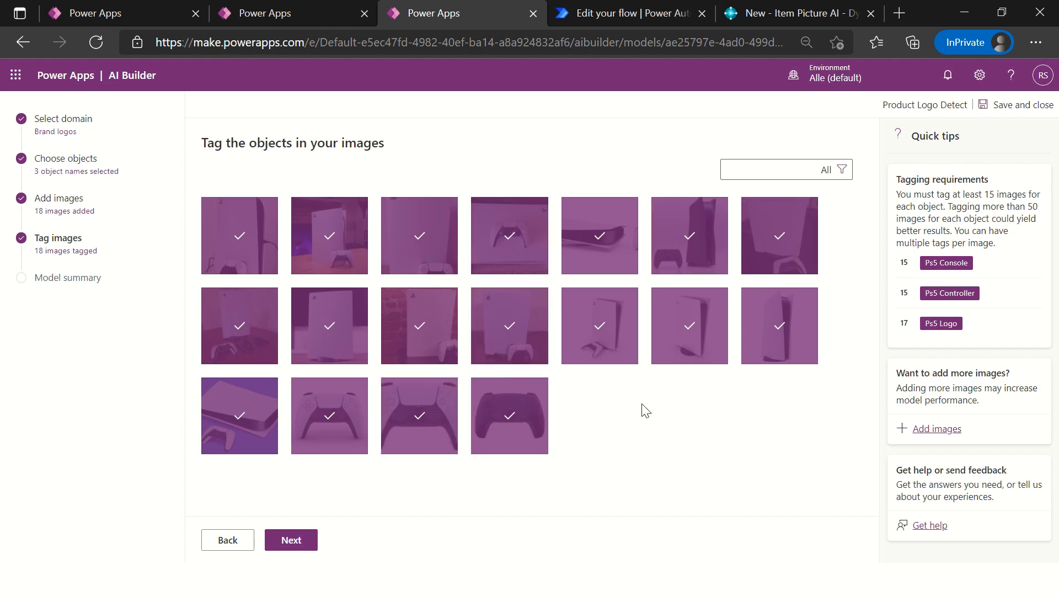
pyautogui.click(231, 235)
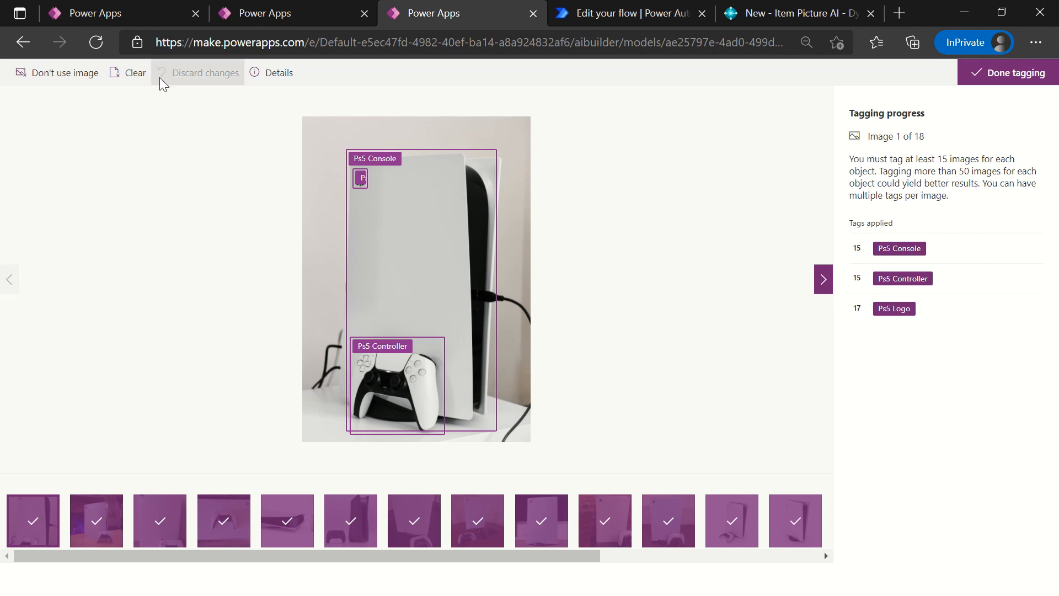
pyautogui.click(138, 74)
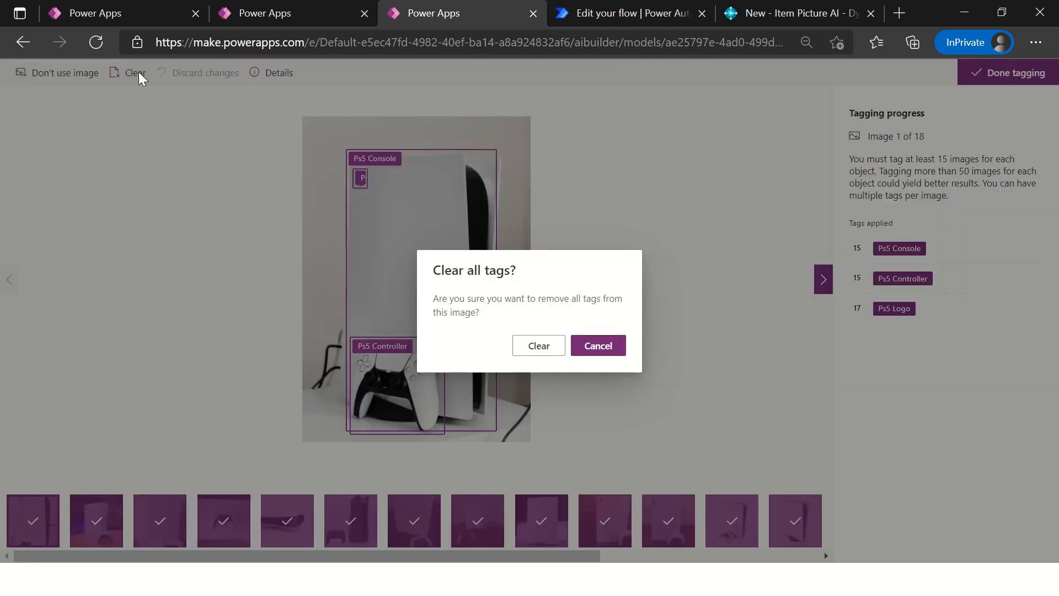
pyautogui.click(550, 352)
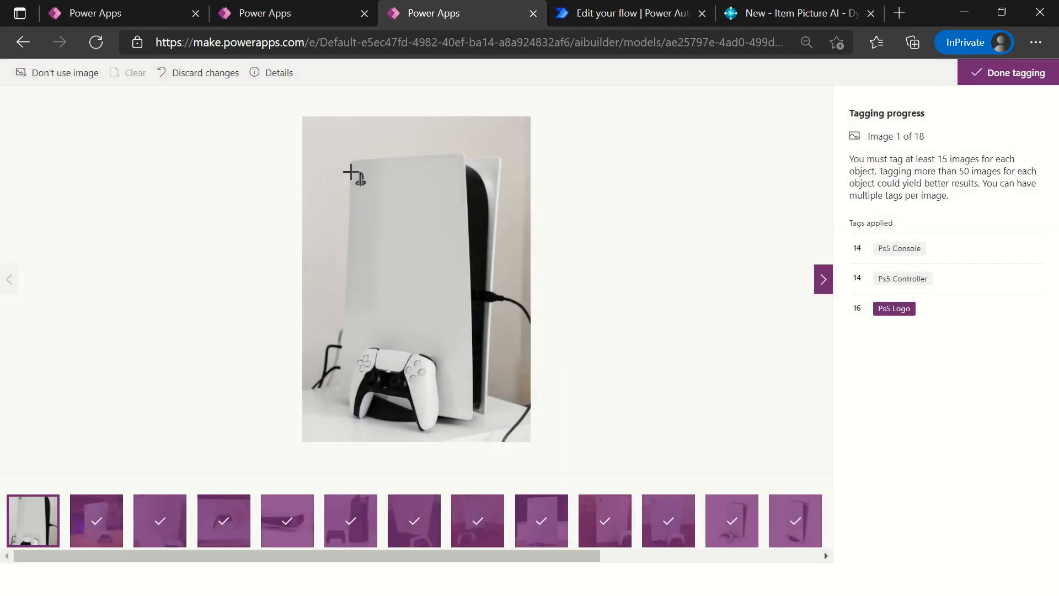
# - Tag the console in the first image as Ps5 Console and the controller as Ps5 Controller
pyautogui.moveTo(347, 157); pyautogui.dragTo(496, 421)
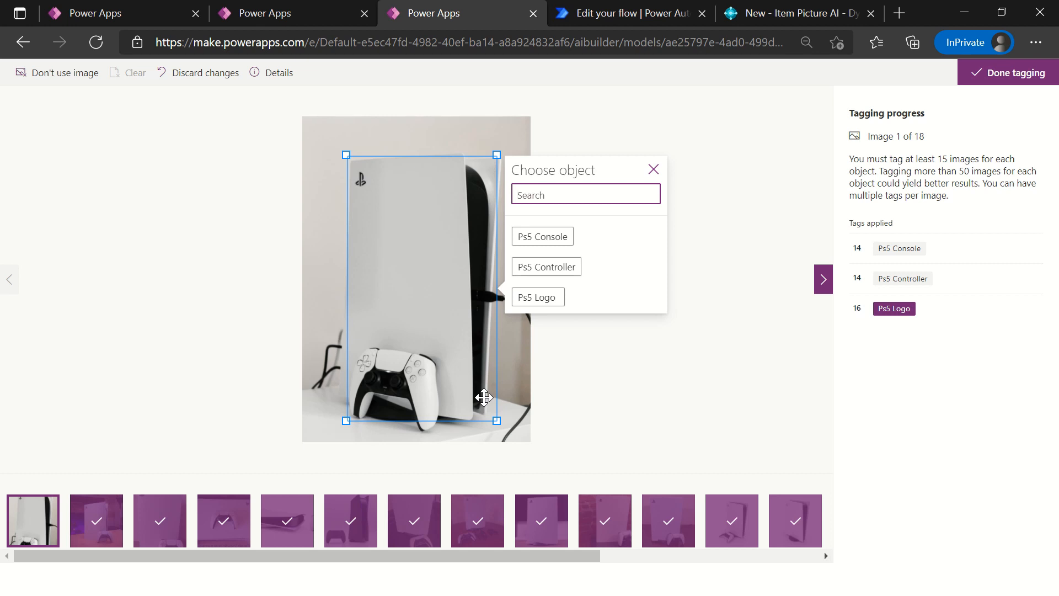
pyautogui.click(549, 241)
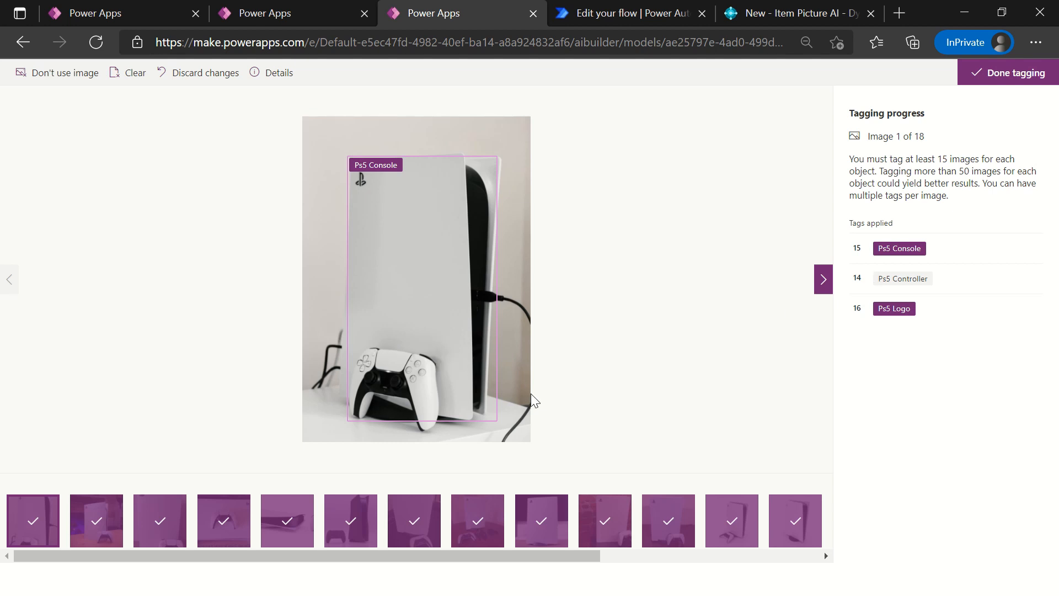
pyautogui.moveTo(442, 349); pyautogui.dragTo(345, 434)
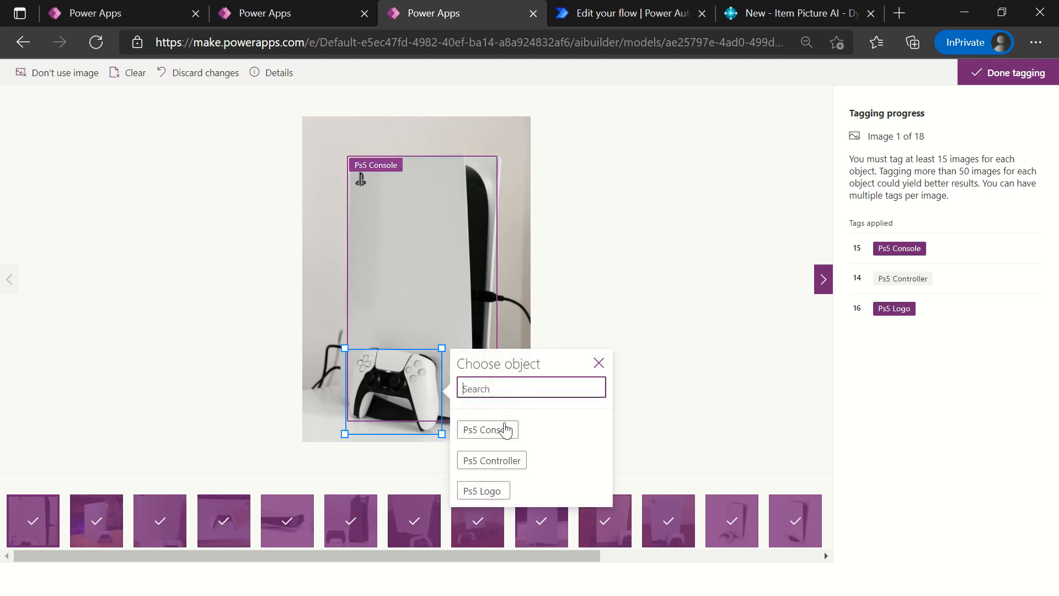
pyautogui.click(491, 460)
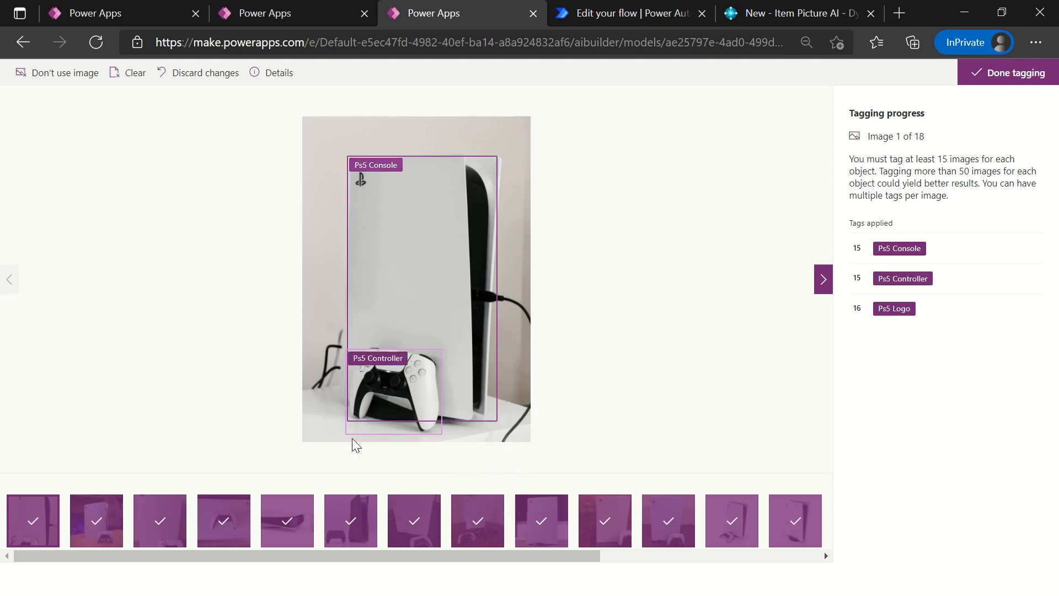
# - Draw a tight box around the logo on the console and tag it as Ps5 Logo
pyautogui.moveTo(368, 188); pyautogui.dragTo(348, 169)
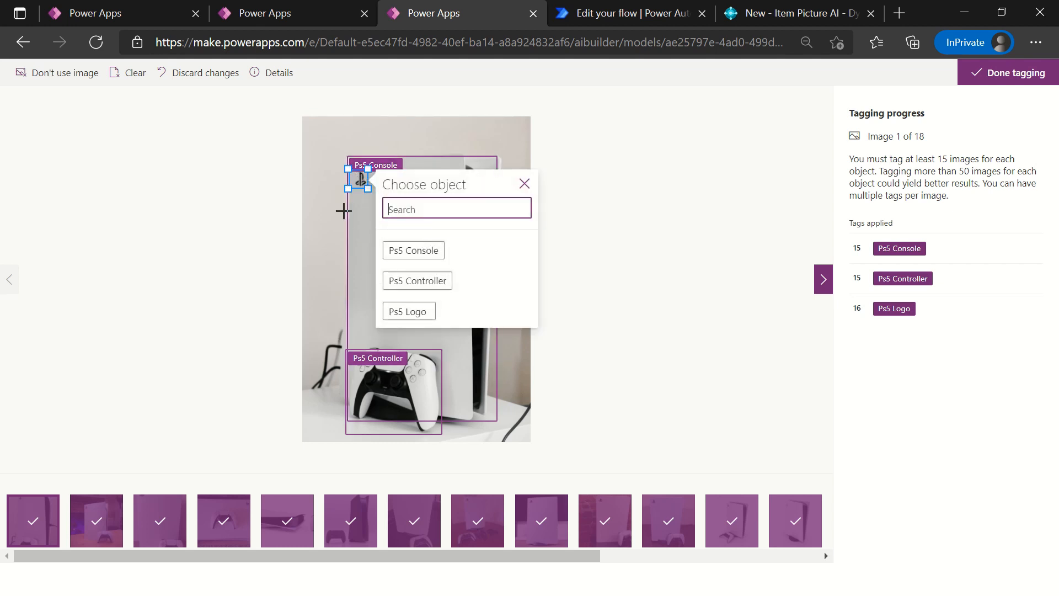
pyautogui.moveTo(346, 189); pyautogui.dragTo(350, 188)
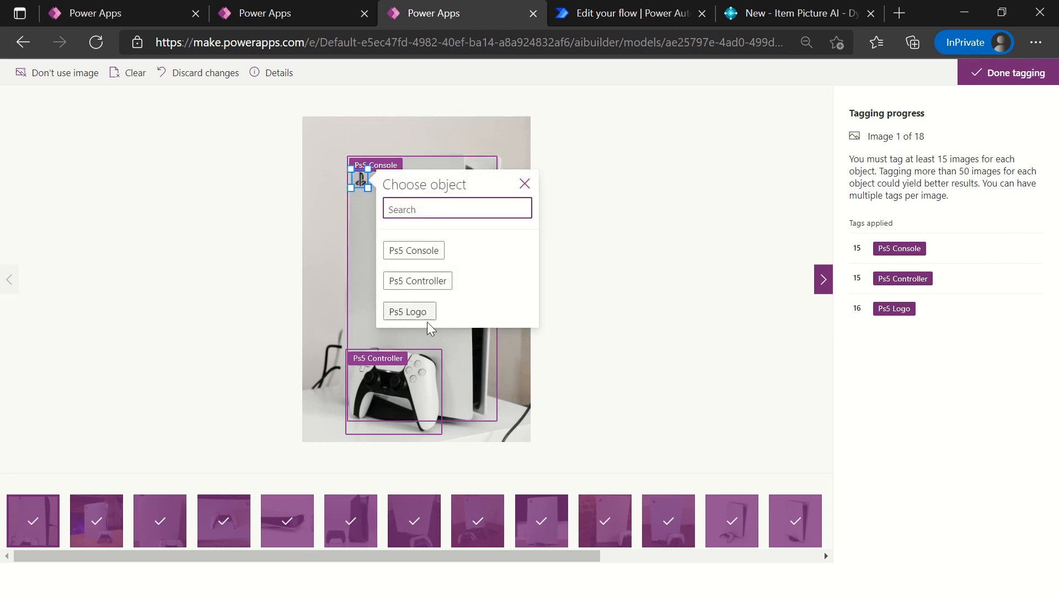
pyautogui.click(418, 314)
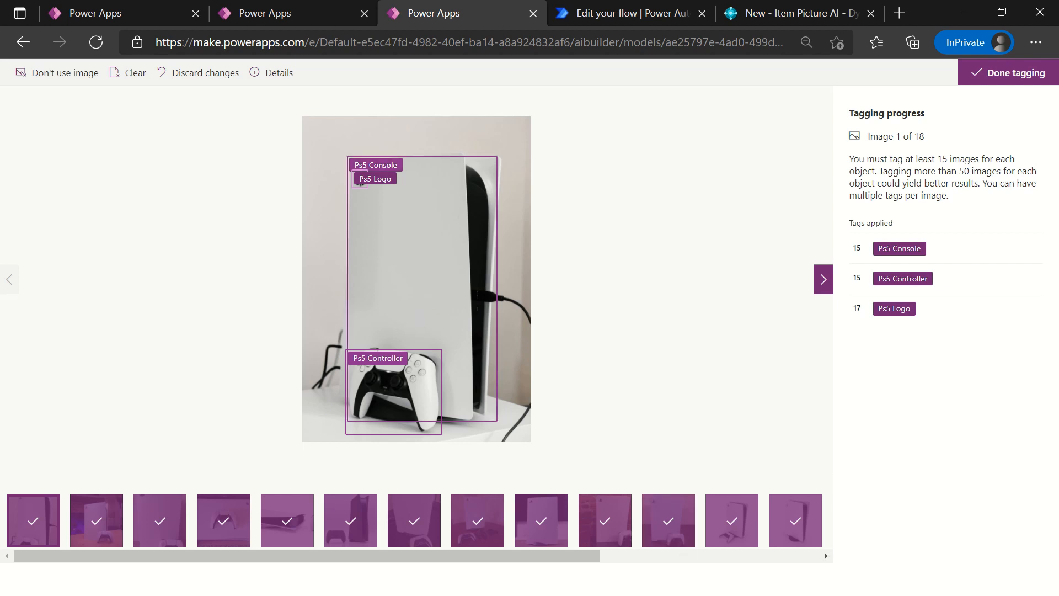
# - Review the tags on image 16, the white controller, and finish tagging
pyautogui.click(634, 557)
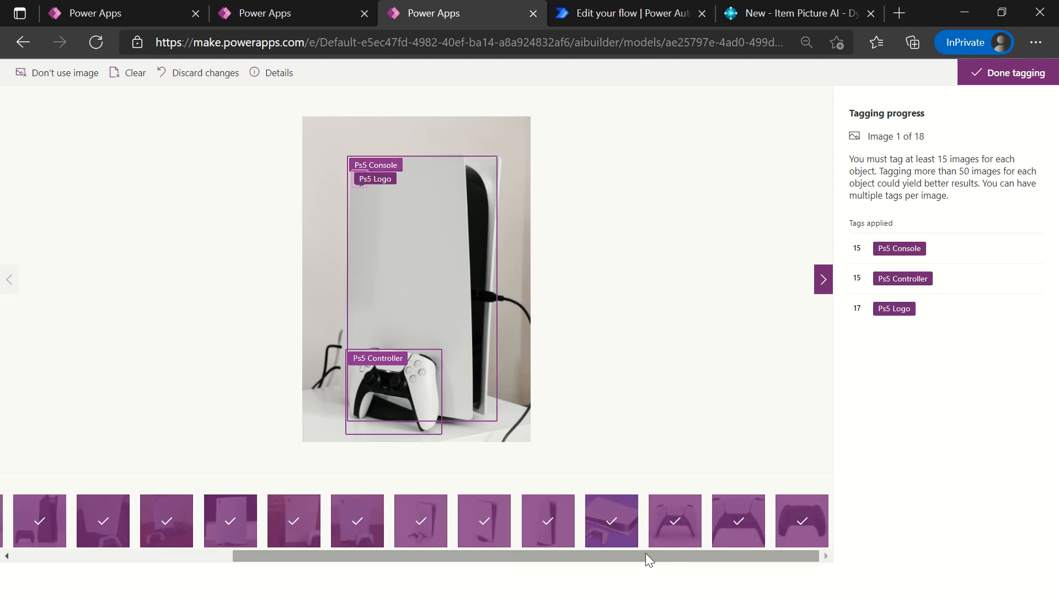
pyautogui.click(674, 529)
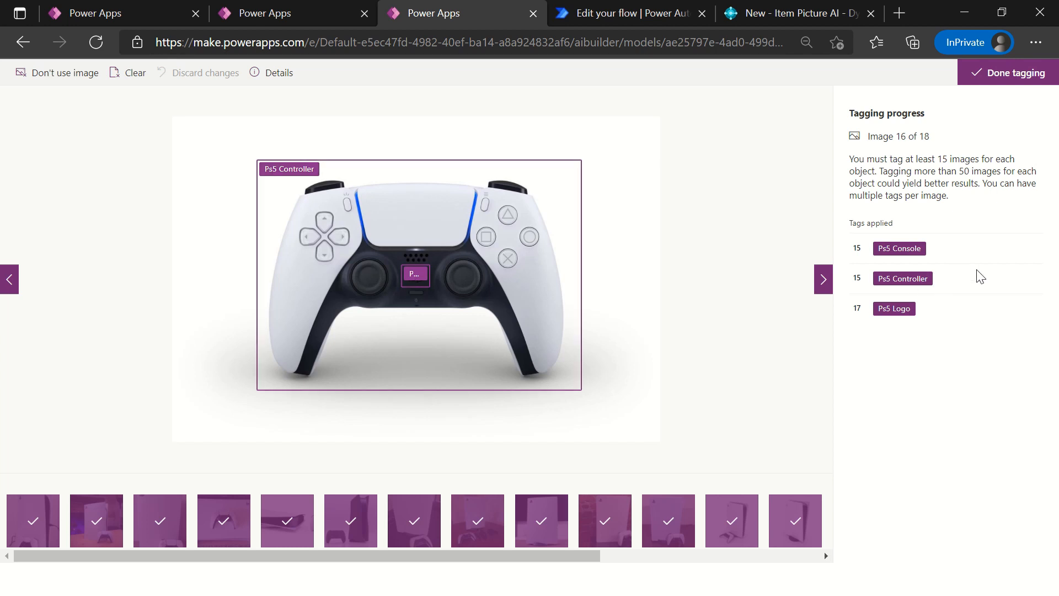
pyautogui.moveTo(587, 552); pyautogui.dragTo(805, 573)
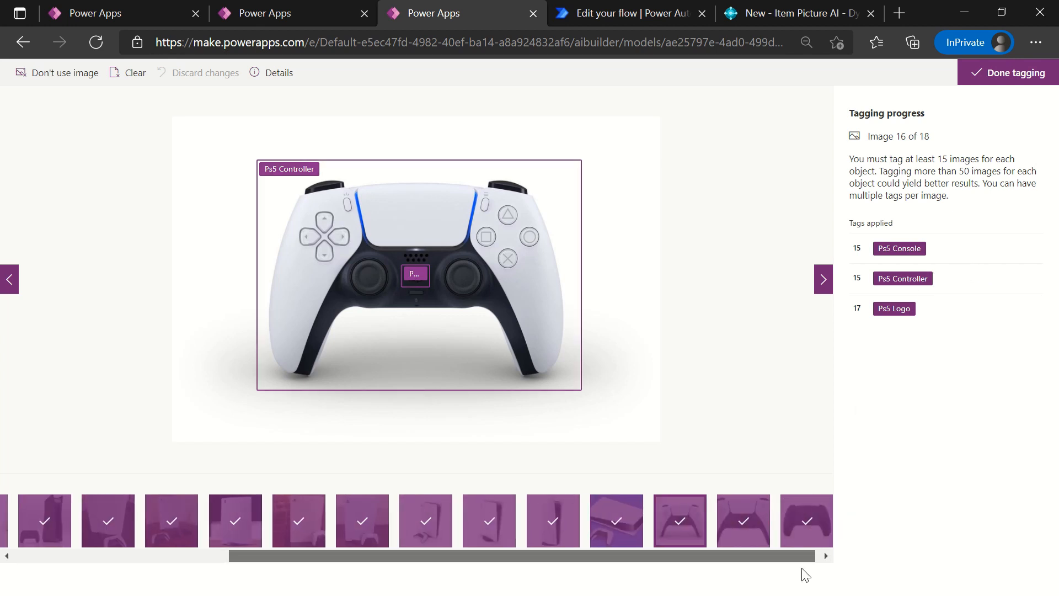
pyautogui.click(982, 81)
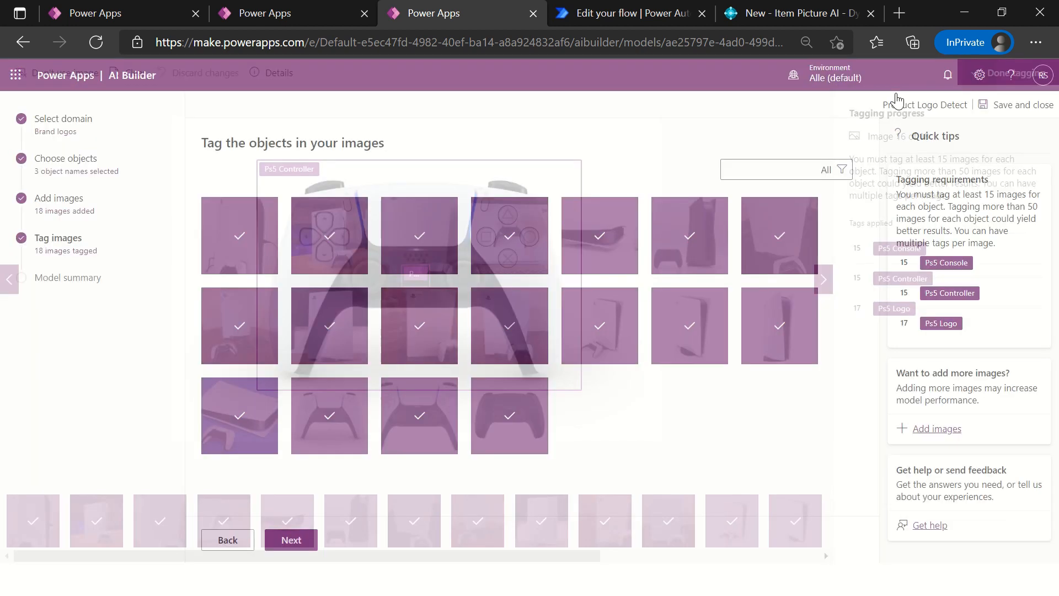
# - Load make.powerapps.com in the browser tab that shows the model's domain selection
pyautogui.click(272, 5)
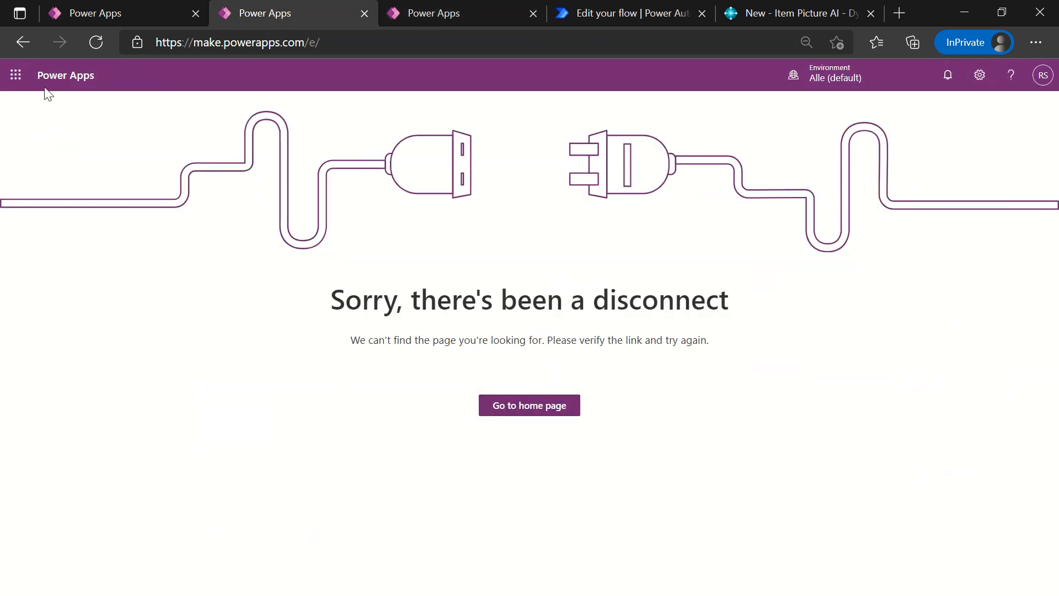
pyautogui.hotkey('ctrl', 'shift', 'Tab')
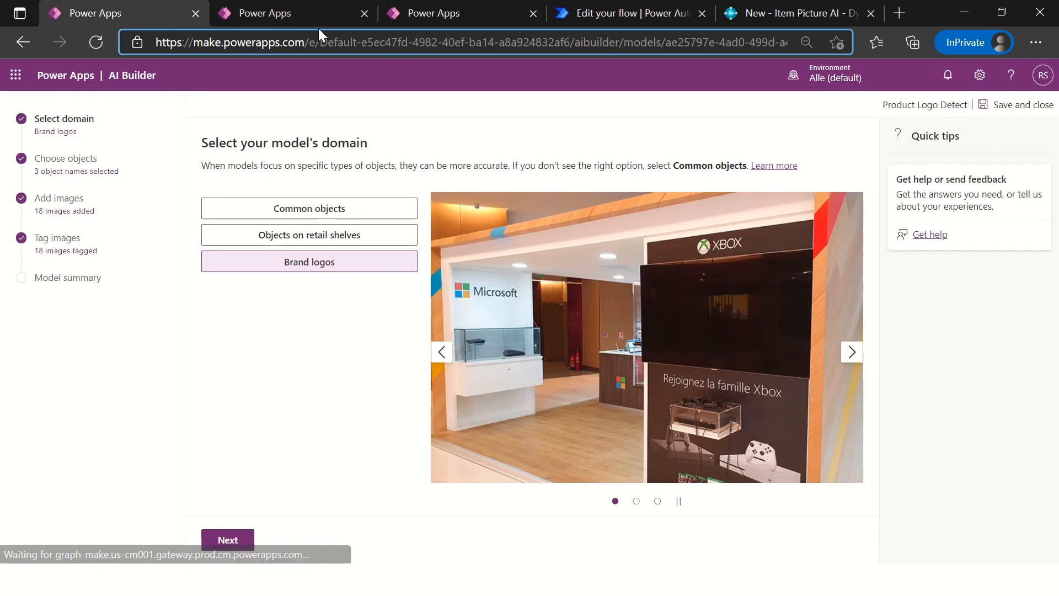
pyautogui.hotkey('shift', 'End')
pyautogui.press('Delete')
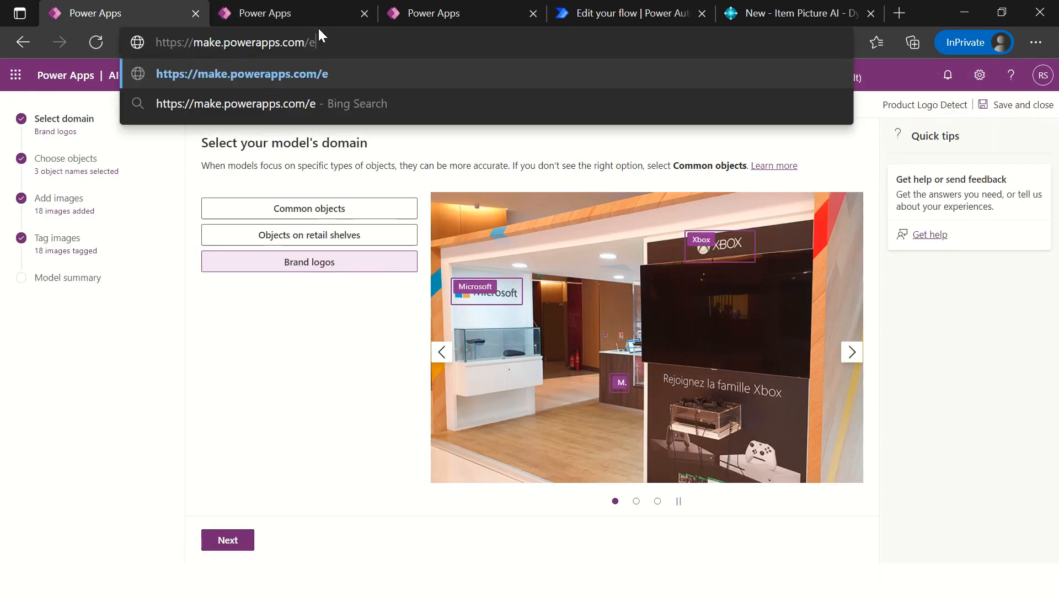
pyautogui.press('BackSpace')
pyautogui.press('BackSpace')
pyautogui.press('Return')
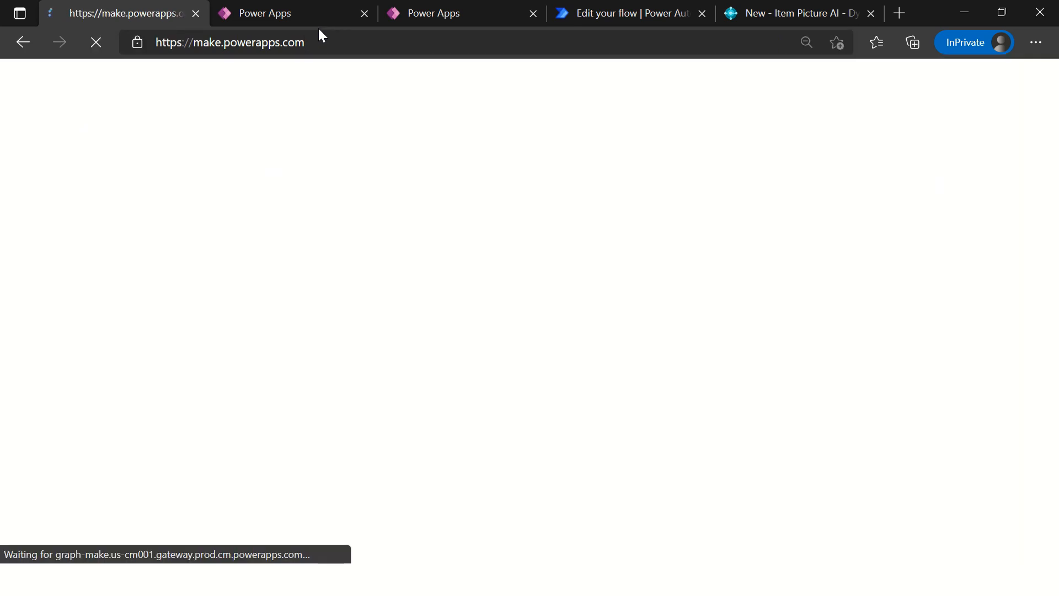
# - Open the Product Logo Detect model from the AI Builder models list
pyautogui.click(425, 10)
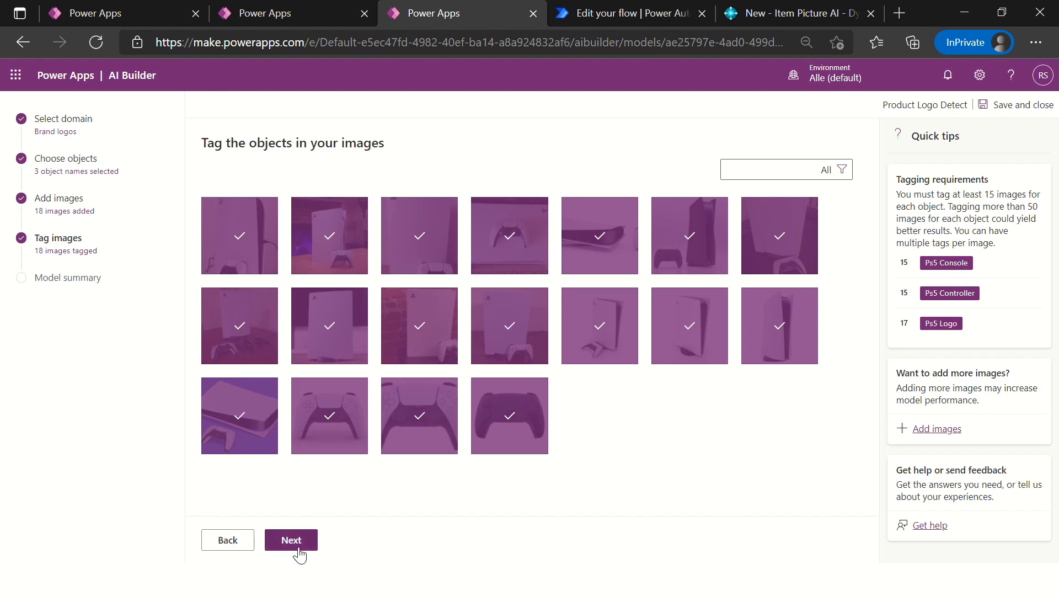
pyautogui.click(99, 12)
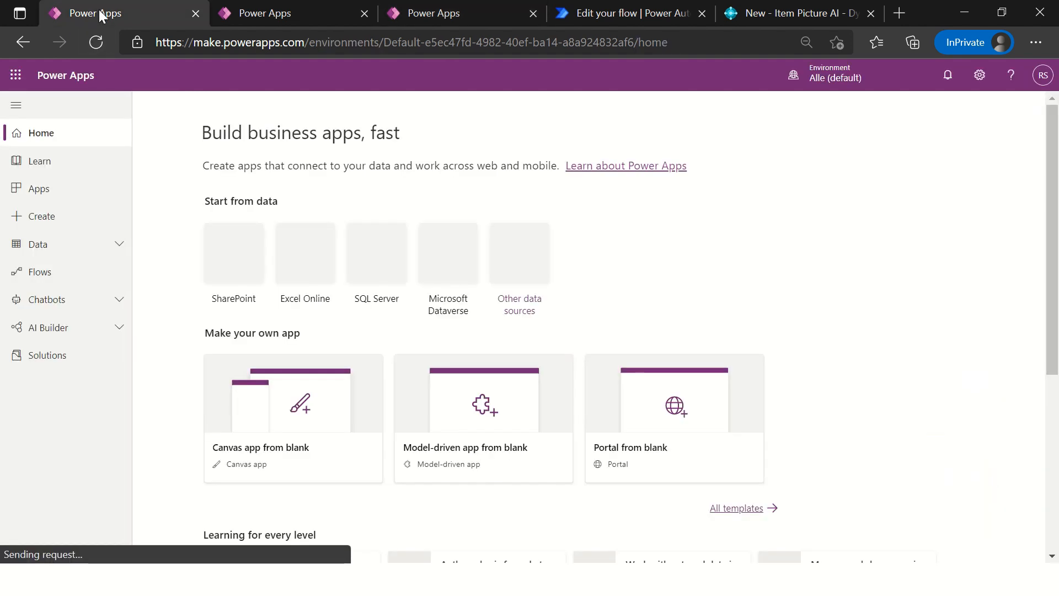
pyautogui.click(67, 328)
pyautogui.click(71, 357)
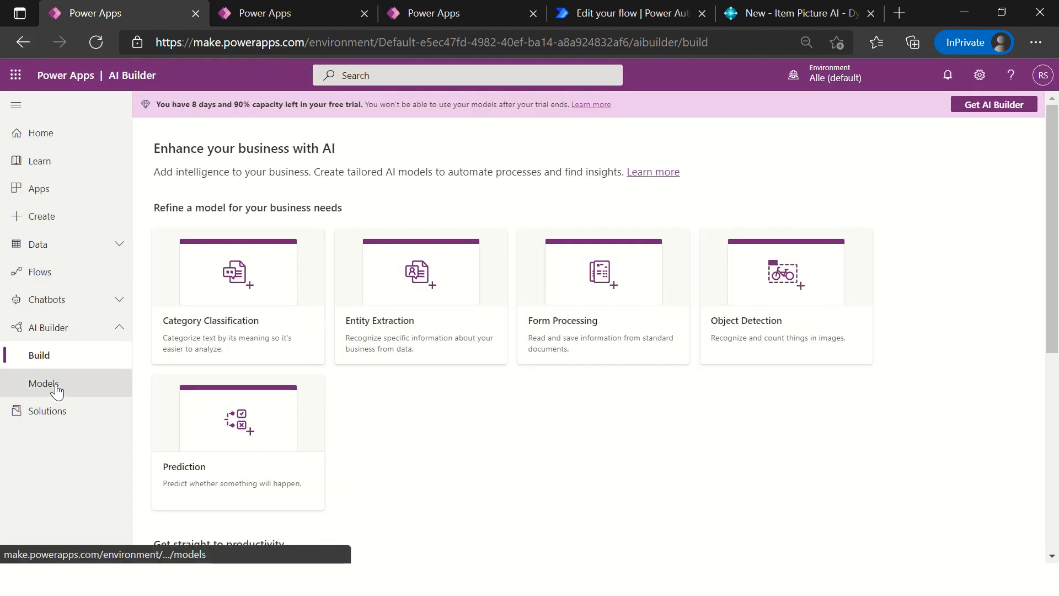
pyautogui.click(57, 391)
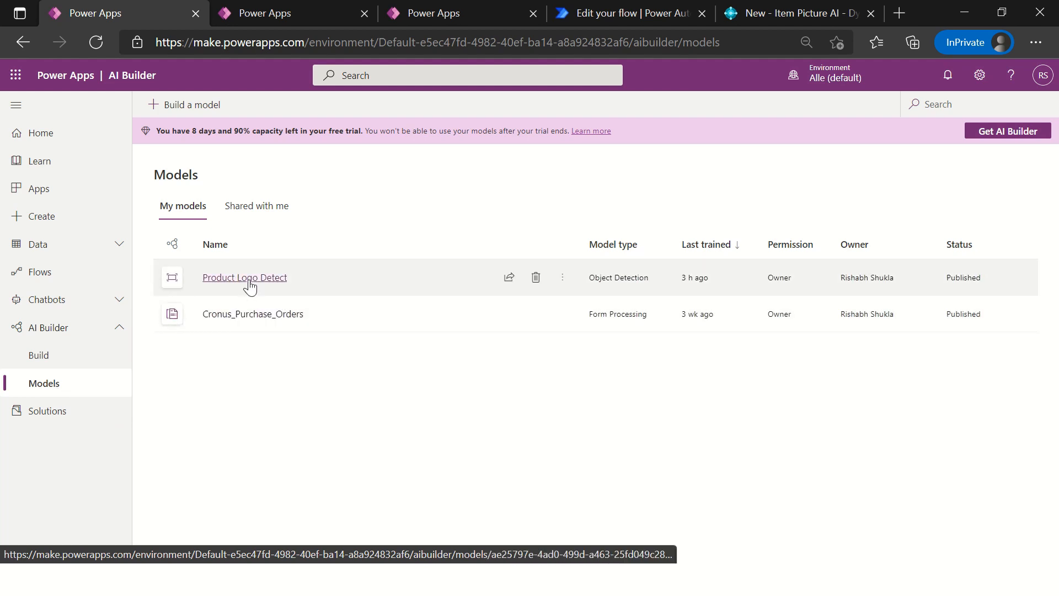
pyautogui.click(250, 283)
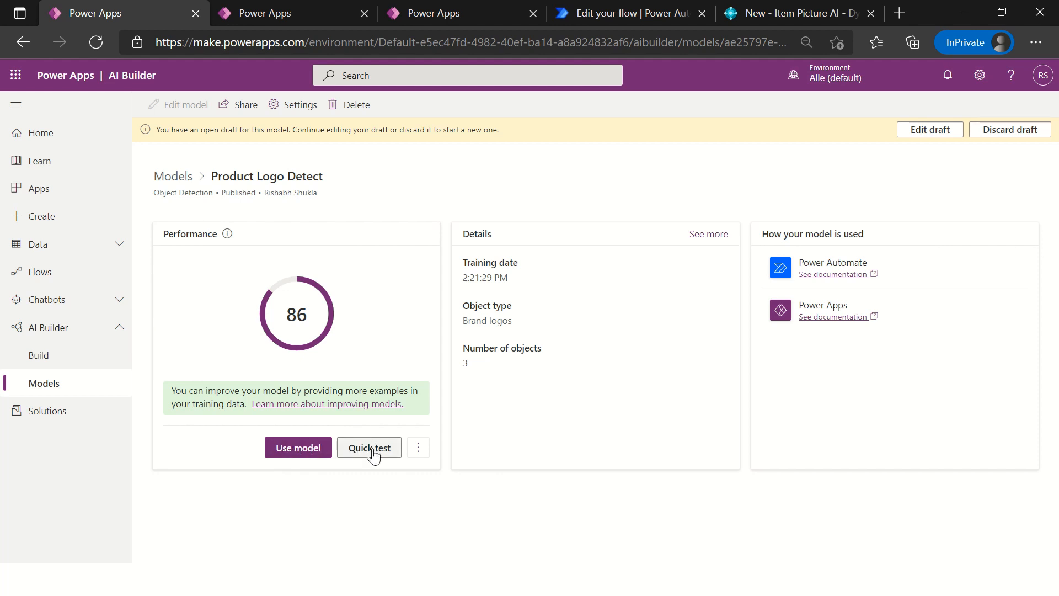
# - Run a quick test of the model on the Logo1 image from the Rnd folder, review the detections and close it
pyautogui.click(374, 455)
pyautogui.click(515, 398)
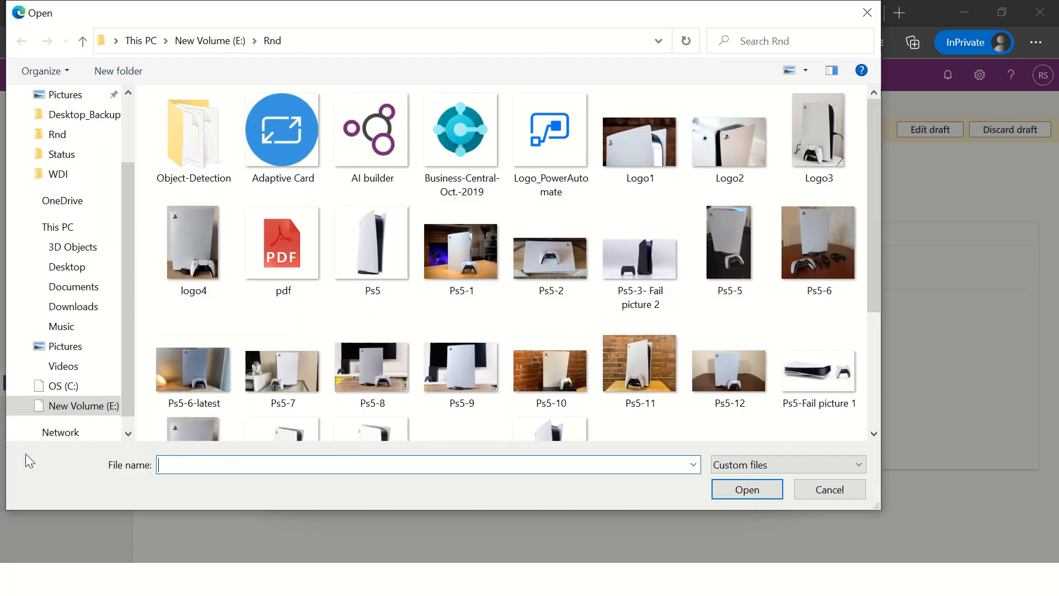
pyautogui.click(657, 152)
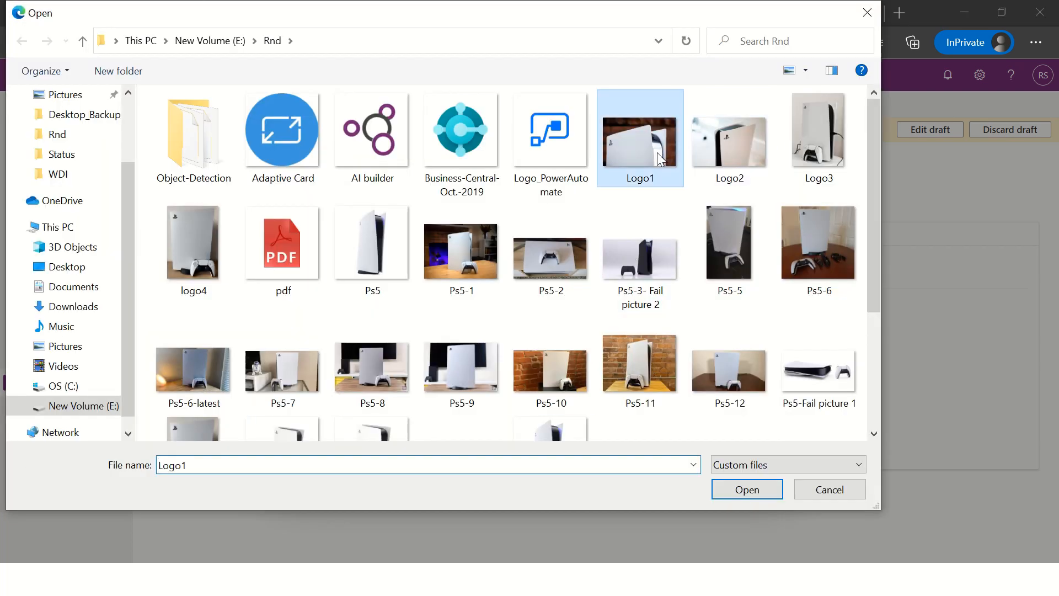
pyautogui.click(742, 490)
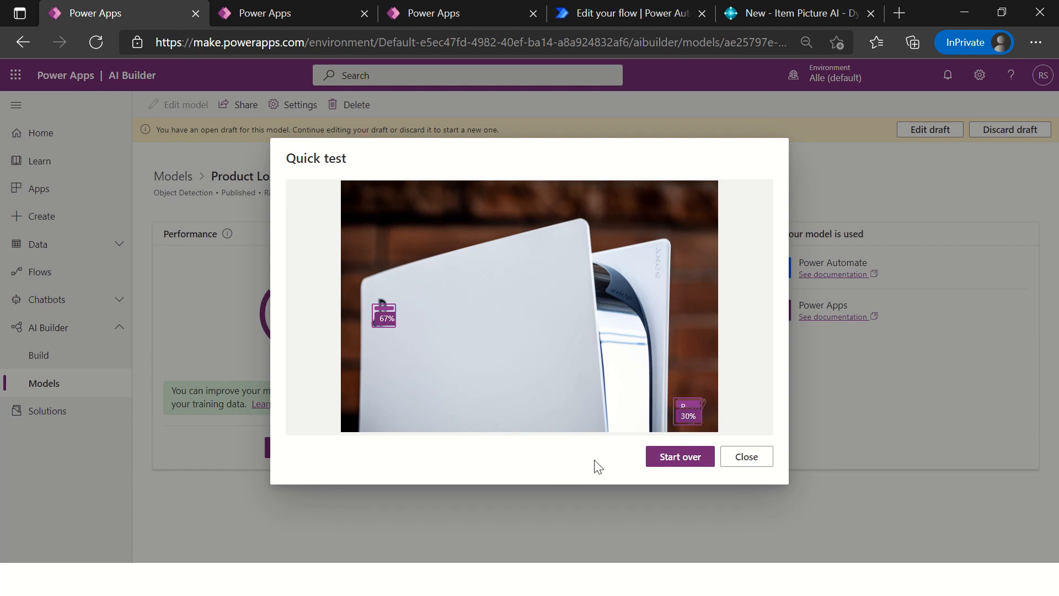
pyautogui.click(756, 472)
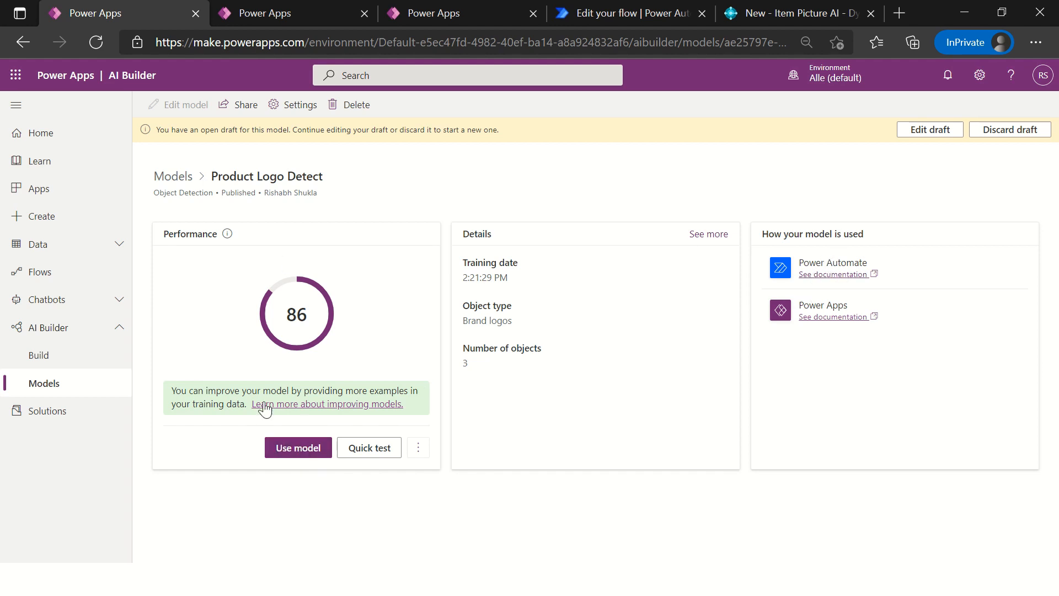
# - Switch to the Power Automate flow and examine the base64Txt string property in the HTTP request trigger's JSON schema
pyautogui.click(636, 13)
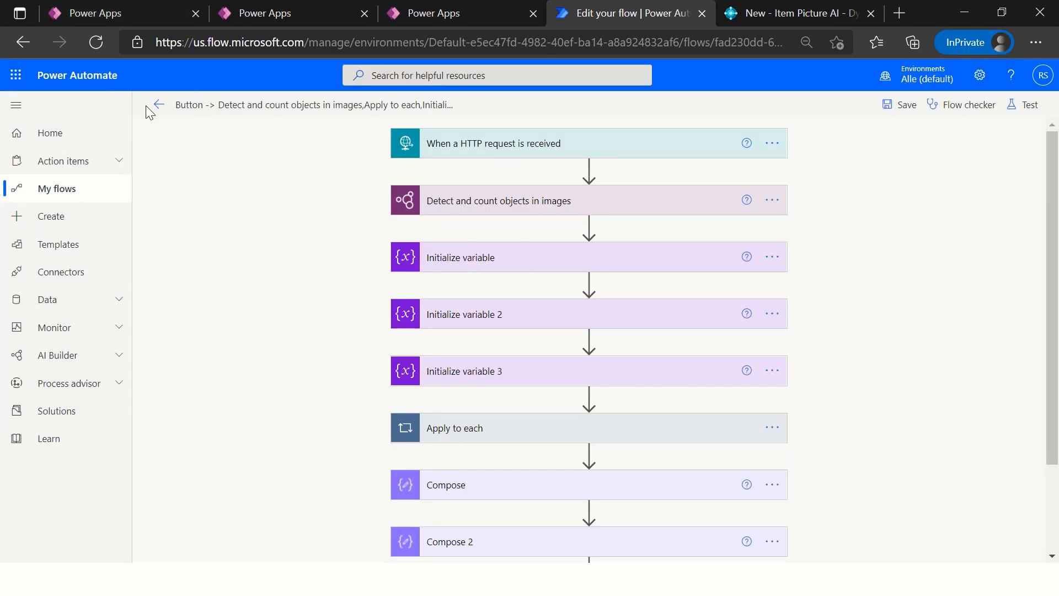
pyautogui.click(485, 154)
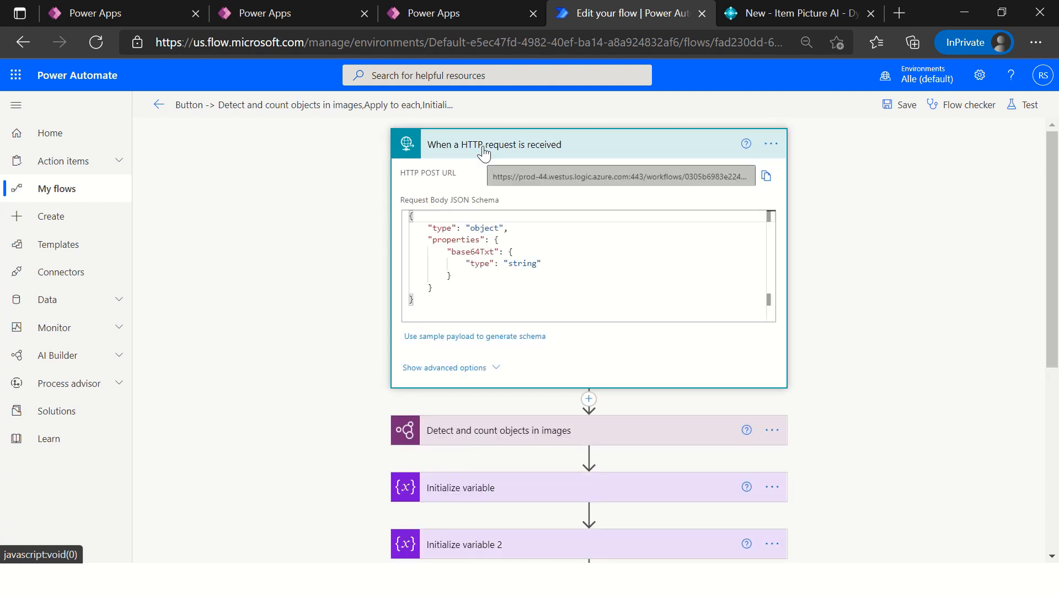
pyautogui.click(476, 264)
pyautogui.moveTo(452, 252); pyautogui.dragTo(496, 256)
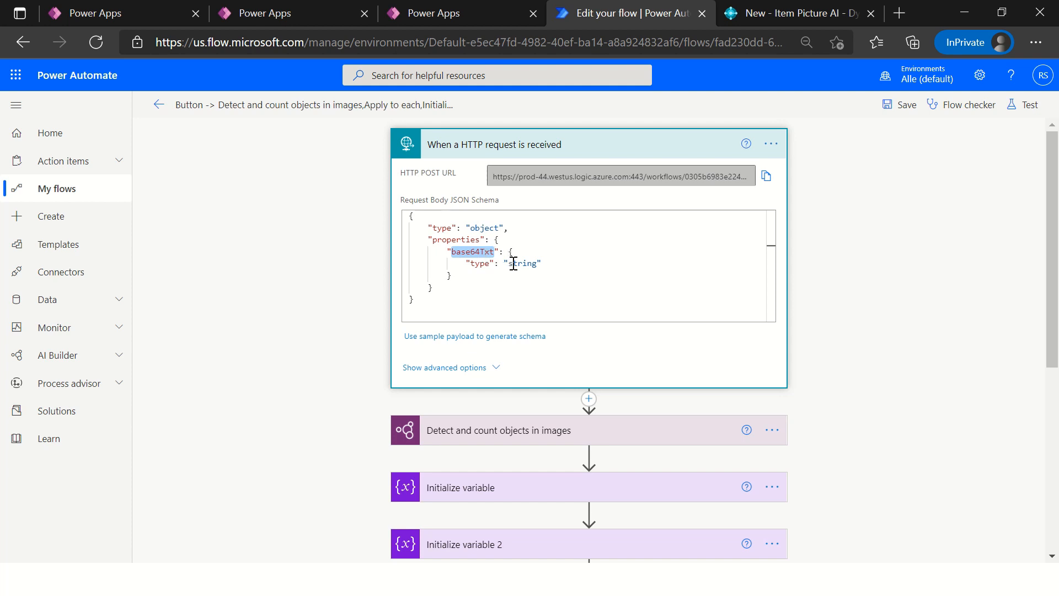
pyautogui.doubleClick(513, 263)
# - Expand the Detect and count objects in images action and review its AI model and image inputs
pyautogui.scroll(-2, 321, 351)
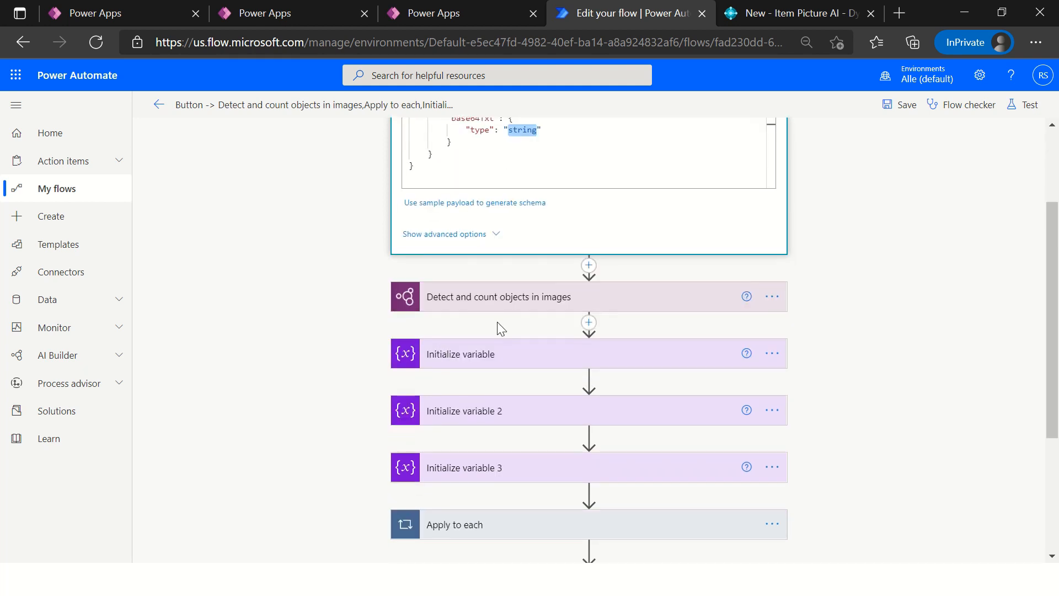
pyautogui.click(508, 295)
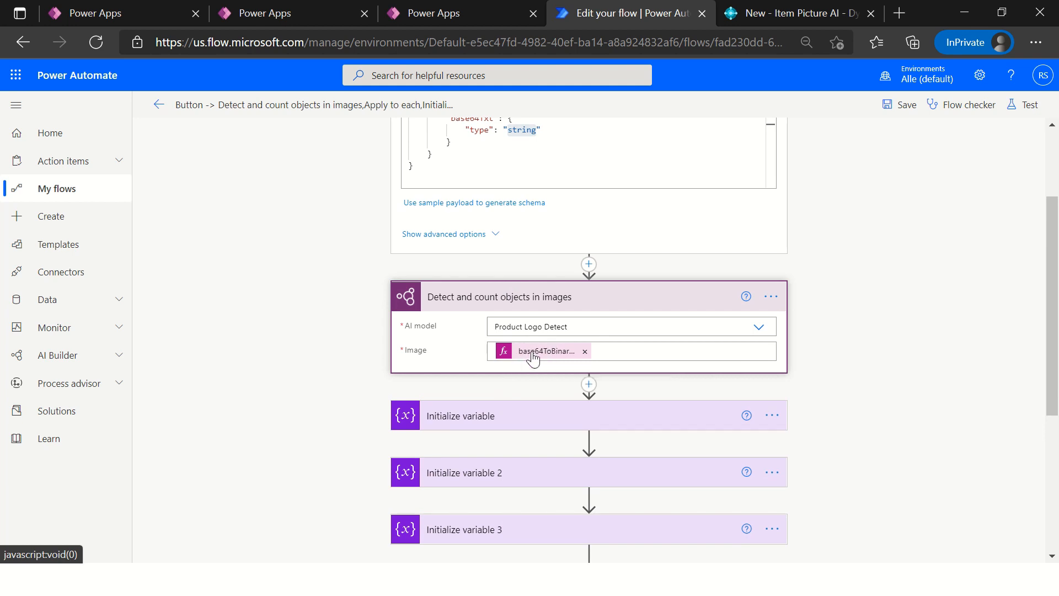
pyautogui.scroll(-2, 343, 385)
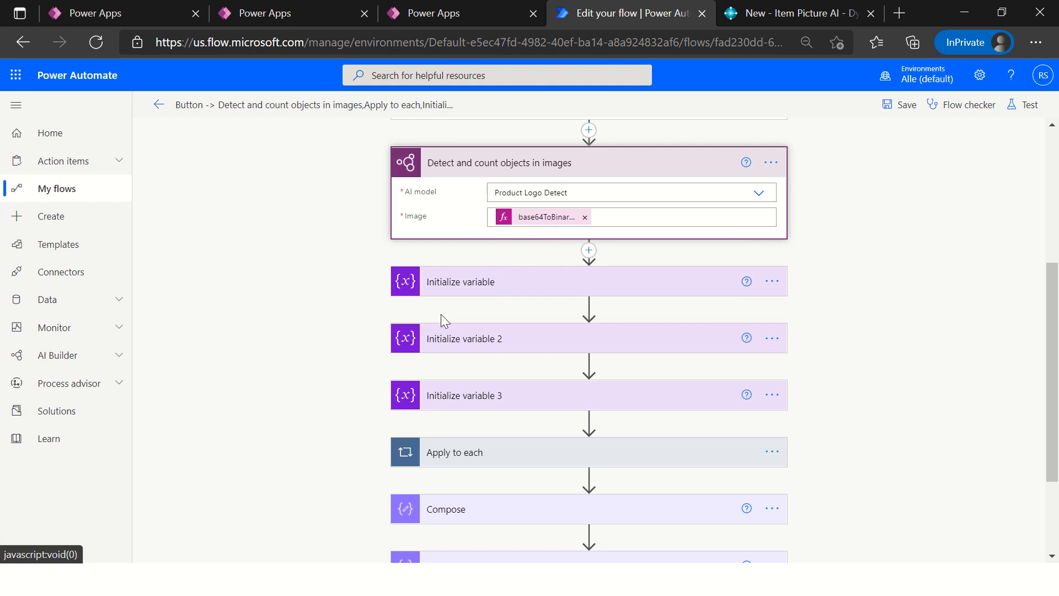
# - Expand the Apply to each loop and inspect the expression behind its results input
pyautogui.scroll(-1, 419, 342)
pyautogui.scroll(-2, 480, 324)
pyautogui.click(481, 324)
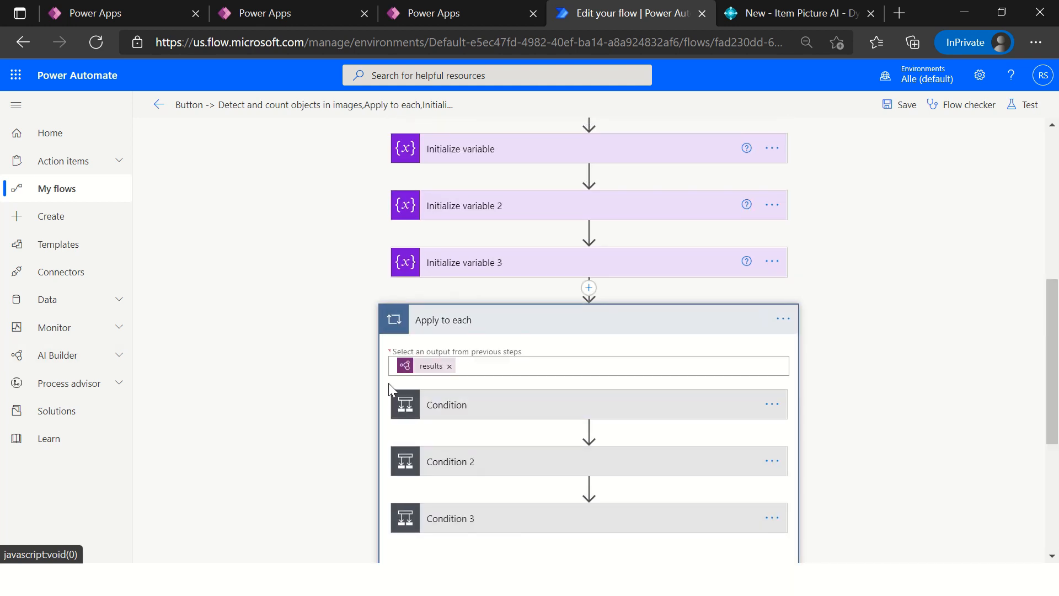
pyautogui.scroll(-1, 389, 383)
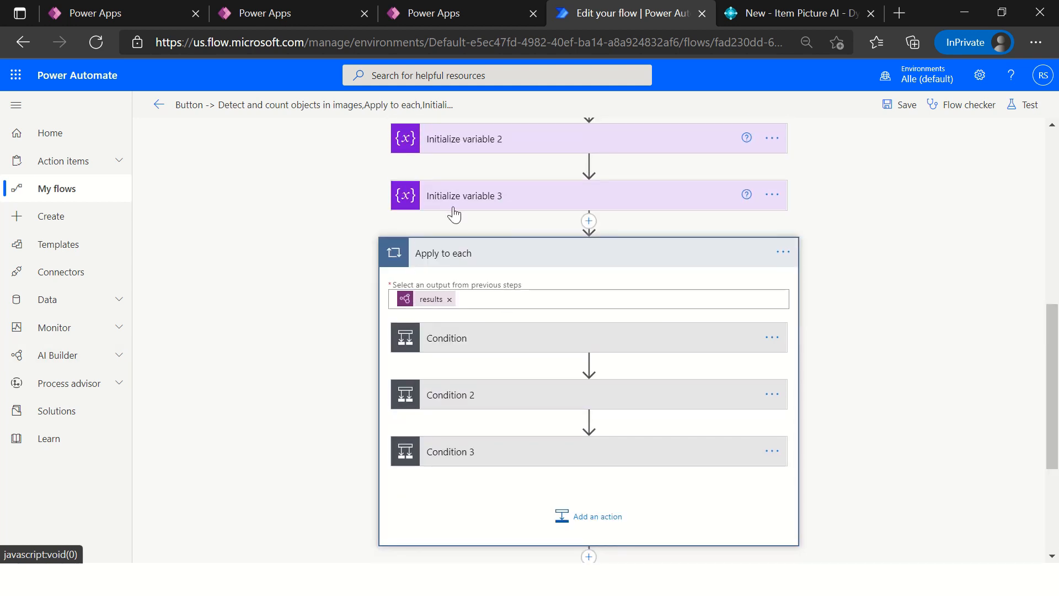
pyautogui.moveTo(424, 305)
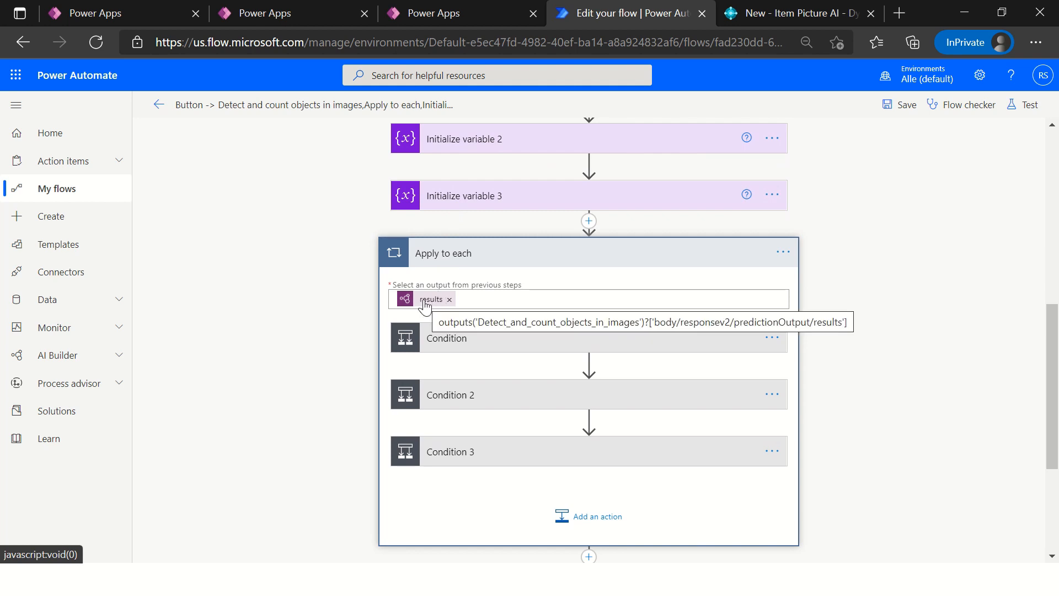
# - Expand the loop's first Condition and reinsert Detected object name as the value compared with Ps5 Console
pyautogui.click(449, 342)
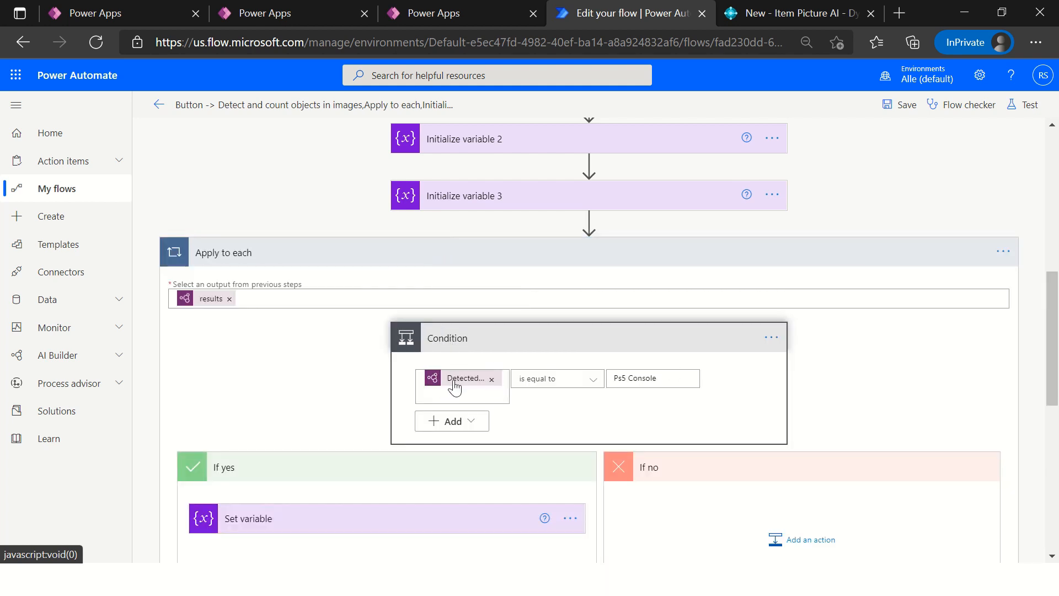
pyautogui.moveTo(458, 386)
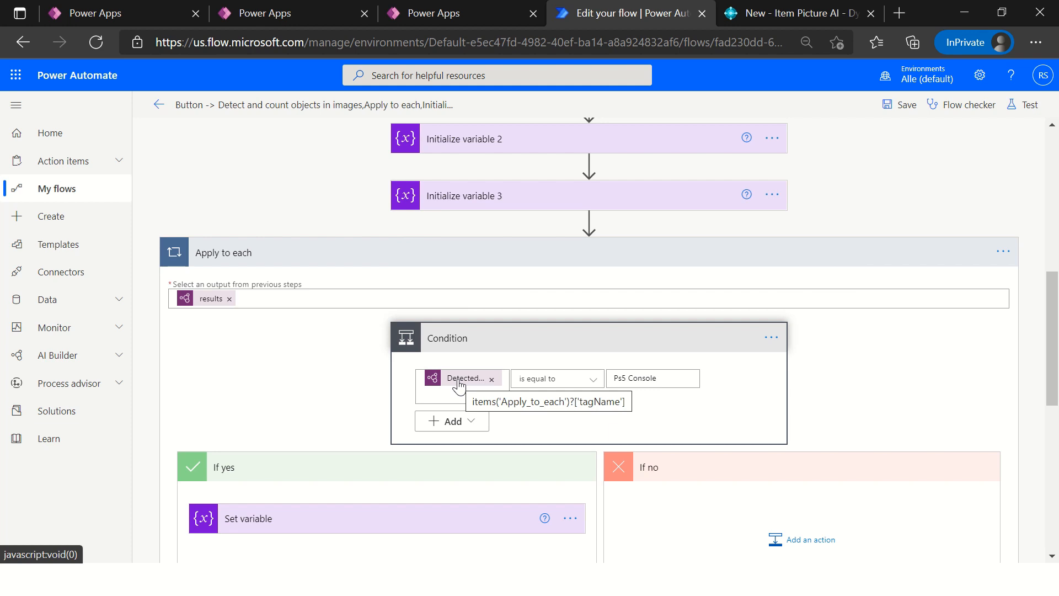
pyautogui.click(491, 379)
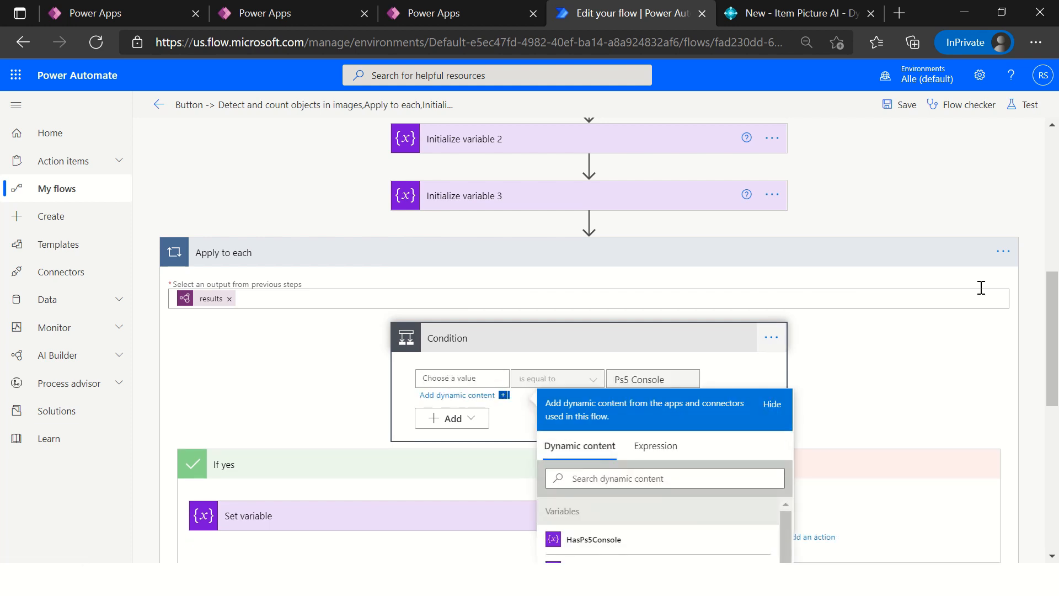
pyautogui.scroll(-3, 1055, 287)
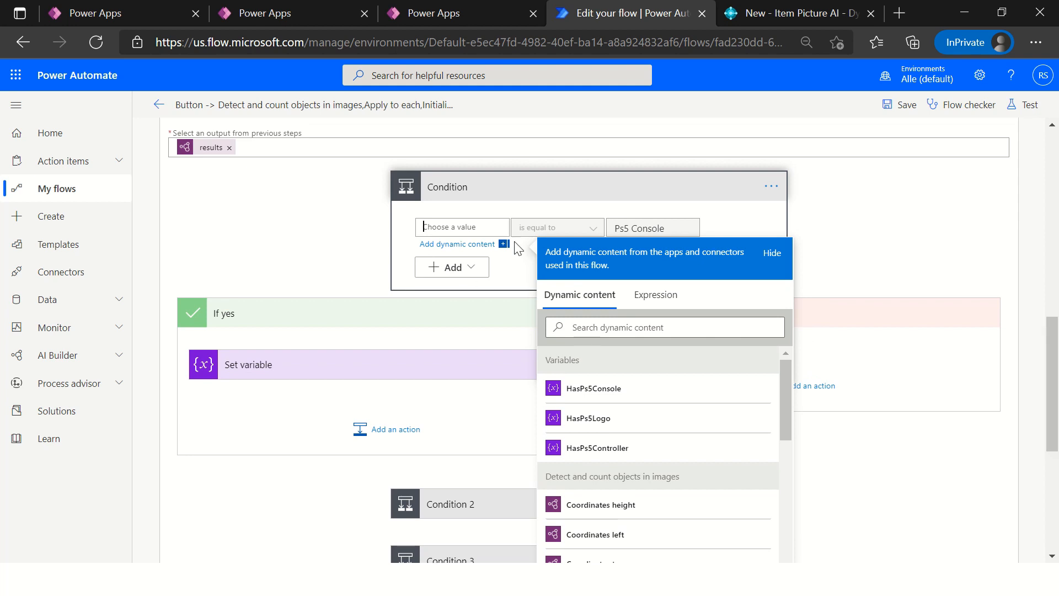
pyautogui.scroll(-1, 791, 412)
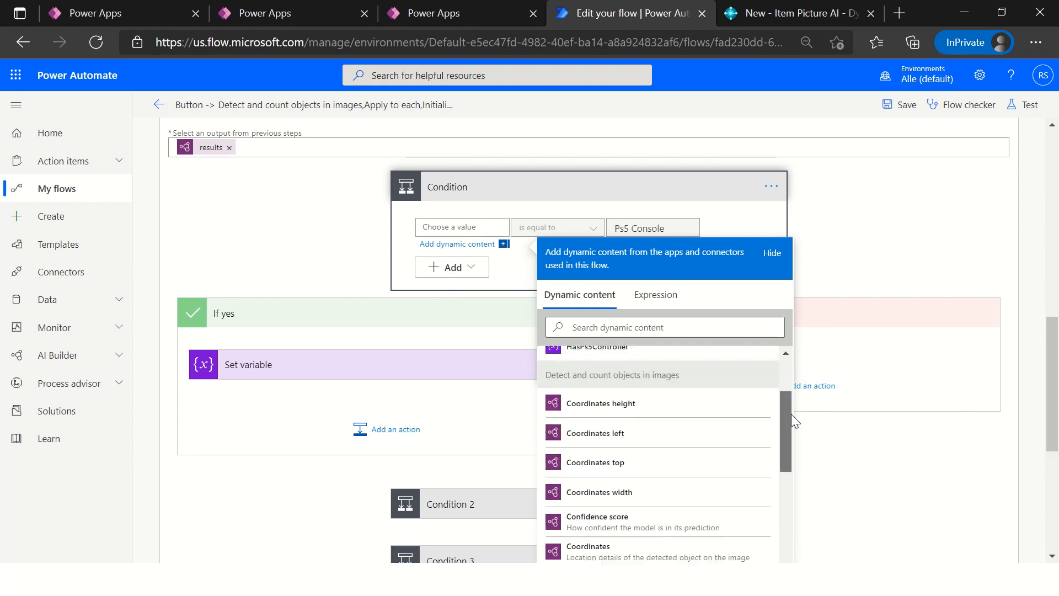
pyautogui.scroll(-7, 791, 412)
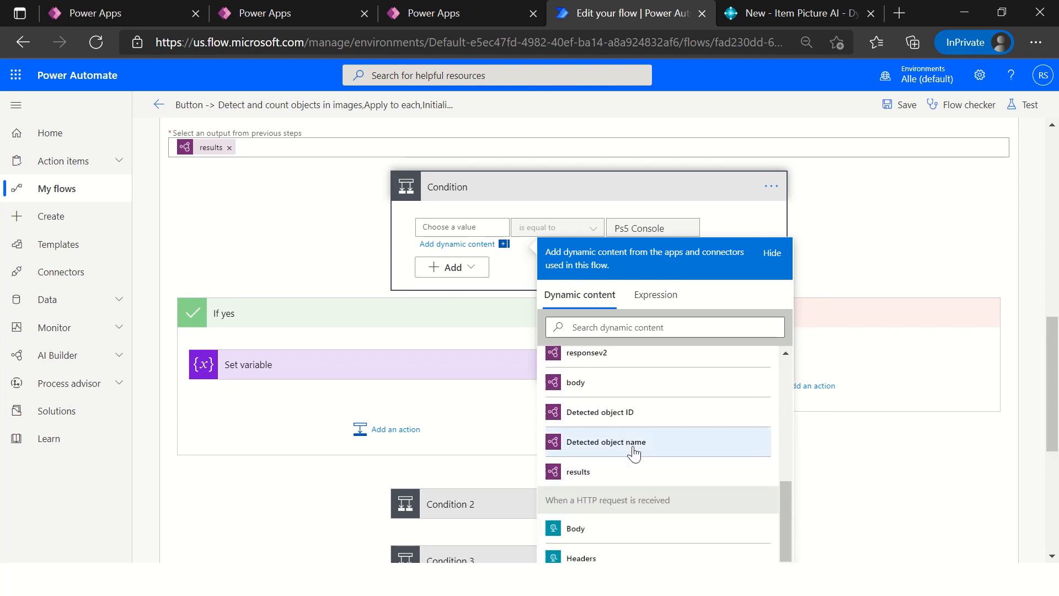
pyautogui.click(634, 452)
pyautogui.click(552, 283)
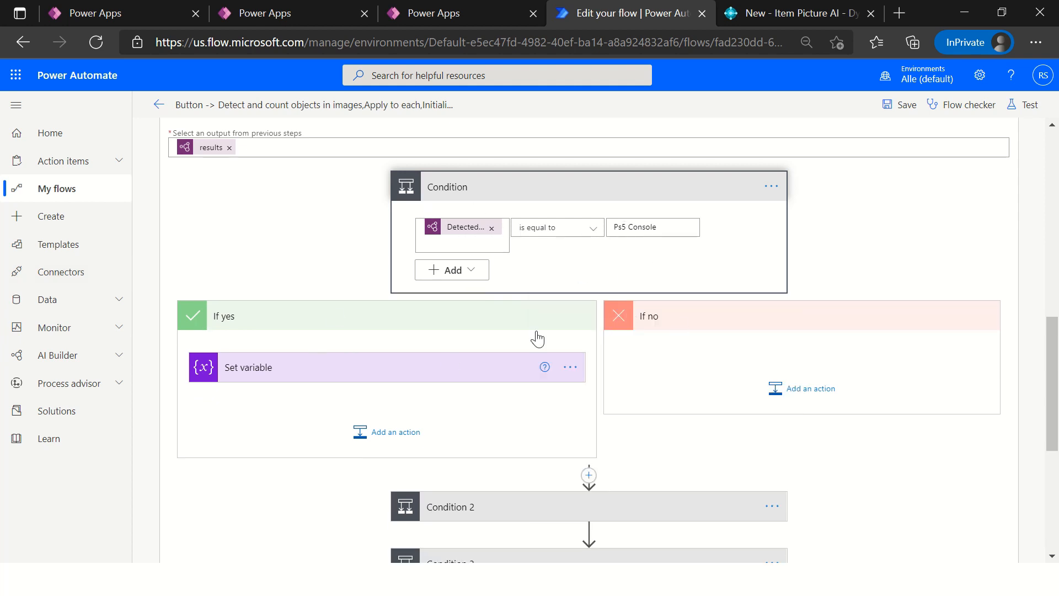
# - Expand Set variable in the If yes branch of the Ps5 Console condition and review its variable name and value
pyautogui.click(344, 365)
pyautogui.click(307, 398)
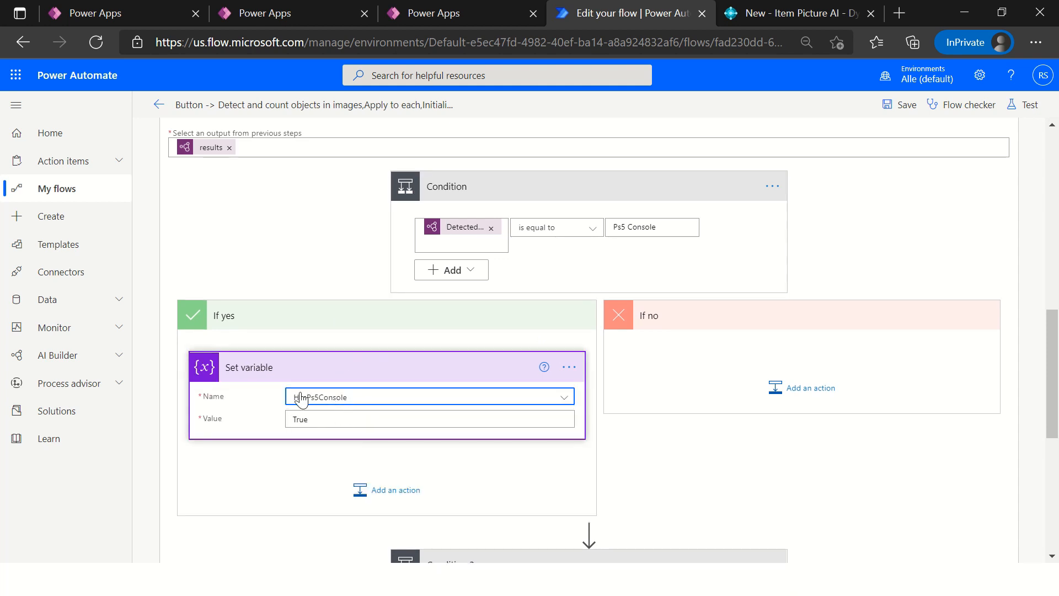
pyautogui.click(293, 258)
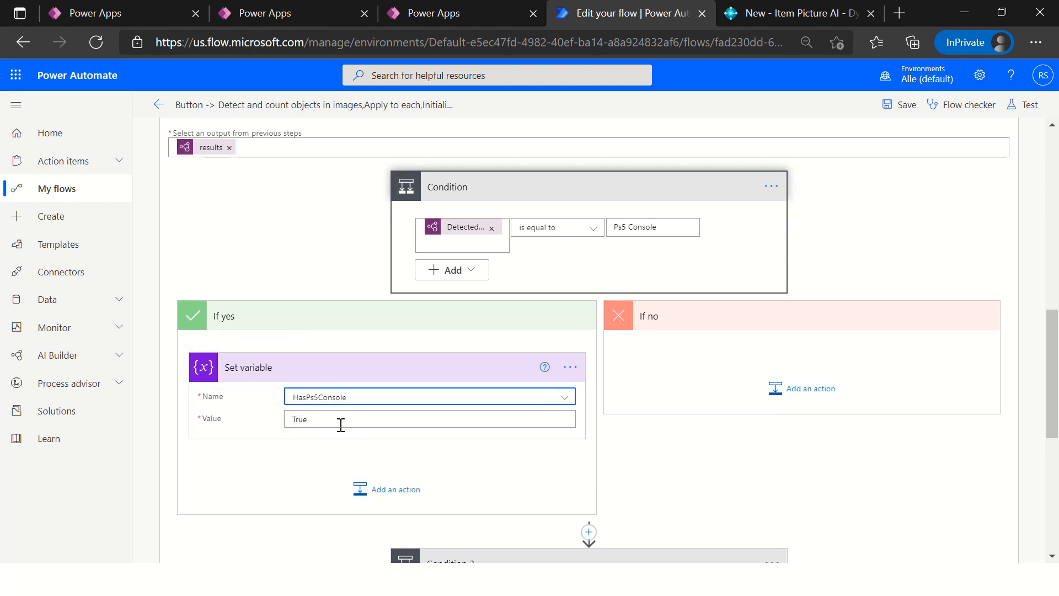
# - Review the names, types and initial values in the Initialize variable actions above the loop, collapsing each one after viewing
pyautogui.scroll(7, 575, 322)
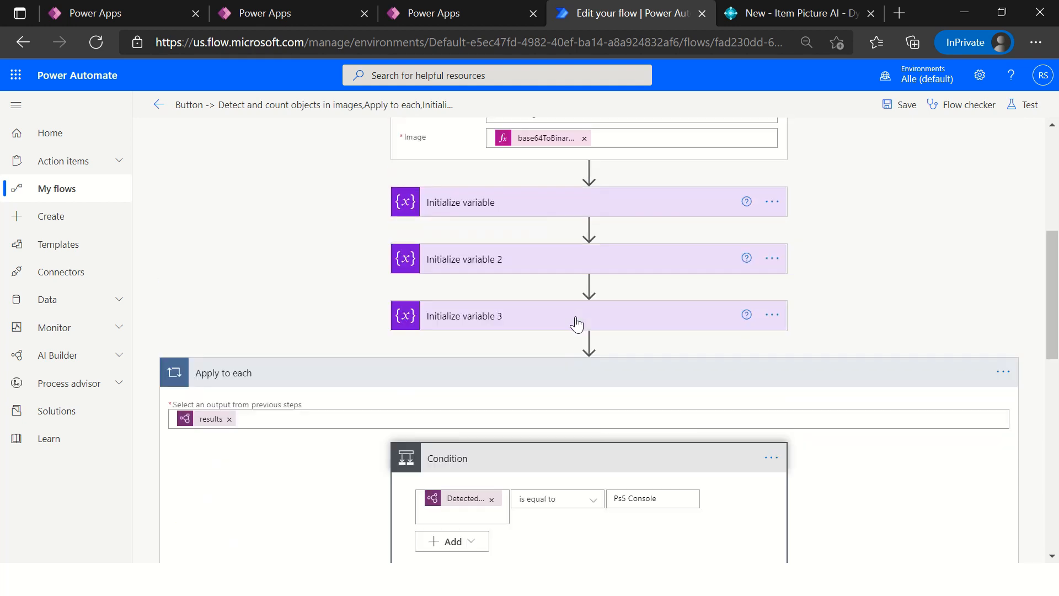
pyautogui.click(513, 337)
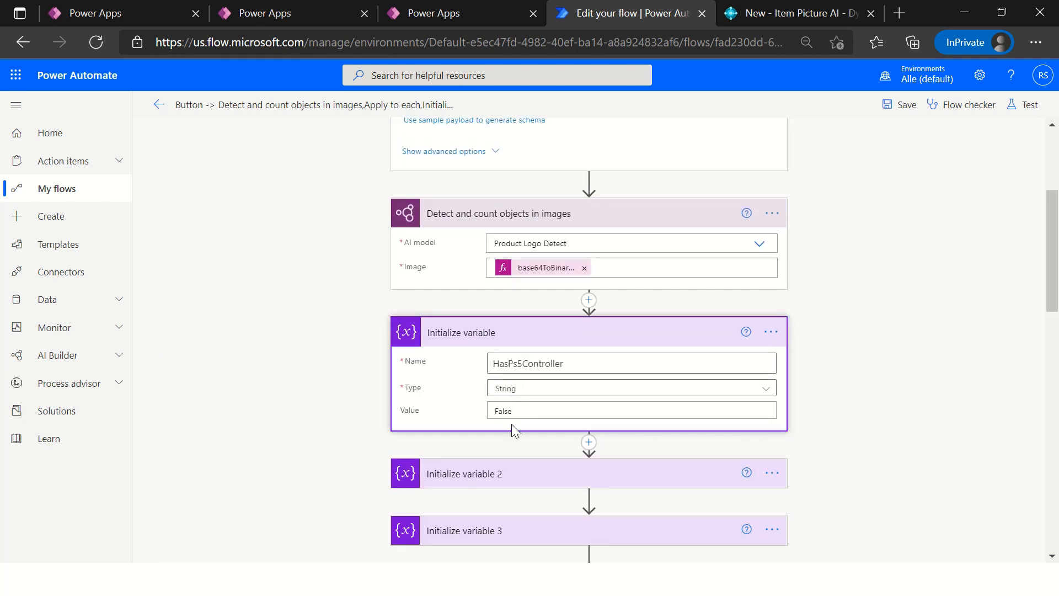
pyautogui.click(505, 339)
pyautogui.click(503, 386)
pyautogui.scroll(-2, 538, 393)
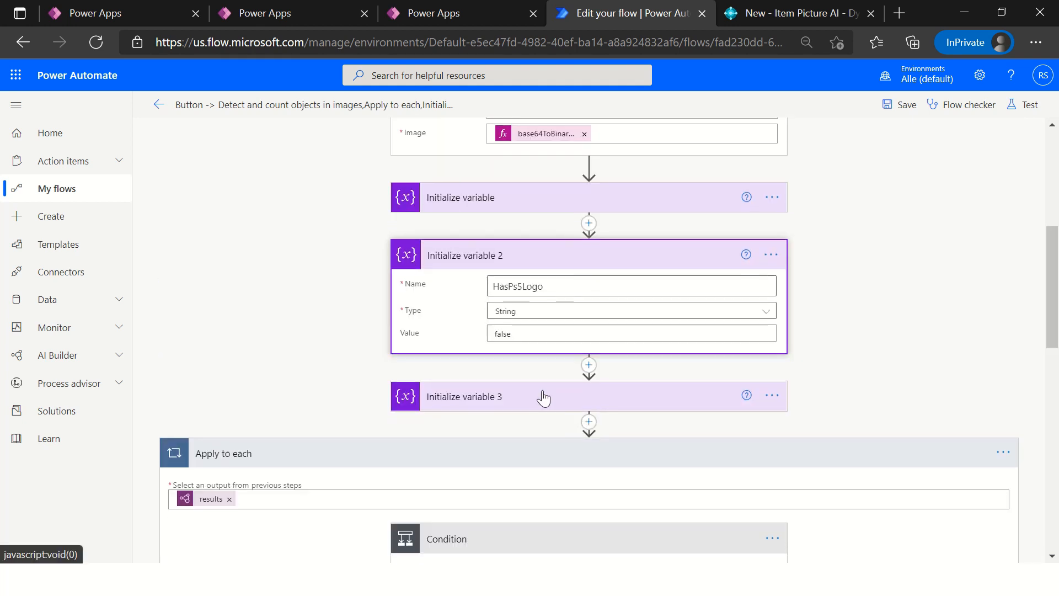
pyautogui.click(519, 255)
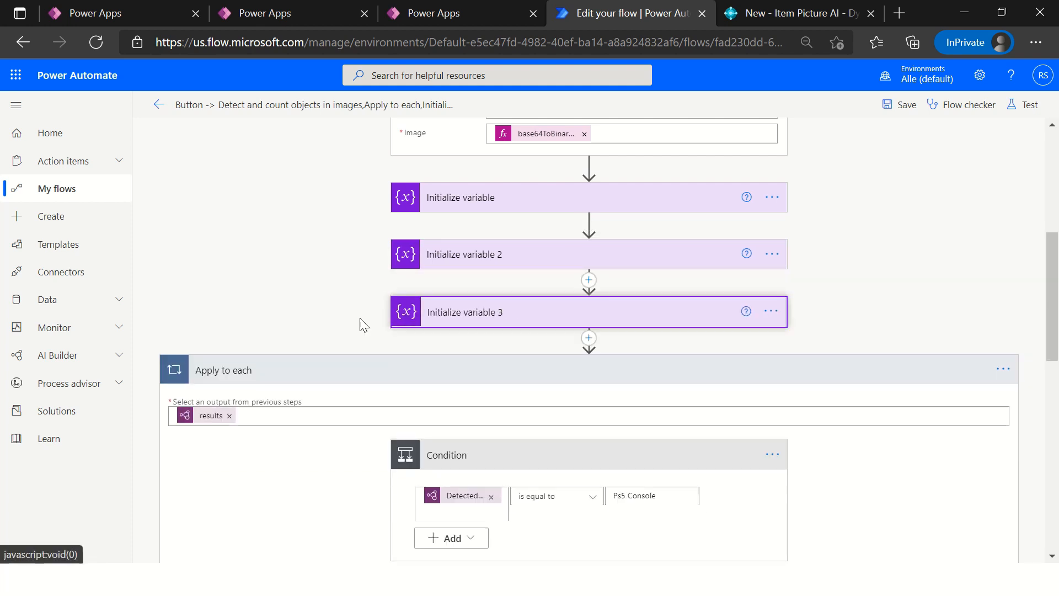
pyautogui.click(496, 312)
pyautogui.click(528, 319)
pyautogui.scroll(1, 548, 323)
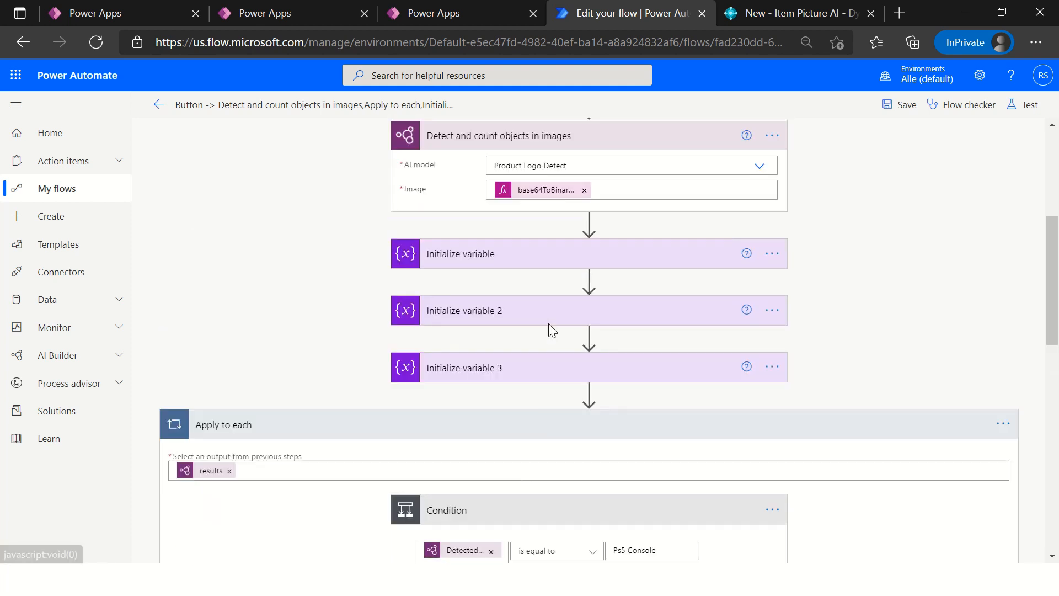
pyautogui.click(538, 278)
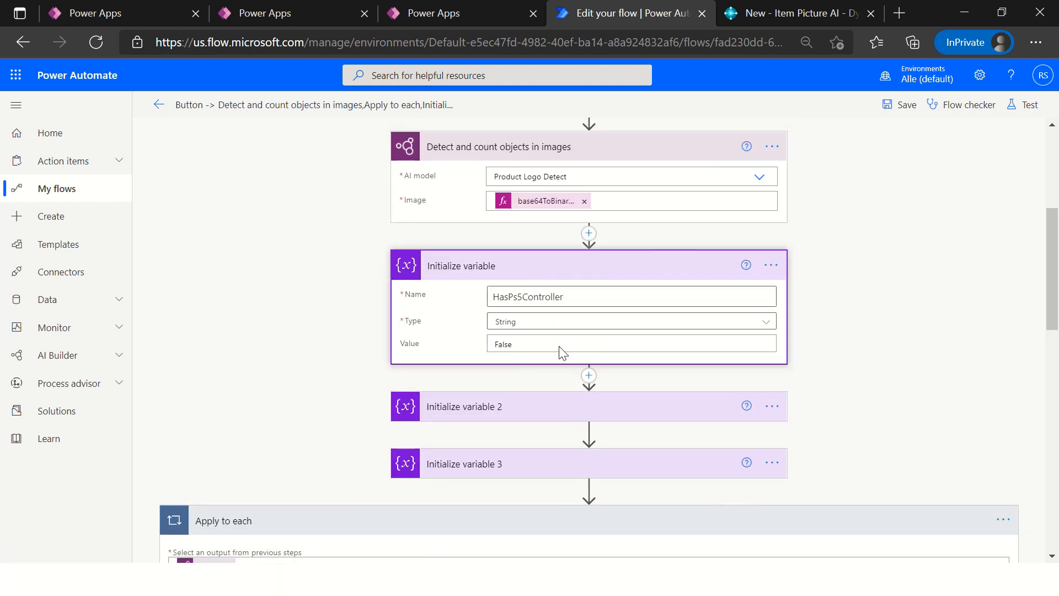
pyautogui.click(524, 269)
# - Collapse the Apply to each loop and examine the failed quality check remarks in the Compose action
pyautogui.scroll(-3, 414, 387)
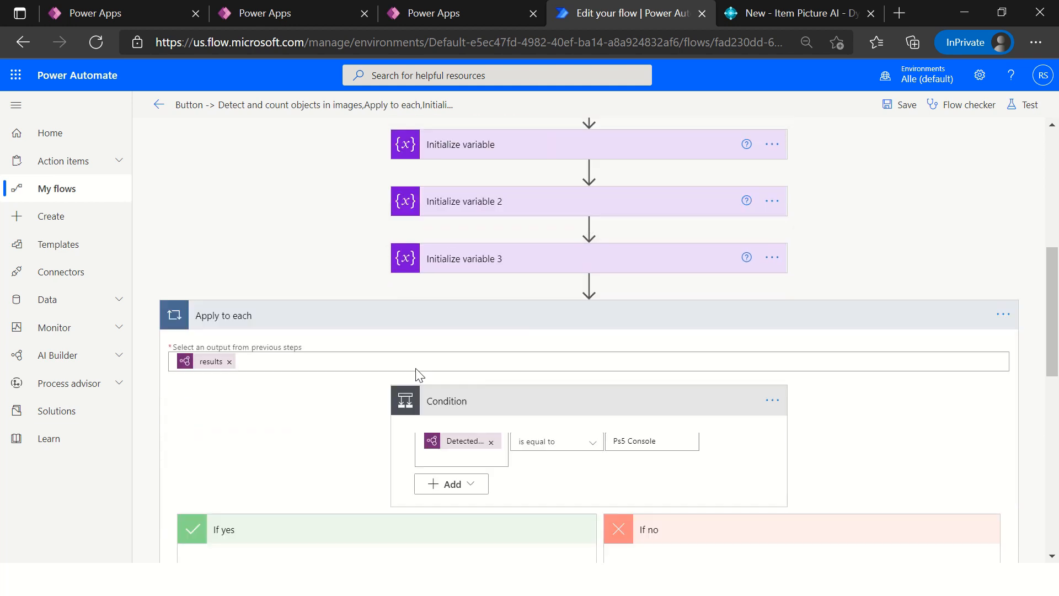
pyautogui.click(403, 308)
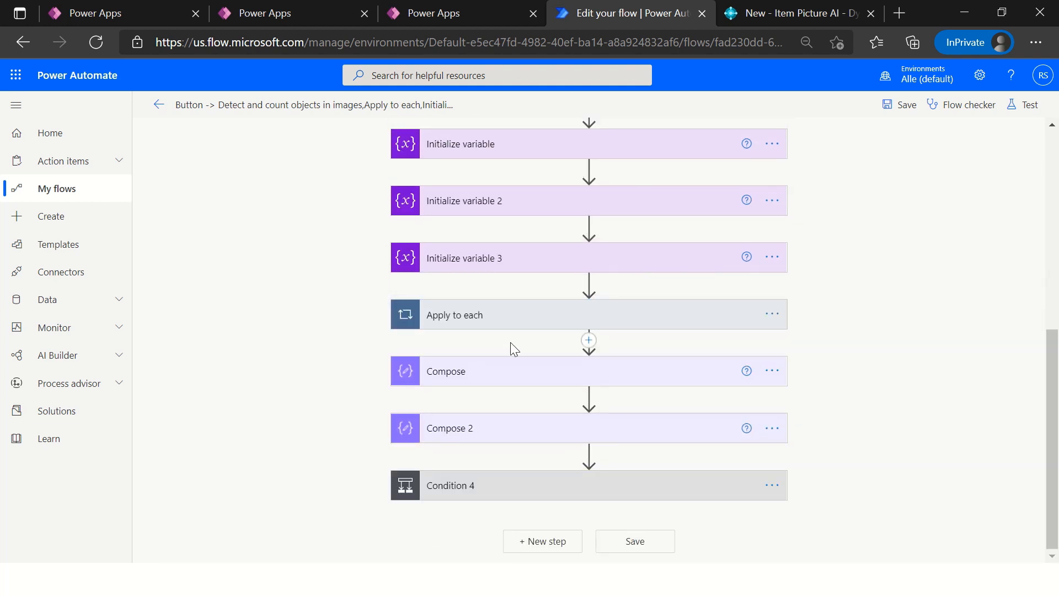
pyautogui.click(504, 383)
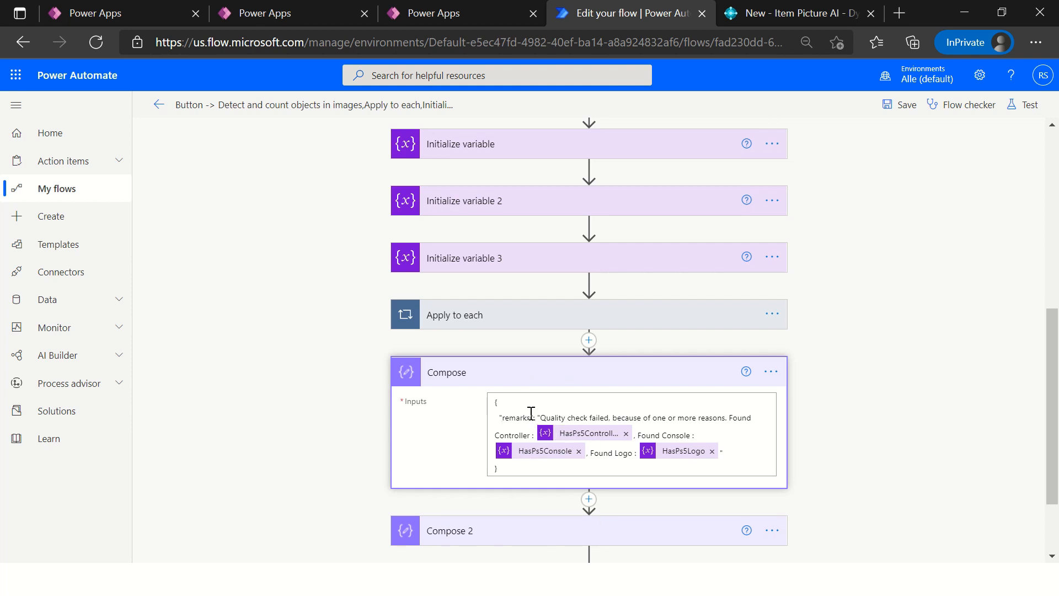
pyautogui.moveTo(541, 418); pyautogui.dragTo(740, 460)
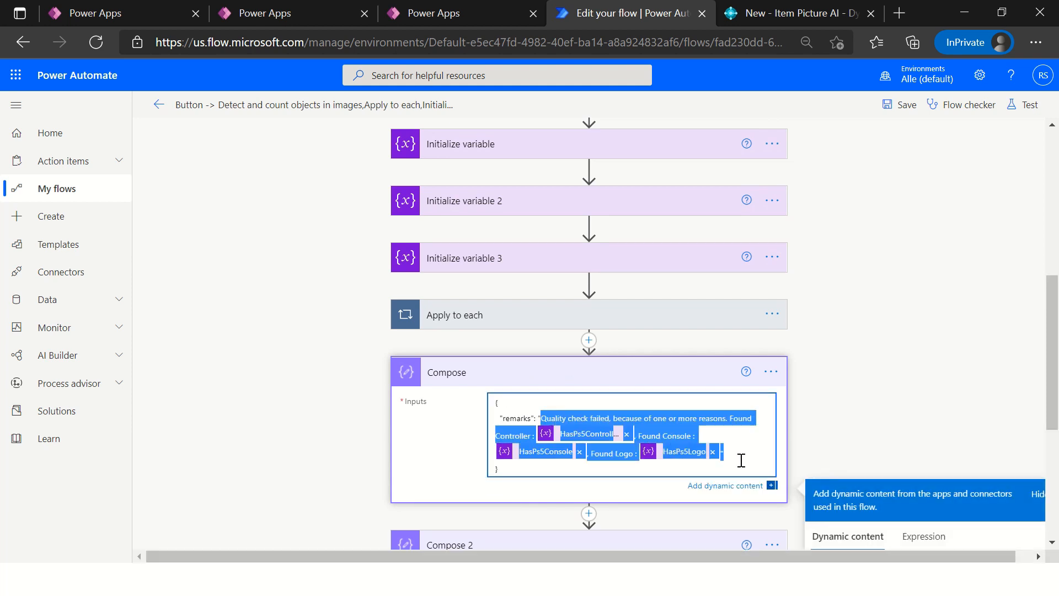
pyautogui.click(751, 438)
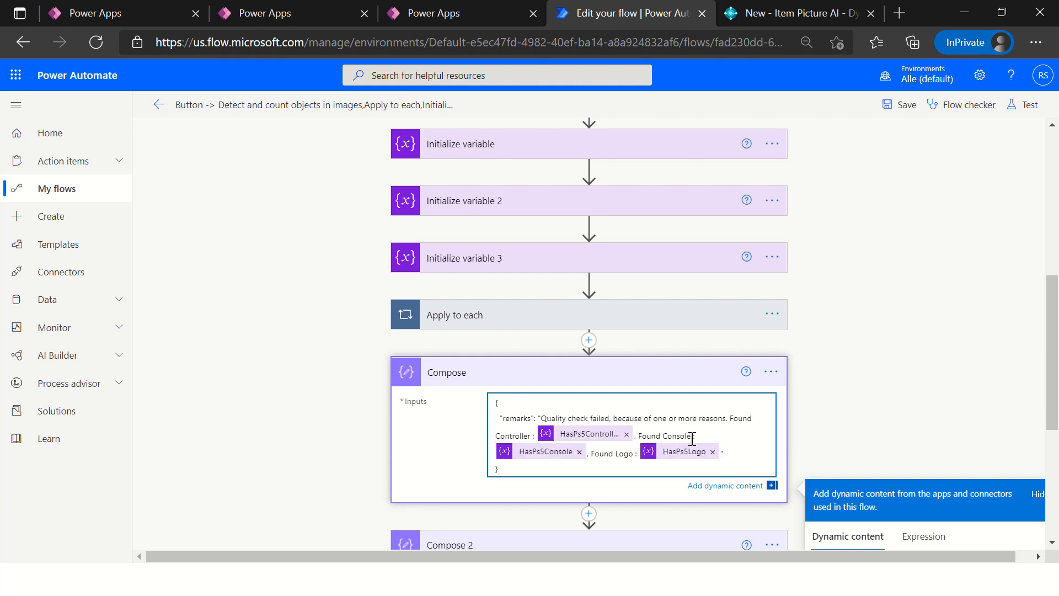
# - Compare the quality check remark on the PS5 Game console item in Business Central with the flow's Compose message
pyautogui.click(792, 16)
pyautogui.moveTo(175, 291); pyautogui.dragTo(560, 319)
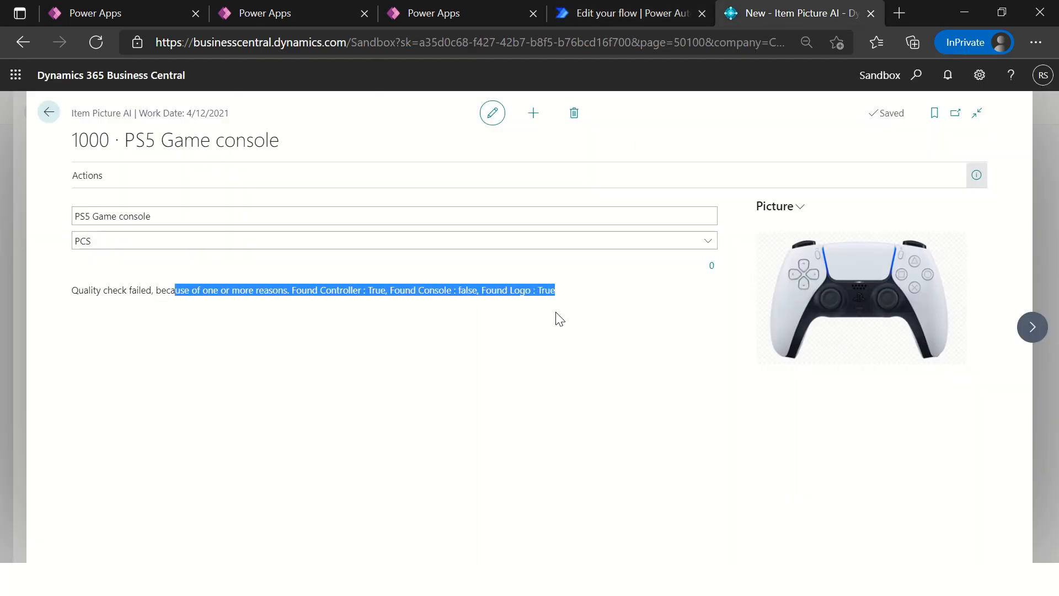
pyautogui.click(595, 22)
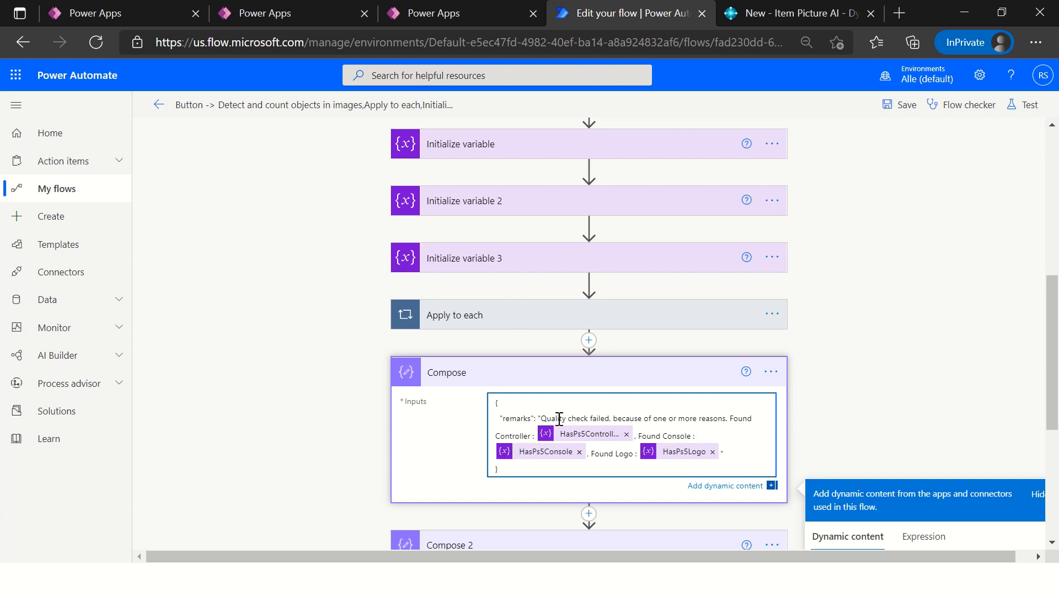
pyautogui.moveTo(547, 419); pyautogui.dragTo(622, 419)
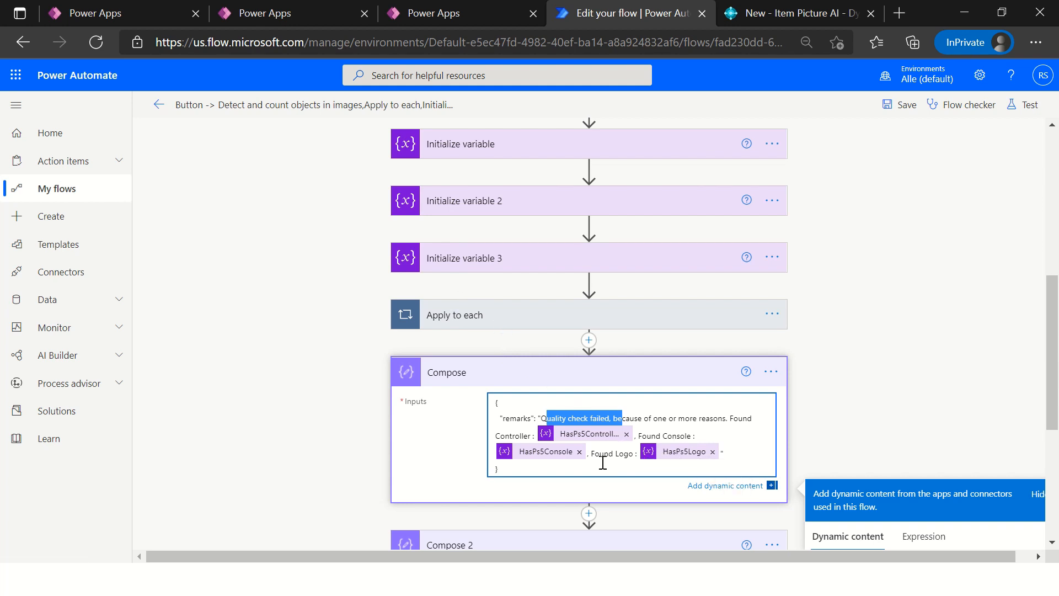
pyautogui.click(876, 385)
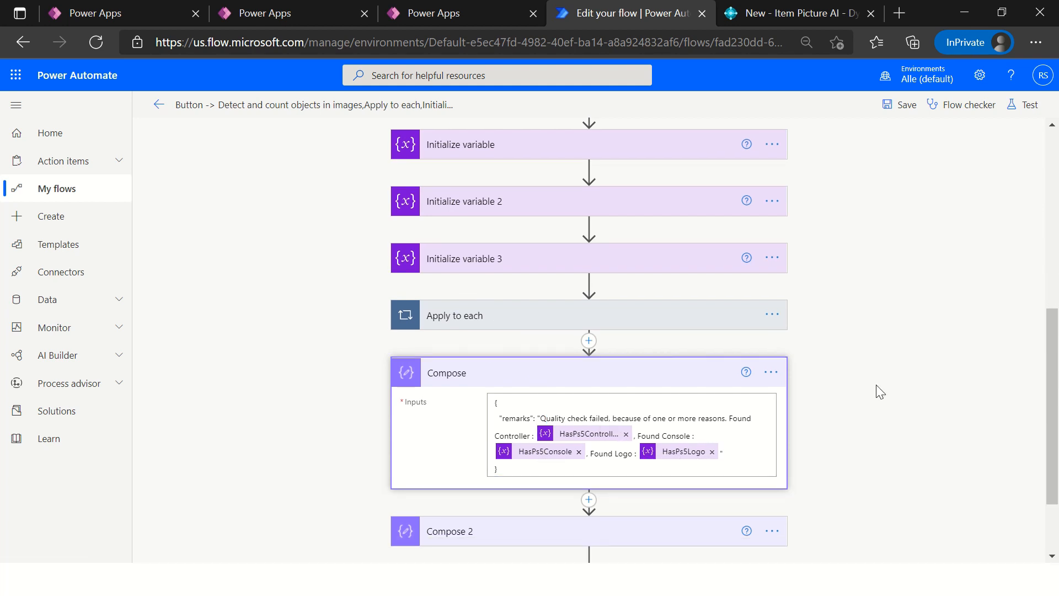
# - Expand Compose 2 and highlight its remarks text for a passed quality check
pyautogui.click(703, 439)
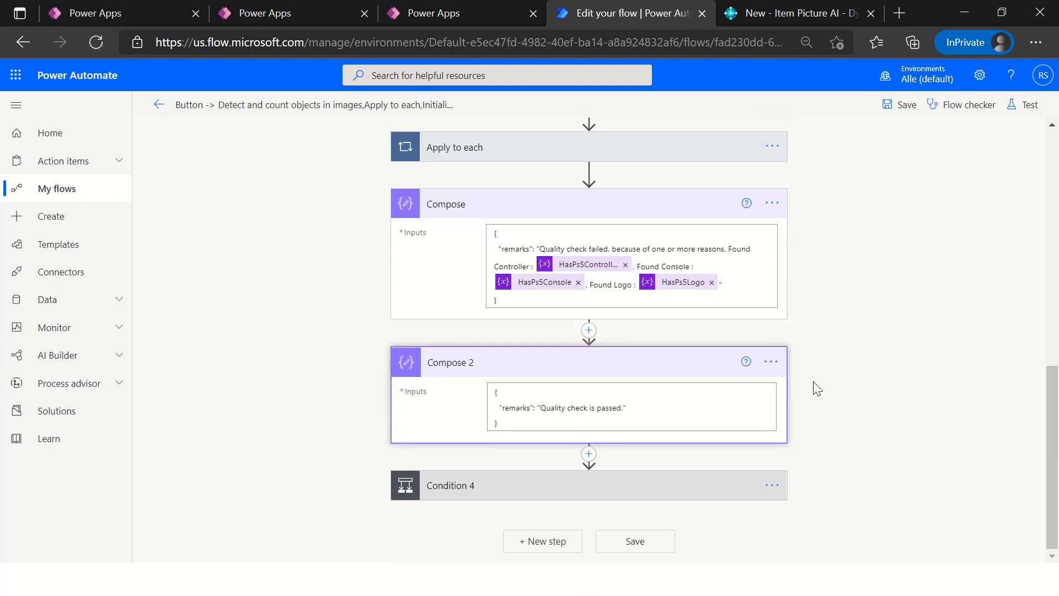
pyautogui.click(630, 413)
pyautogui.moveTo(492, 408); pyautogui.dragTo(627, 409)
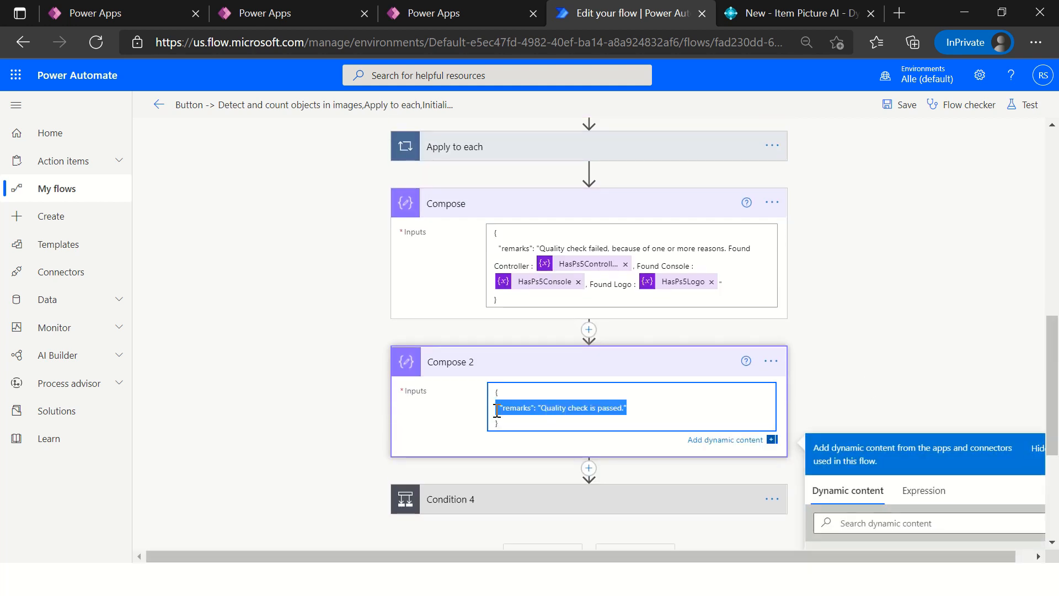
# - Expand Condition 4 and the Response action in its If yes branch, and examine the comparisons, status code and body
pyautogui.click(877, 358)
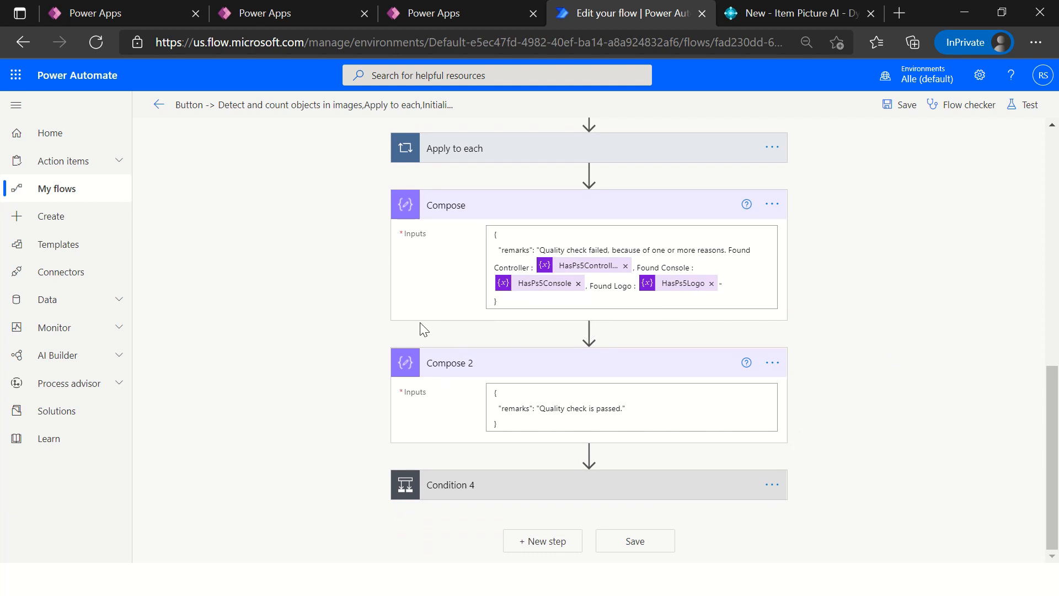
pyautogui.click(475, 485)
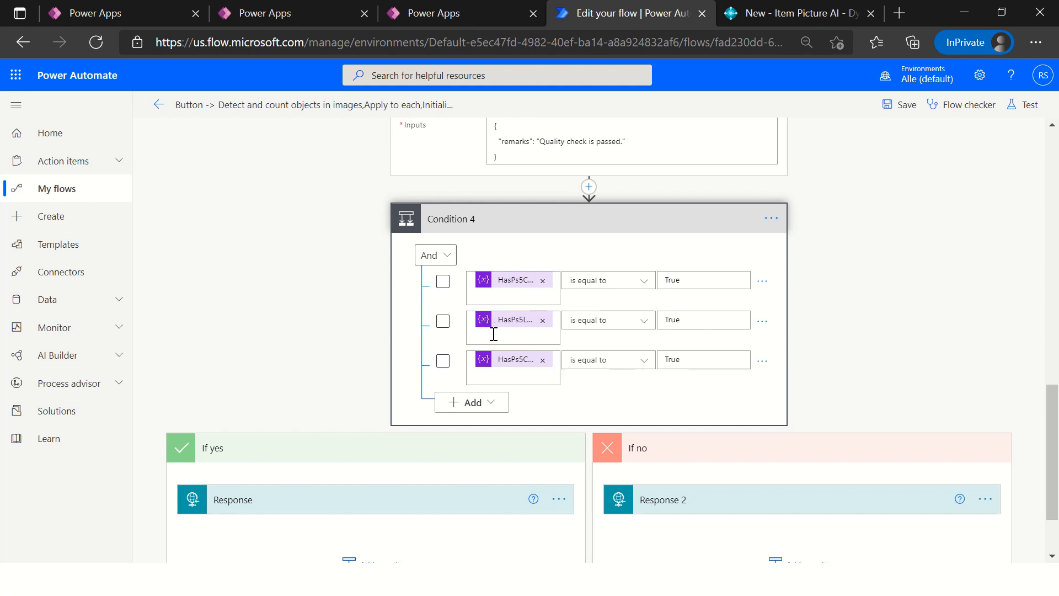
pyautogui.click(272, 508)
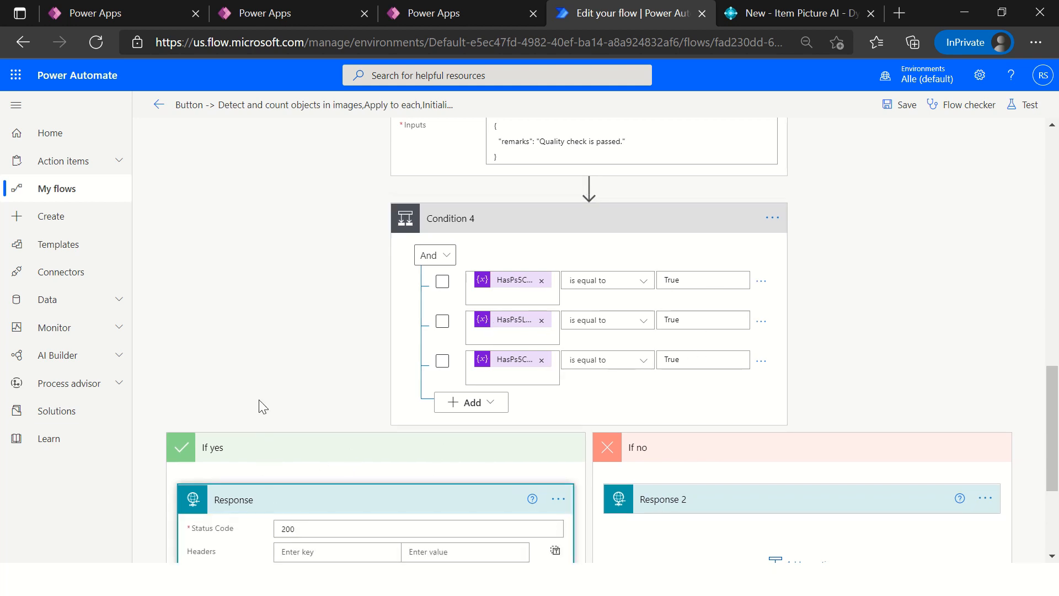
pyautogui.scroll(-4, 259, 405)
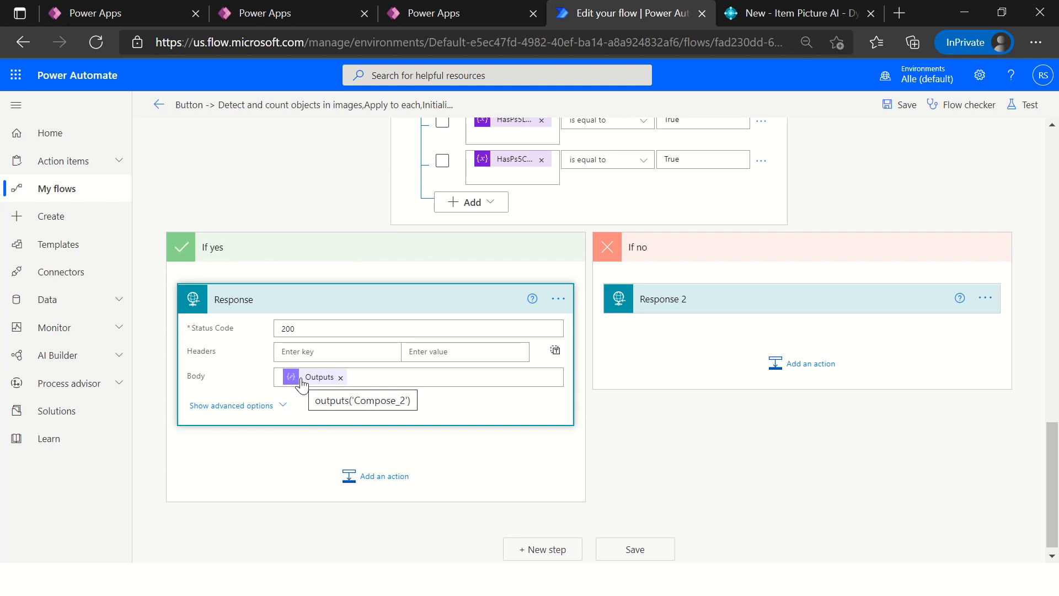
pyautogui.scroll(1, 684, 235)
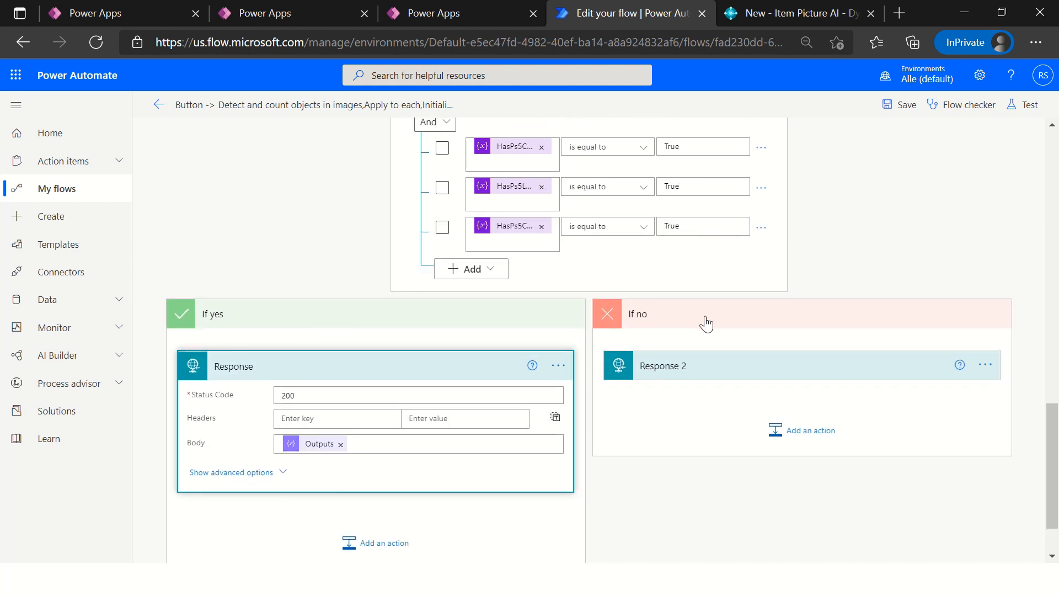
# - Expand Response 2 in the If no branch and examine its status code and body output
pyautogui.click(803, 312)
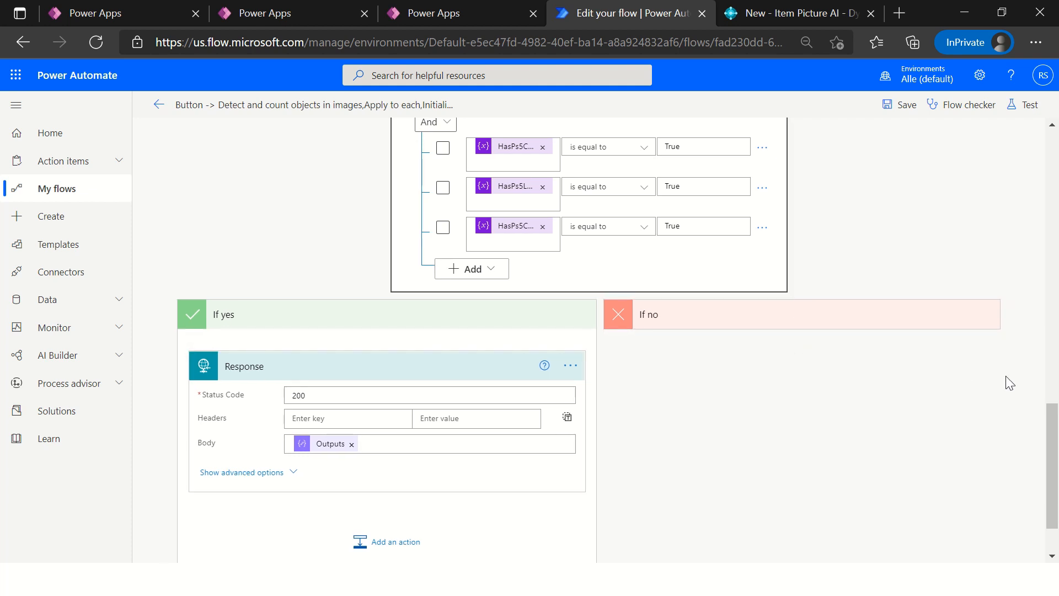
pyautogui.click(873, 320)
pyautogui.click(790, 371)
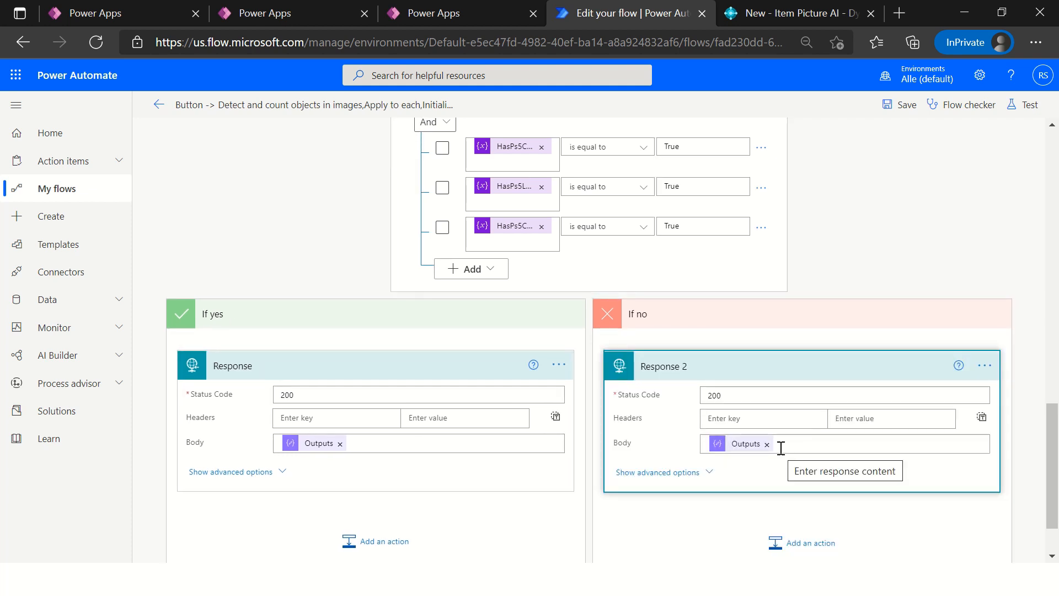
pyautogui.scroll(-1, 828, 432)
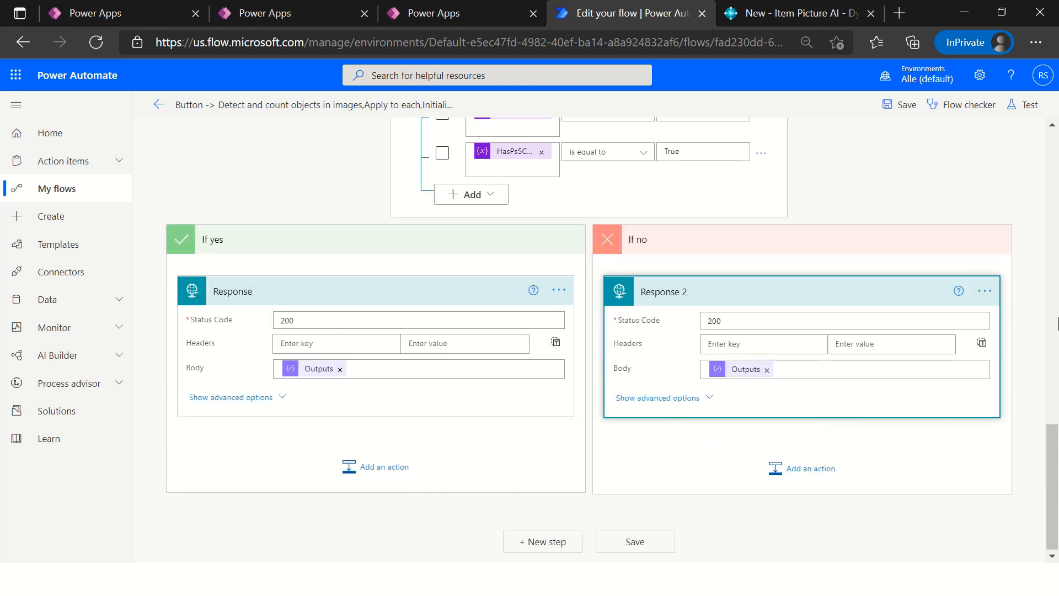
# - Return to the When a HTTP request is received trigger and examine its HTTP POST URL
pyautogui.scroll(3, 476, 338)
pyautogui.scroll(15, 476, 338)
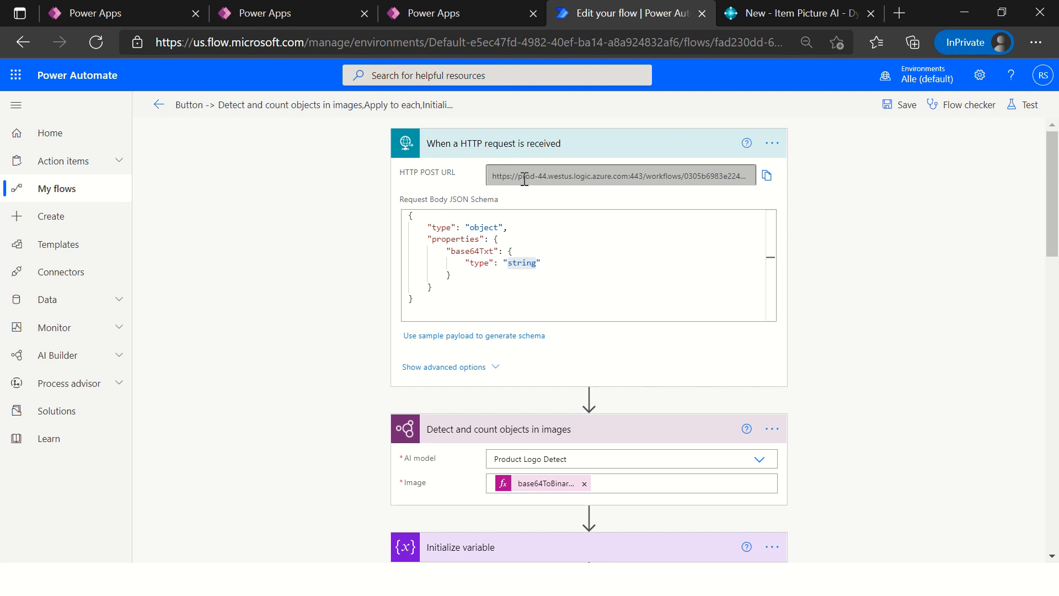
pyautogui.click(711, 177)
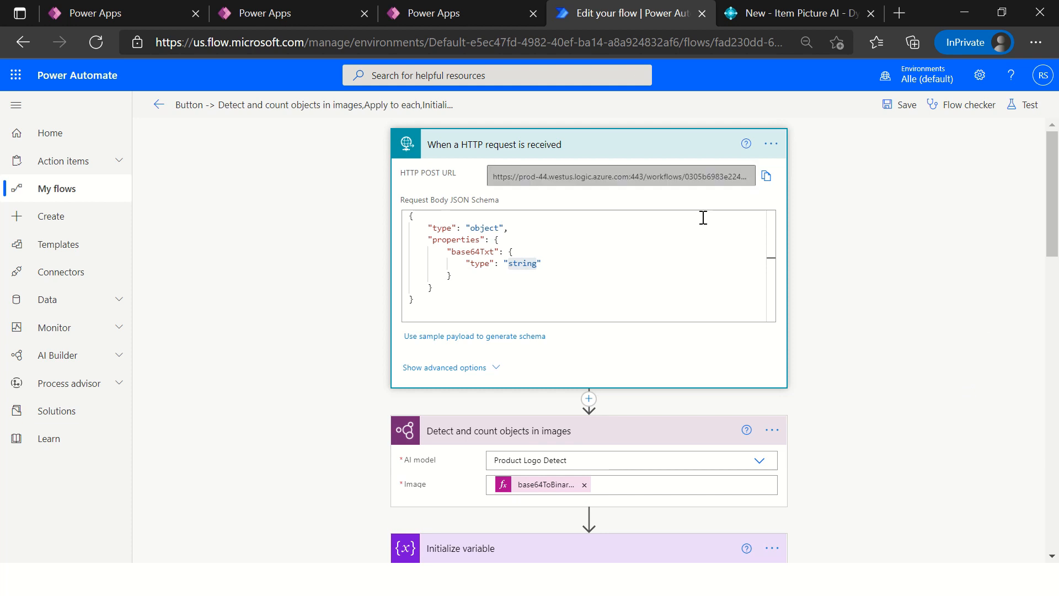
# - Switch to the Item Picture AI page in Business Central, and from there to HelloWorld.al in Visual Studio Code
pyautogui.click(799, 7)
pyautogui.click(282, 426)
pyautogui.hotkey('alt', 'Tab')
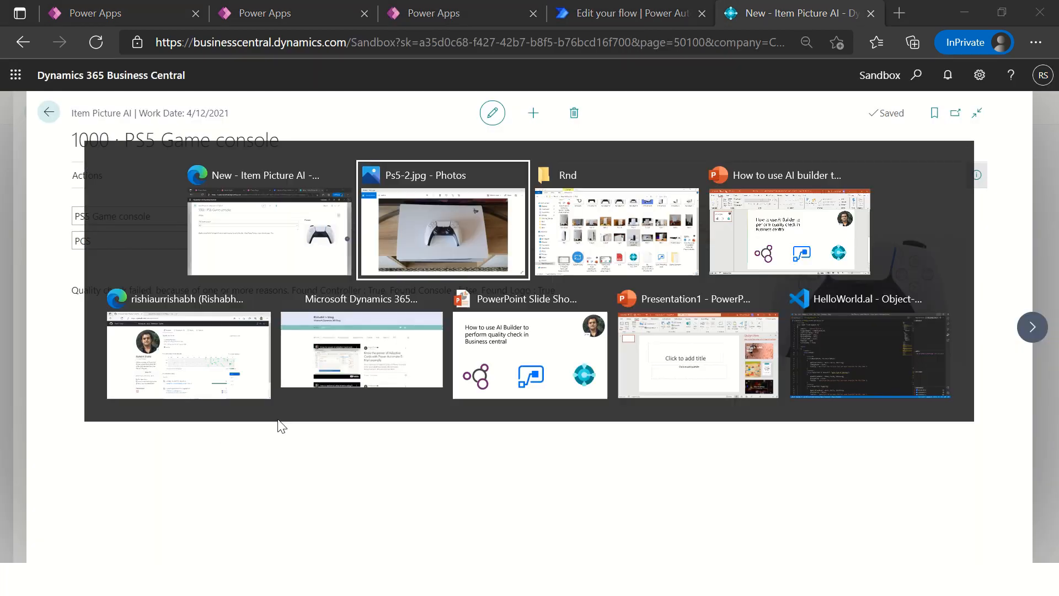
pyautogui.press('Down')
pyautogui.press('Right')
pyautogui.press('Right')
pyautogui.press('Right')
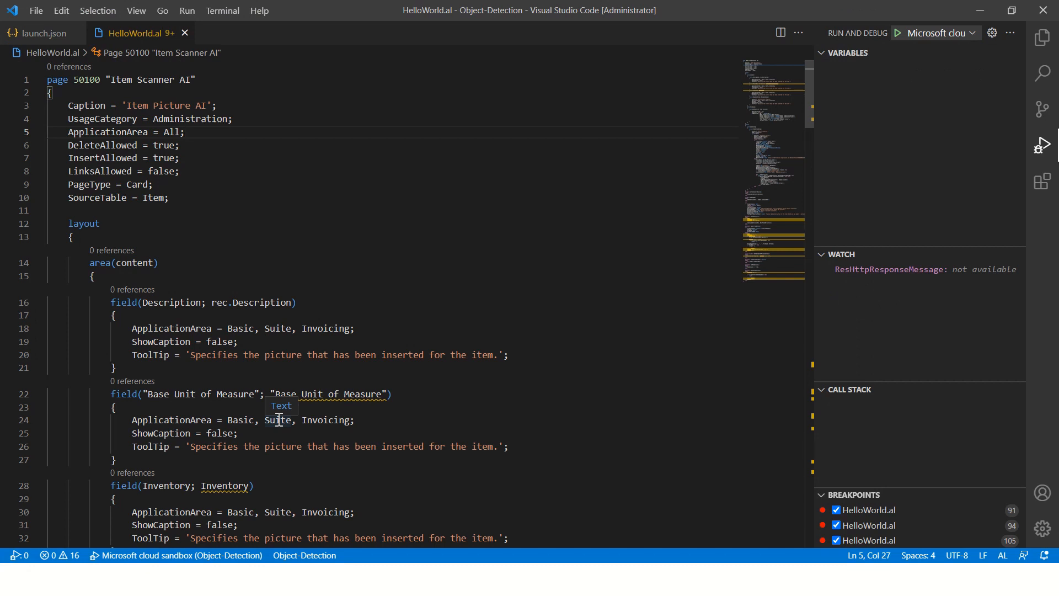
# - Hide the side bar and review the code of page 50100 "Item Scanner AI" through to its Check action
pyautogui.click(535, 265)
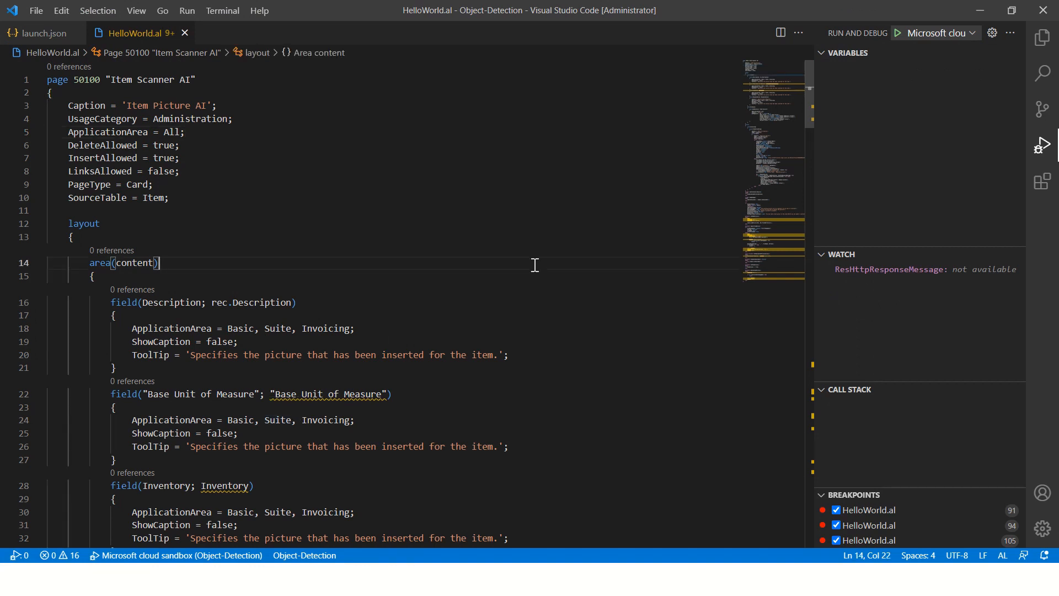
pyautogui.hotkey('ctrl', 'b')
pyautogui.scroll(-9, 534, 264)
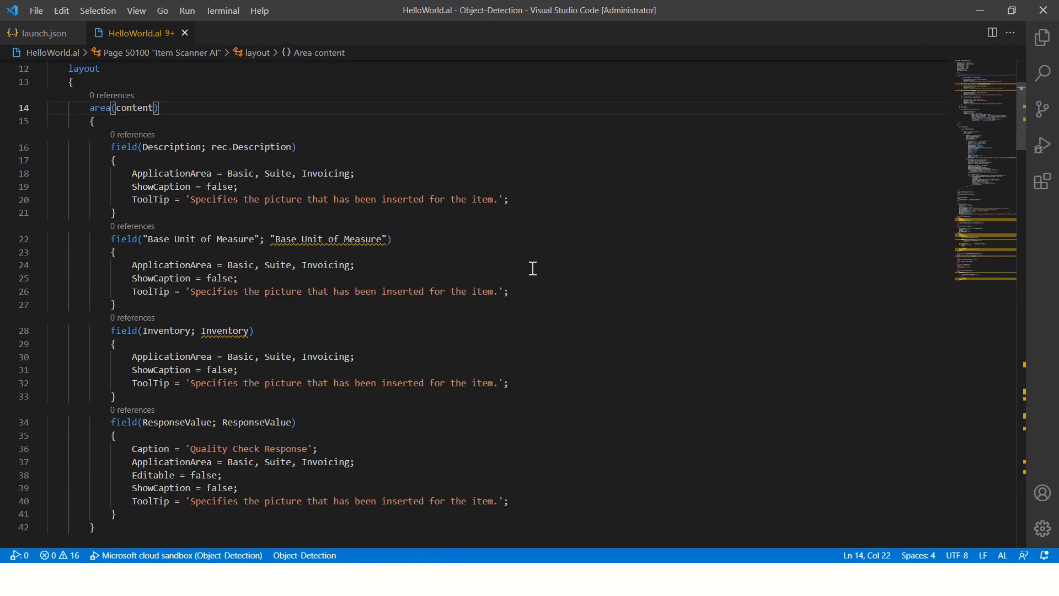
pyautogui.scroll(-19, 642, 318)
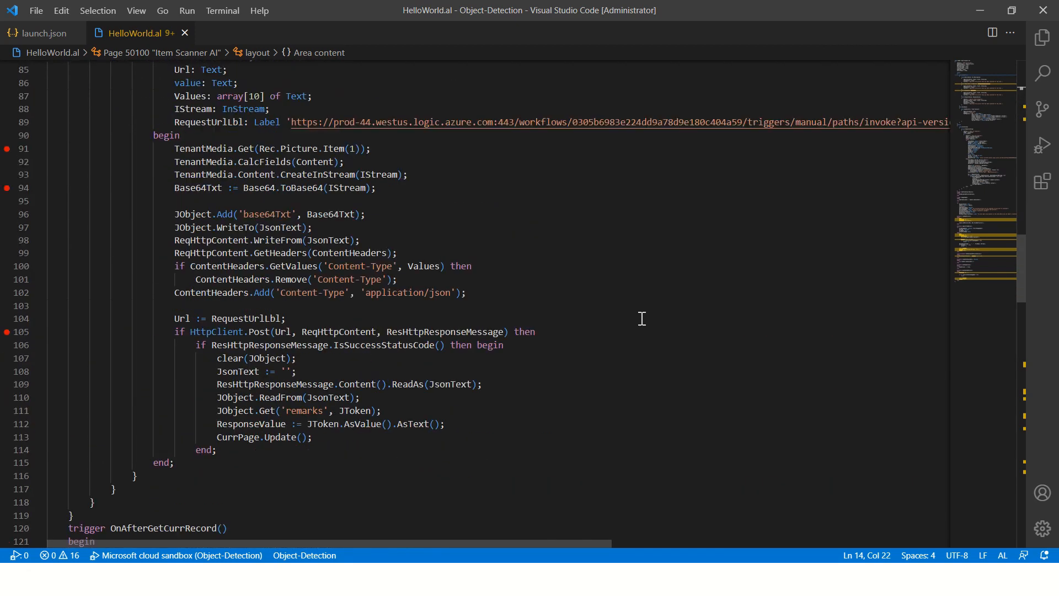
pyautogui.scroll(3, 642, 319)
pyautogui.scroll(-3, 642, 318)
pyautogui.scroll(5, 473, 450)
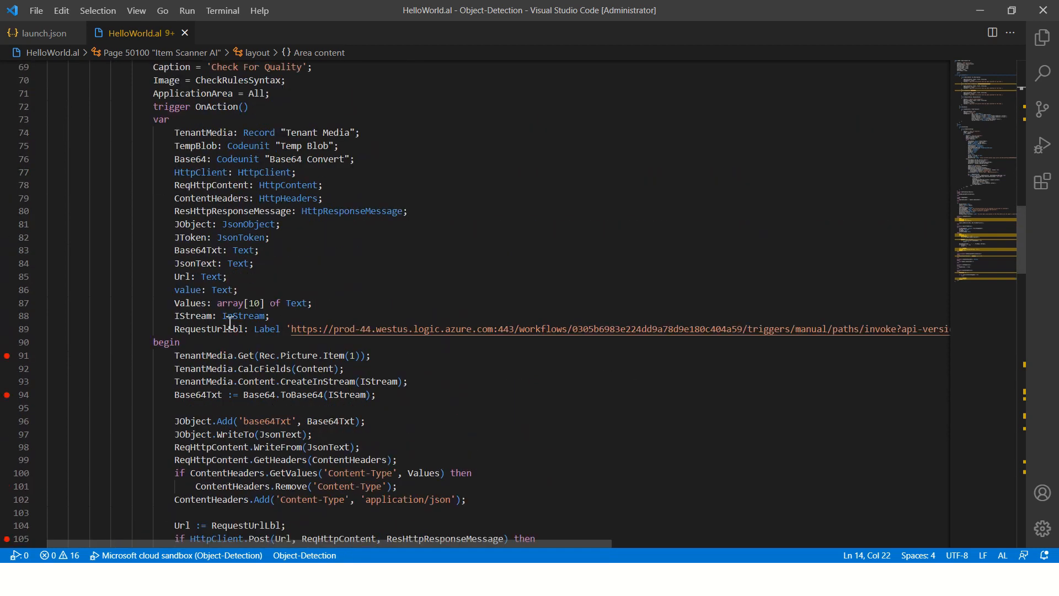
pyautogui.scroll(3, 283, 223)
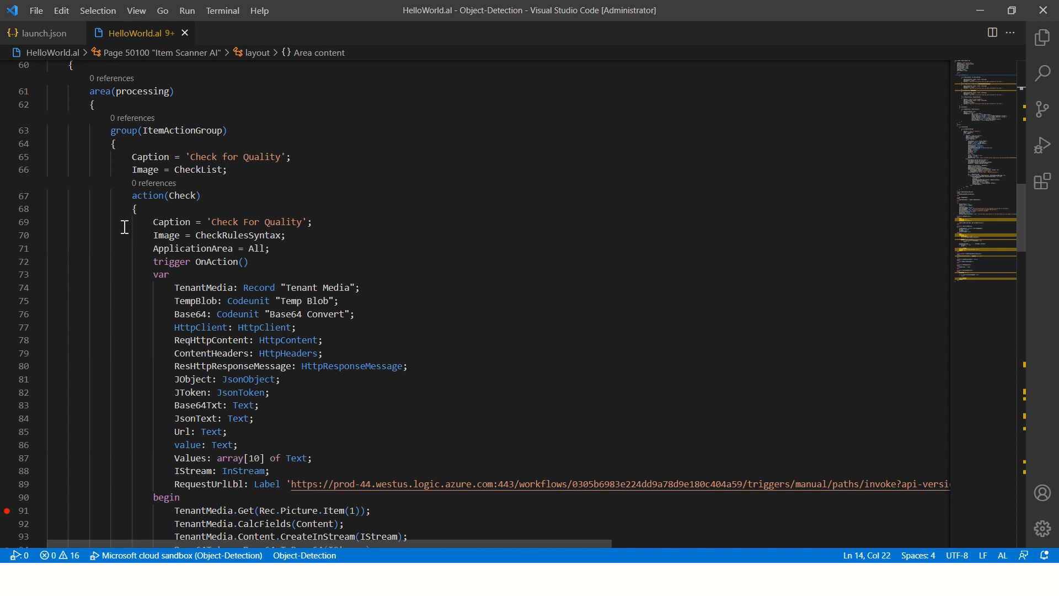
# - Fold the var section of the OnAction trigger and highlight the action group's caption 'Check for Quality'
pyautogui.click(173, 301)
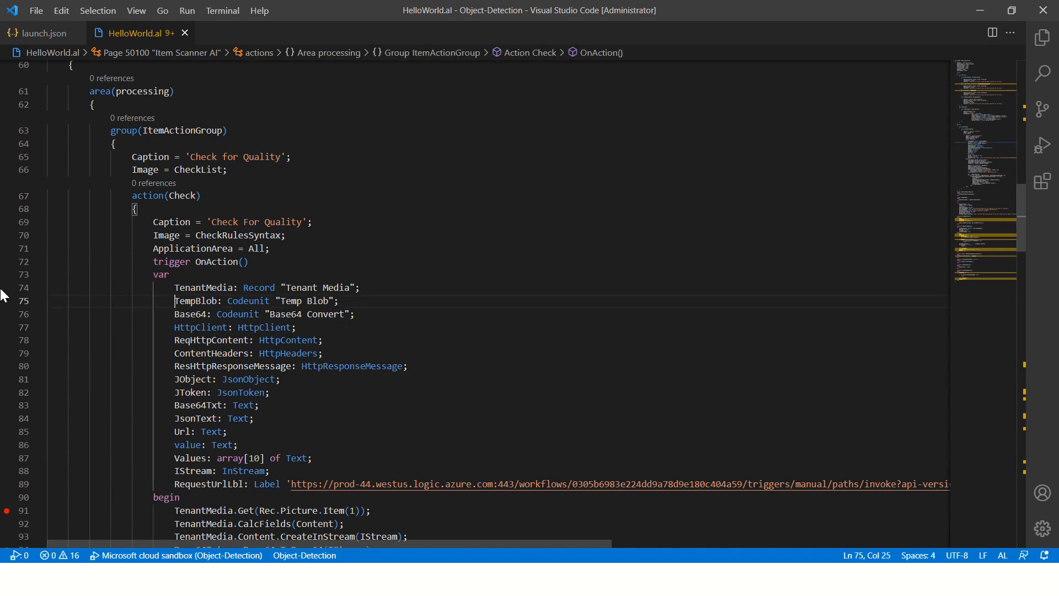
pyautogui.click(40, 275)
pyautogui.click(170, 300)
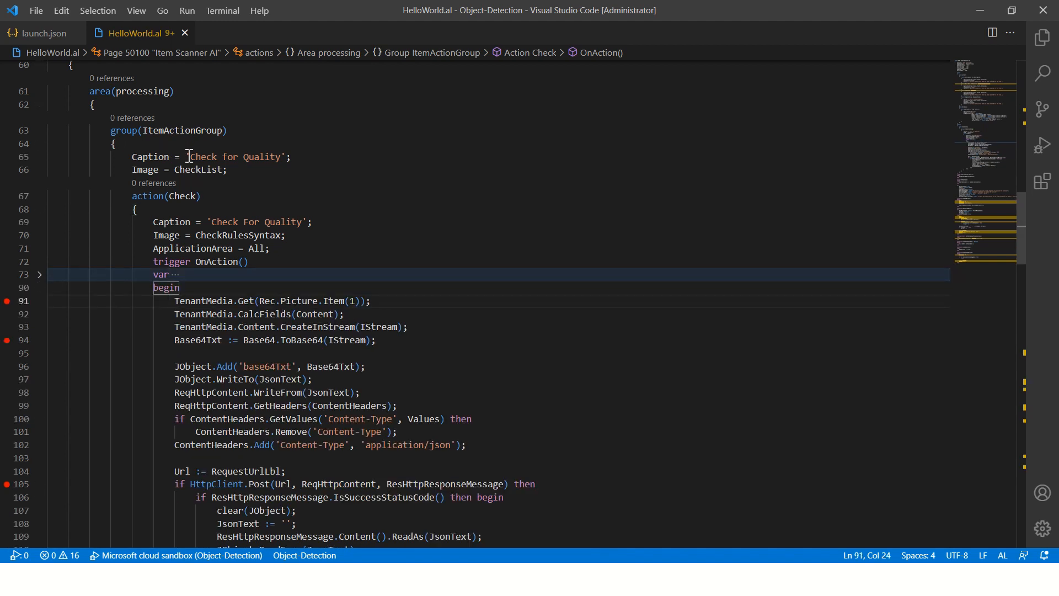
pyautogui.moveTo(191, 157); pyautogui.dragTo(281, 160)
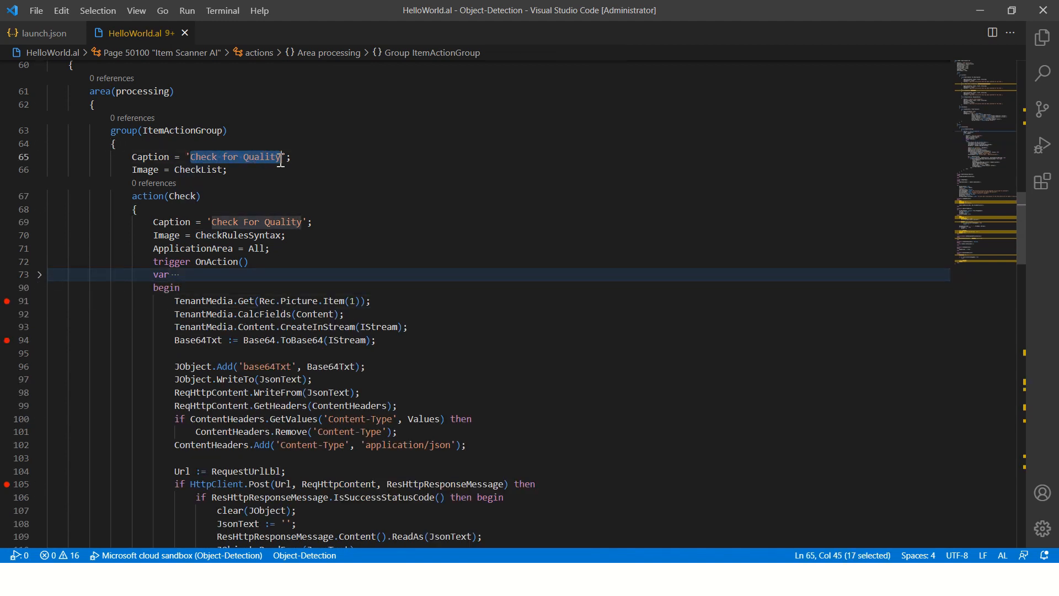
# - Highlight the TenantMedia lines that read the item picture, including the Base64.ToBase64 conversion on line 94
pyautogui.click(174, 301)
pyautogui.moveTo(174, 301); pyautogui.dragTo(415, 338)
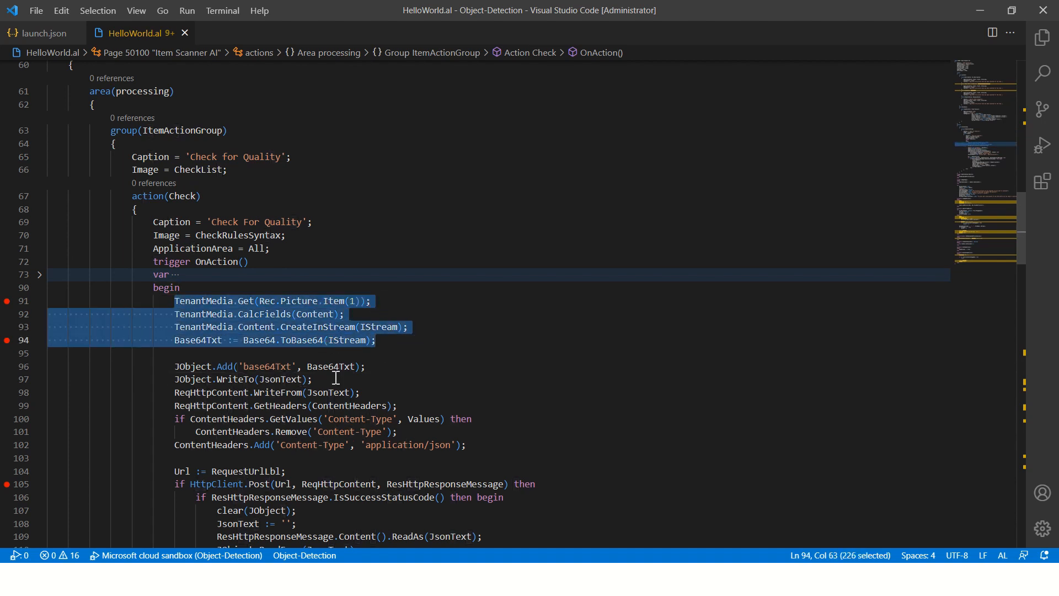
pyautogui.click(359, 366)
pyautogui.click(385, 340)
pyautogui.moveTo(386, 340); pyautogui.dragTo(169, 341)
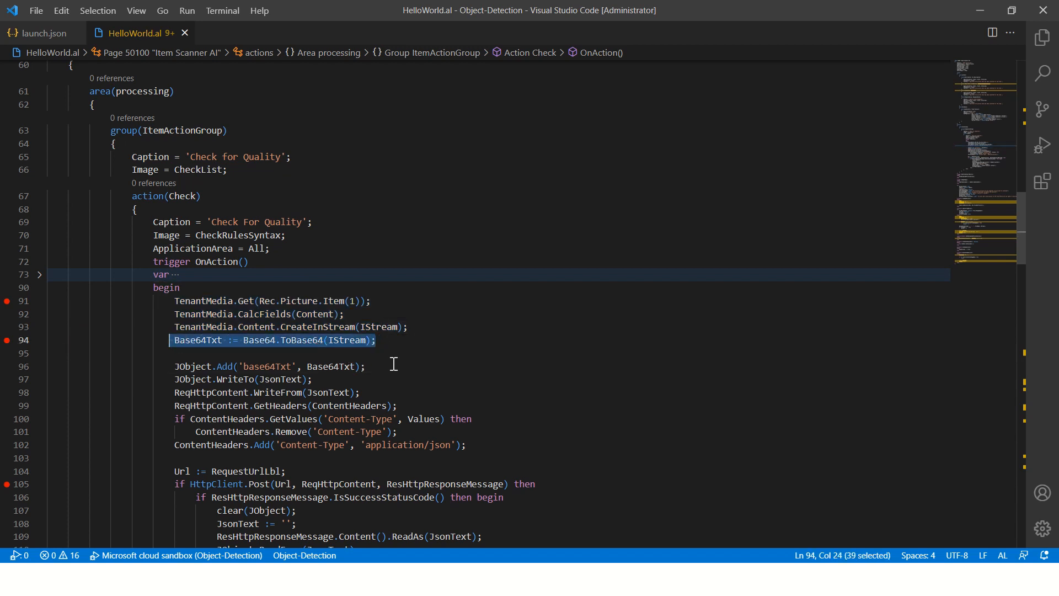
# - Highlight the JObject.Add statement that adds Base64Txt under the 'base64Txt' key
pyautogui.click(368, 366)
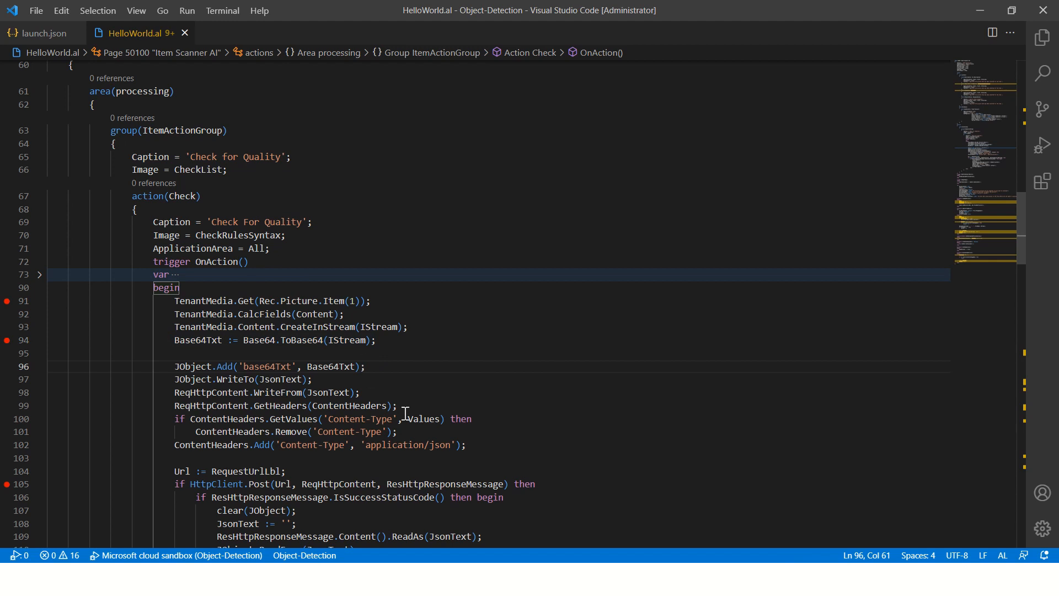
pyautogui.scroll(-3, 405, 413)
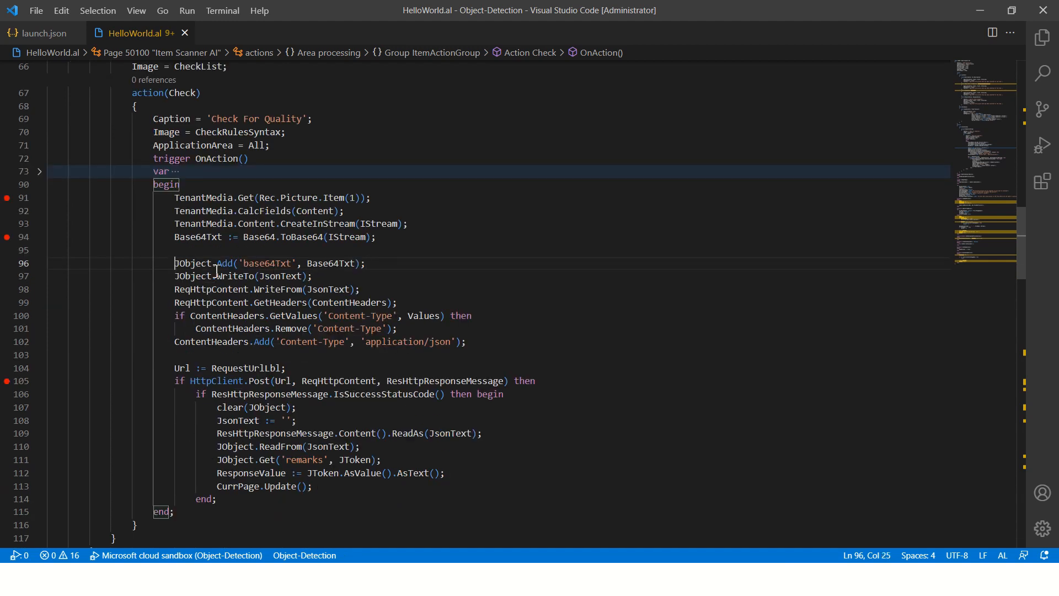
pyautogui.moveTo(174, 263); pyautogui.dragTo(389, 264)
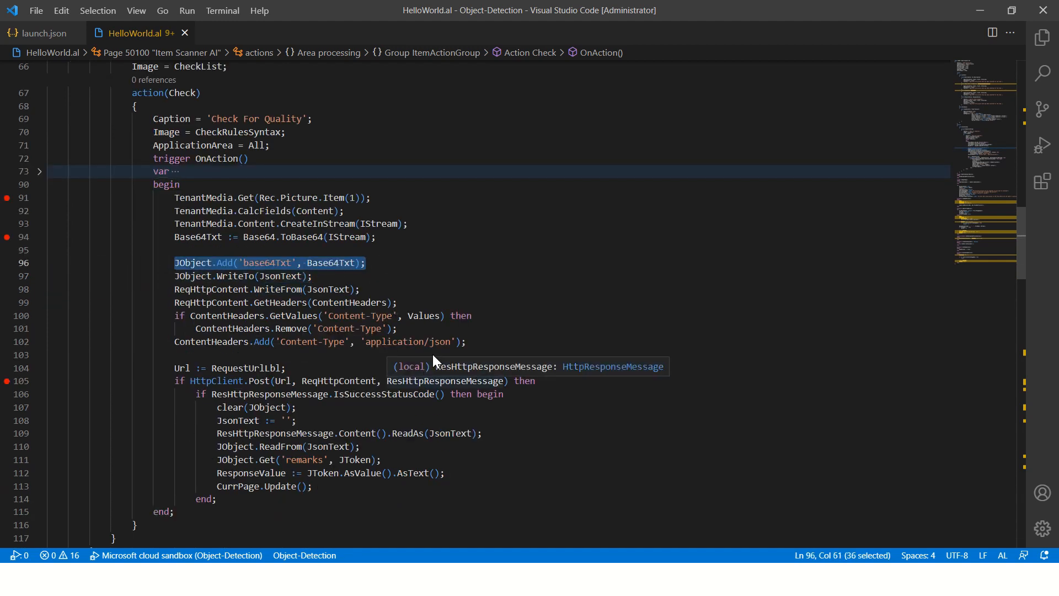
pyautogui.hotkey('alt', 'Tab')
pyautogui.hotkey('alt', 'Tab')
pyautogui.hotkey('alt', 'Tab')
pyautogui.hotkey('alt', 'Tab')
pyautogui.hotkey('alt', 'shift', 'Tab')
pyautogui.hotkey('alt', 'shift', 'Tab')
pyautogui.hotkey('alt', 'shift', 'Tab')
pyautogui.press('Escape')
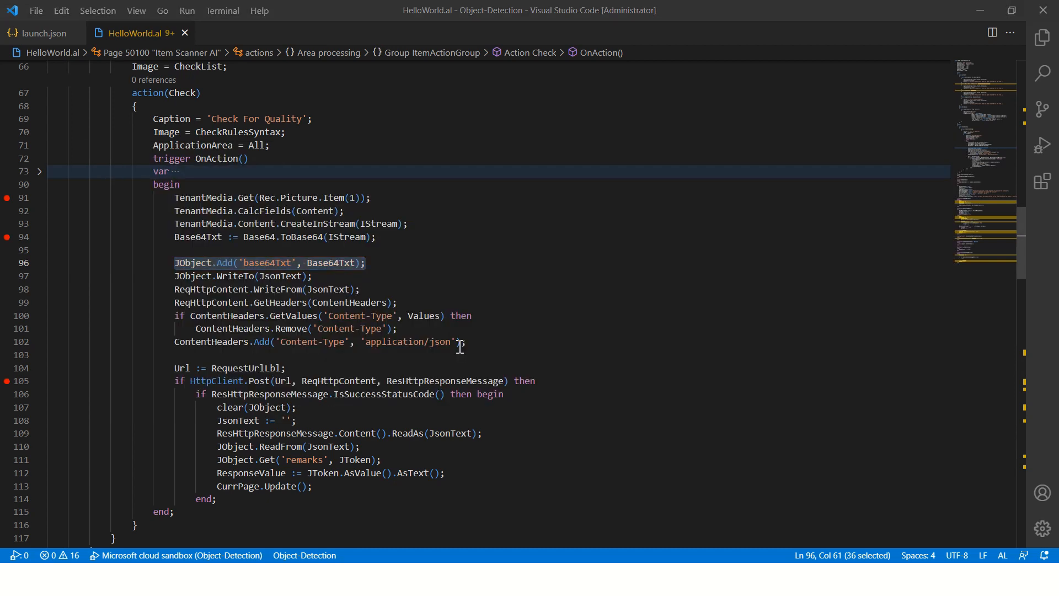
# - Switch to Postman and show the raw JSON body of the POST request to the flow URL
pyautogui.press('super')
pyautogui.write('postm')
pyautogui.press('Escape')
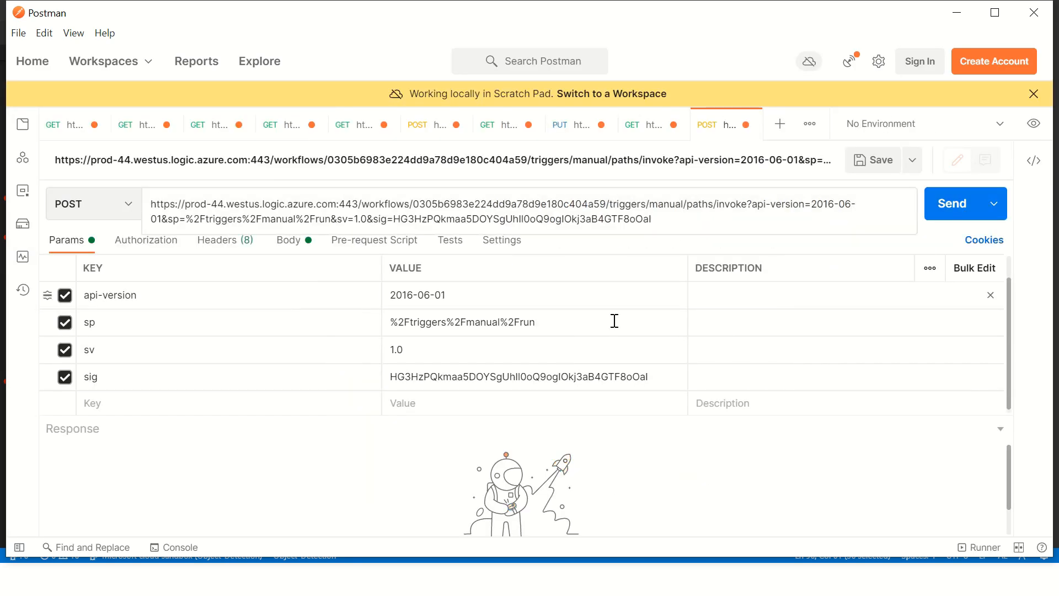
pyautogui.click(295, 241)
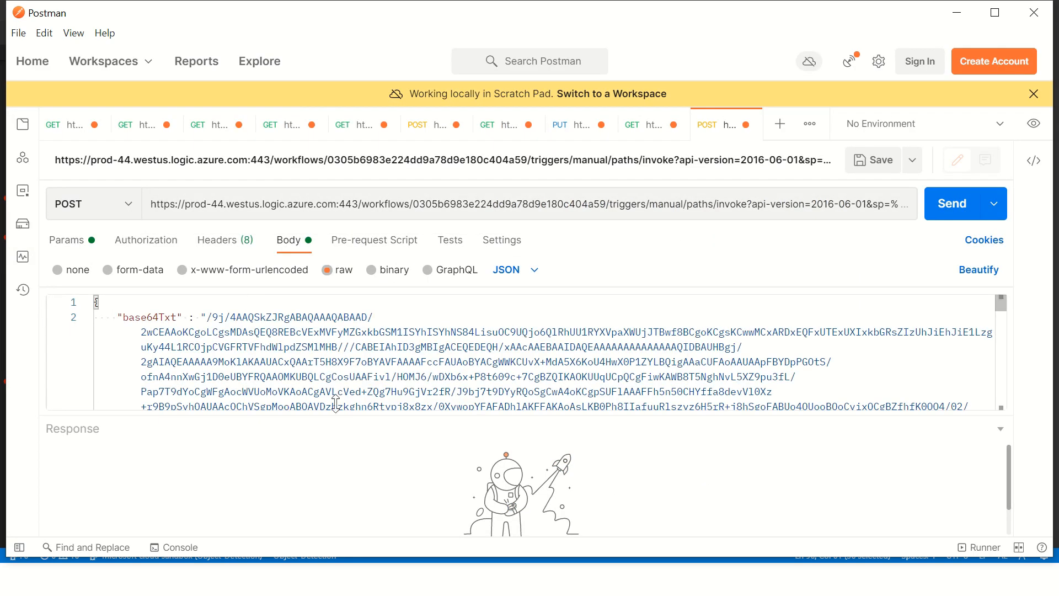
# - Enlarge the request body editor and highlight the base64Txt key and its entire base64 string value
pyautogui.moveTo(143, 340); pyautogui.dragTo(816, 438)
pyautogui.moveTo(900, 420); pyautogui.dragTo(928, 525)
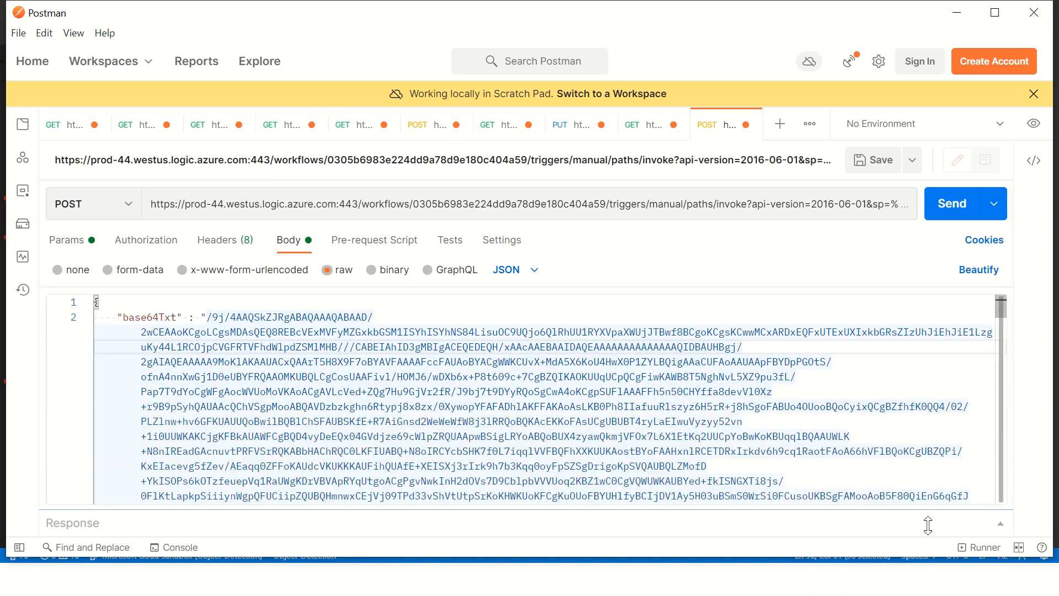
pyautogui.click(101, 306)
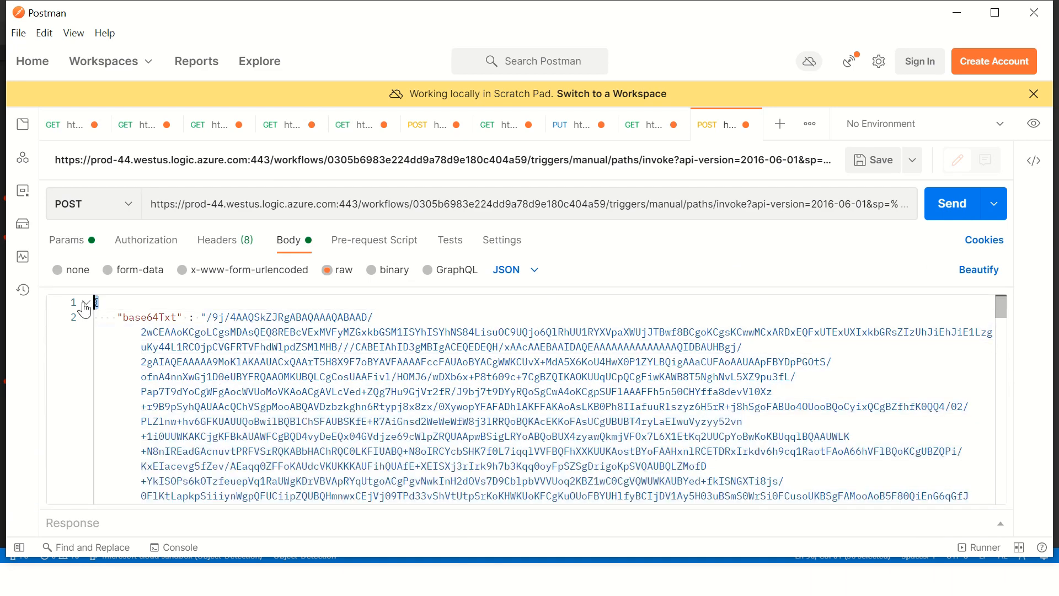
pyautogui.doubleClick(155, 317)
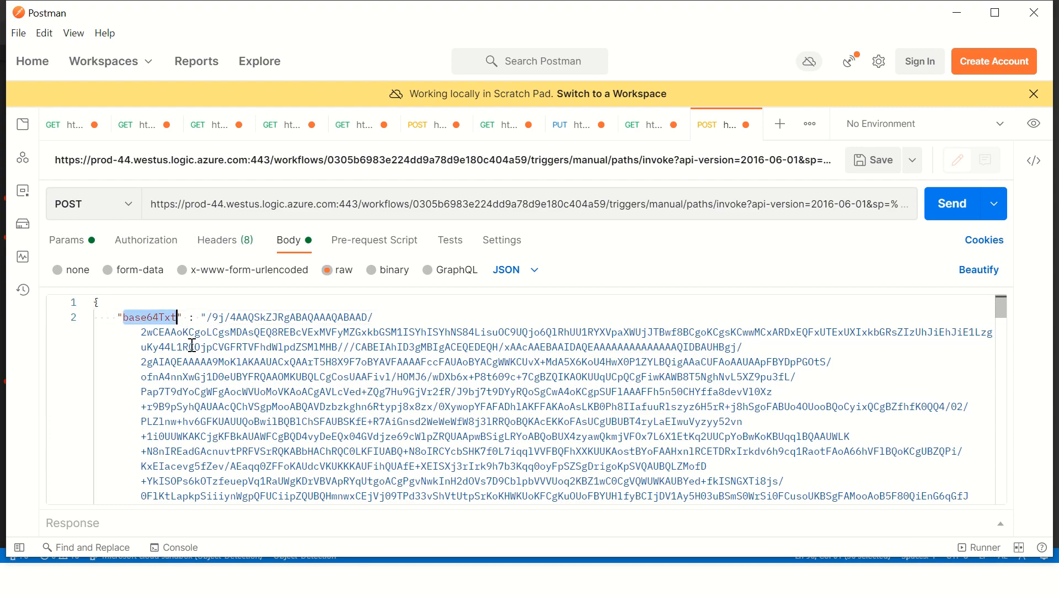
pyautogui.moveTo(205, 317); pyautogui.dragTo(534, 482)
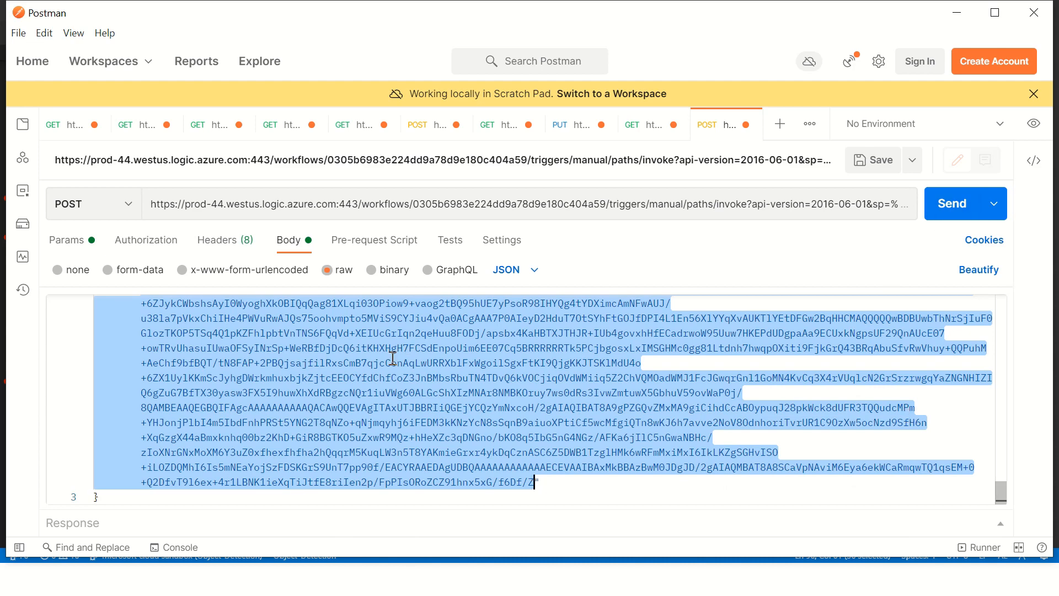
# - Switch back to Visual Studio Code and highlight the JObject.Add line, followed by the ReqHttpContent.WriteFrom(JsonText) line
pyautogui.hotkey('alt', 'Tab')
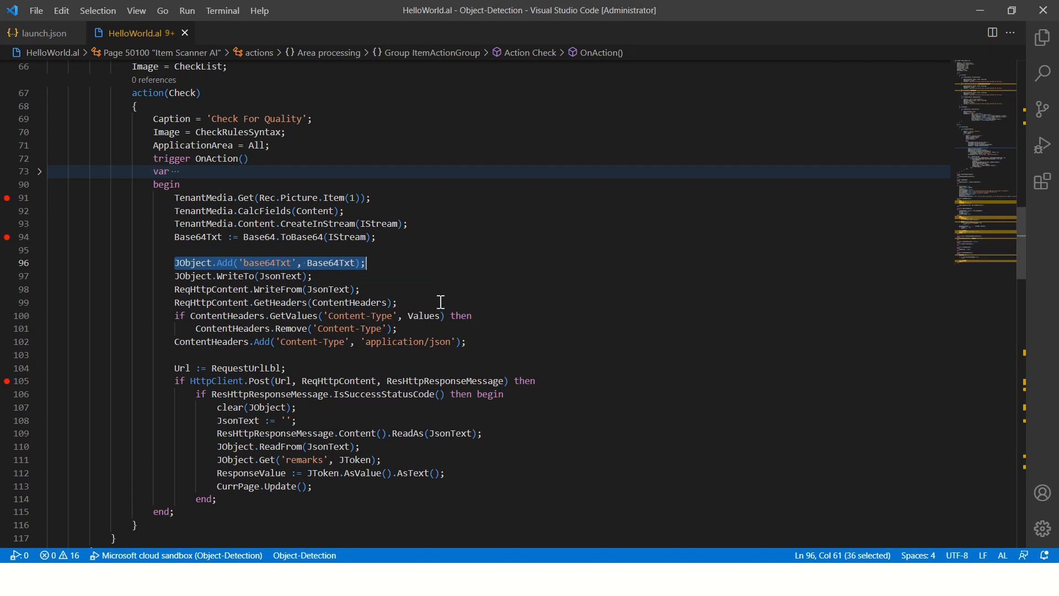
pyautogui.click(440, 302)
pyautogui.moveTo(365, 263); pyautogui.dragTo(175, 263)
pyautogui.click(414, 277)
pyautogui.click(169, 289)
pyautogui.moveTo(176, 289); pyautogui.dragTo(379, 290)
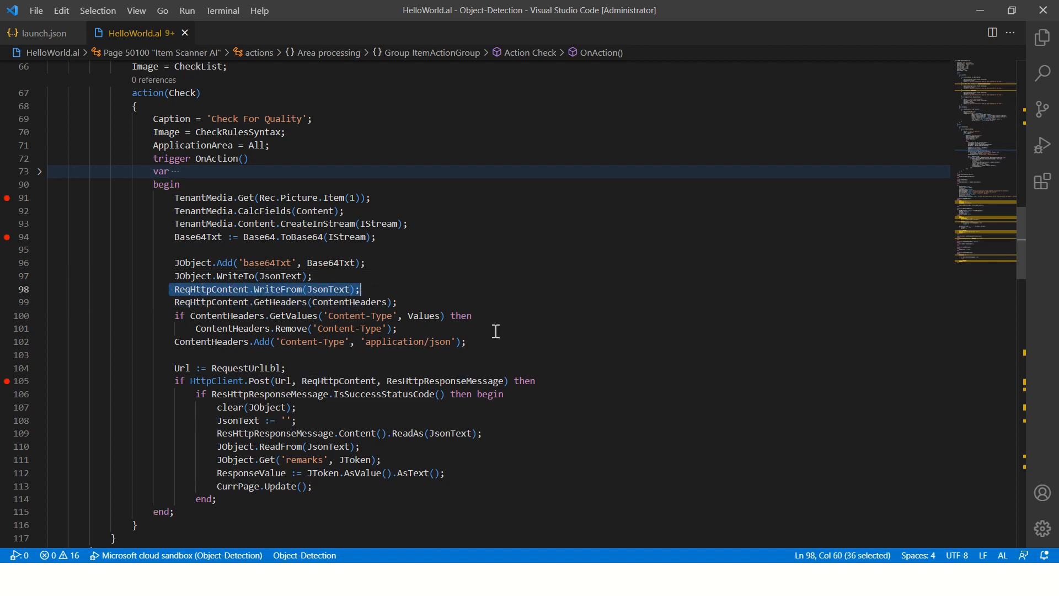
# - Highlight the code that replaces the Content-Type header with 'application/json', then clear the selection
pyautogui.click(653, 331)
pyautogui.moveTo(493, 347); pyautogui.dragTo(183, 335)
pyautogui.click(200, 354)
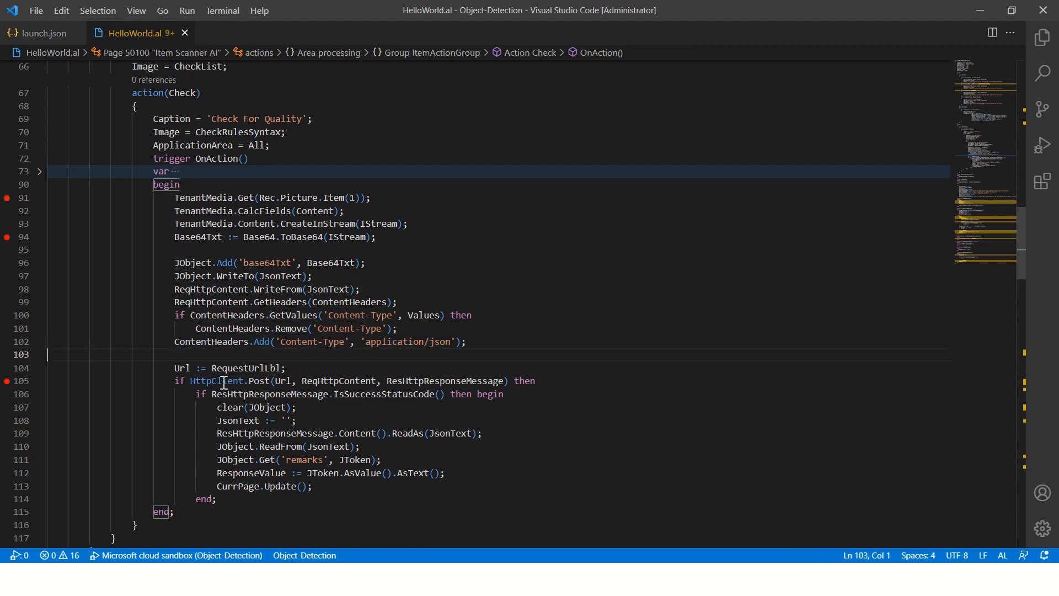
# - Highlight the HttpClient.Post line, followed by the success-status block from IsSuccessStatusCode through CurrPage.Update()
pyautogui.click(196, 407)
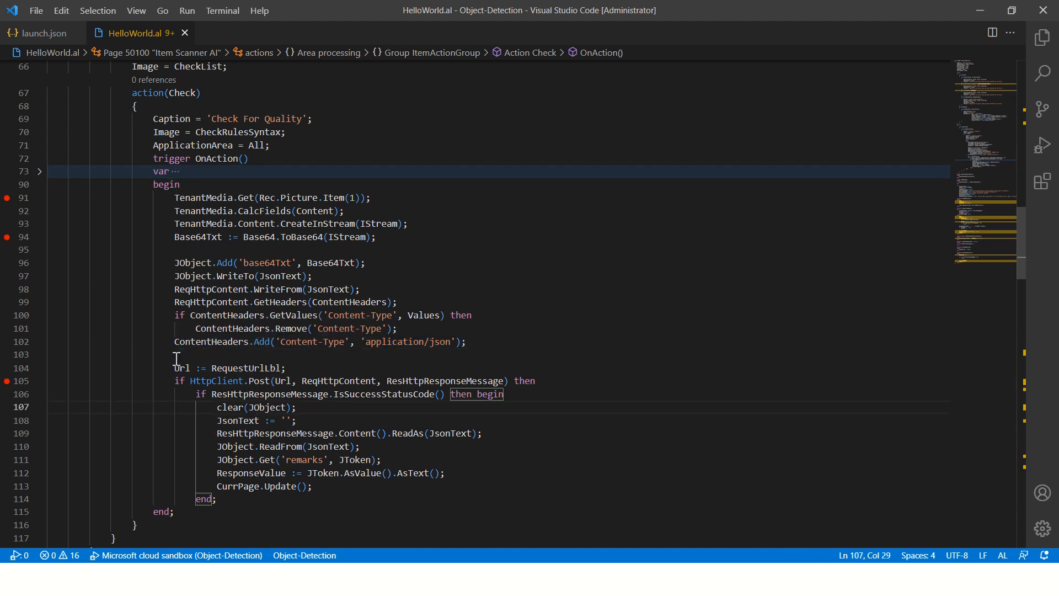
pyautogui.moveTo(170, 381); pyautogui.dragTo(573, 380)
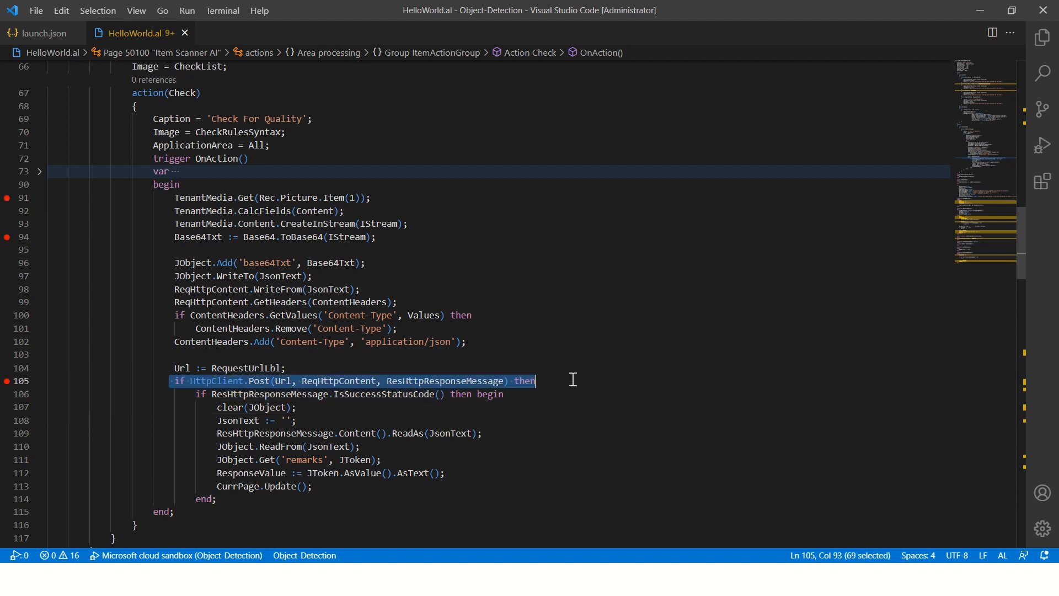
pyautogui.click(192, 406)
pyautogui.moveTo(197, 392); pyautogui.dragTo(529, 492)
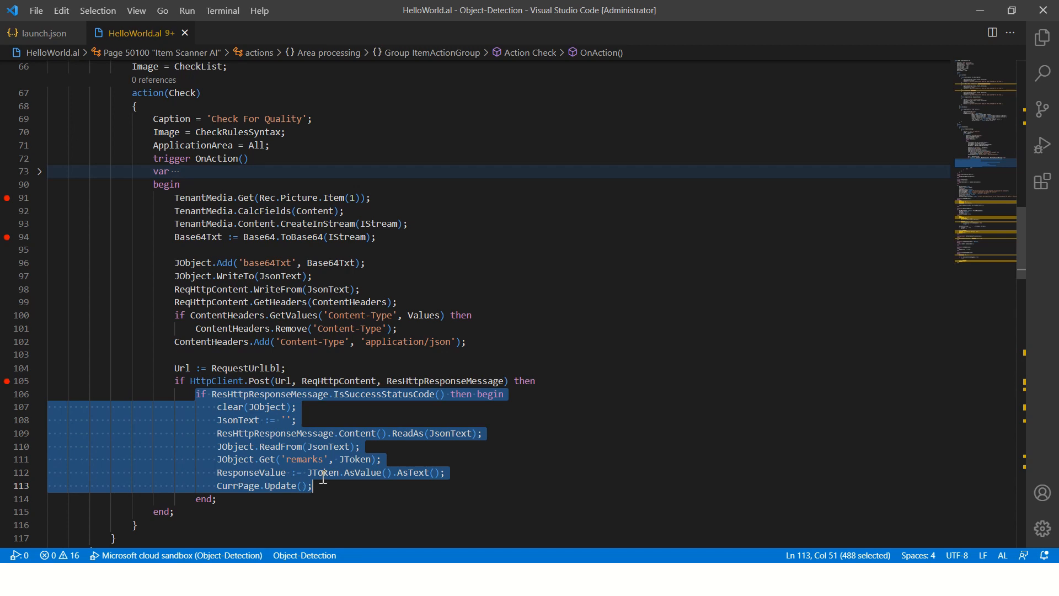
# - Highlight the ResponseValue variable in its assignment line, followed by the whole ResponseValue field definition in the page layout
pyautogui.click(267, 478)
pyautogui.doubleClick(267, 473)
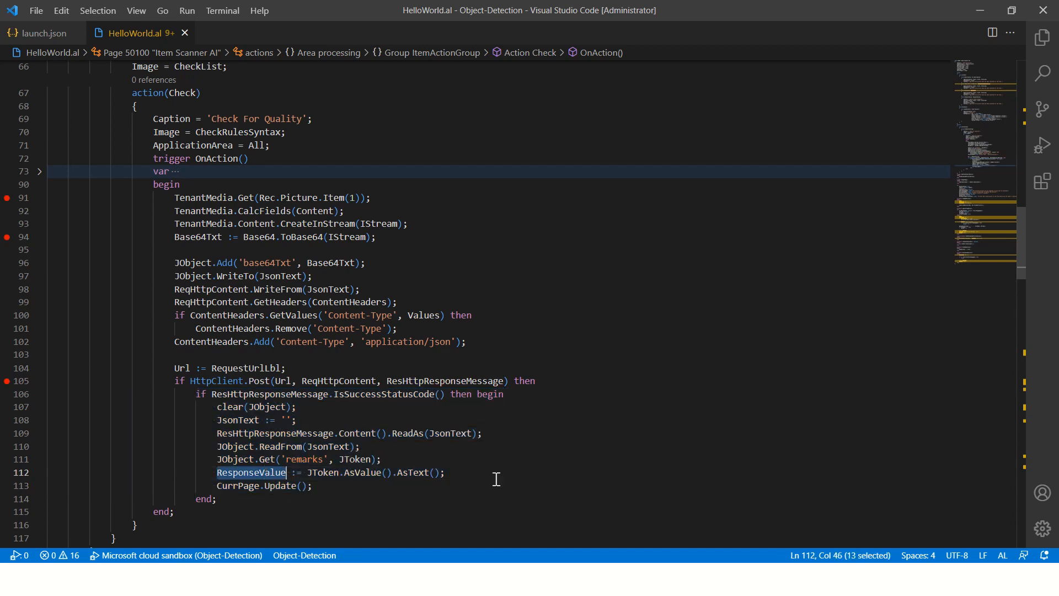
pyautogui.scroll(10, 549, 325)
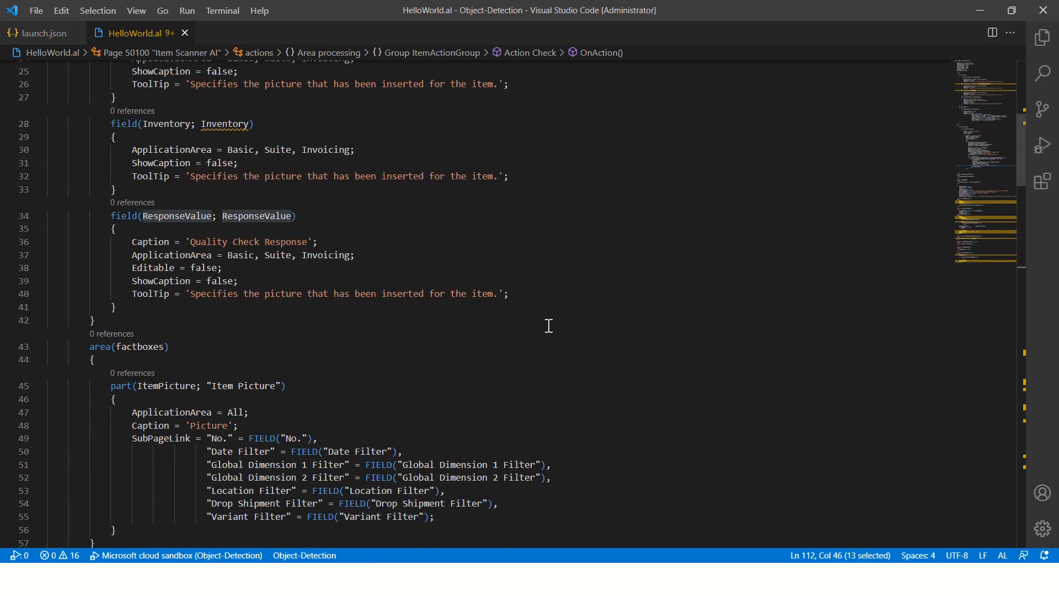
pyautogui.scroll(1, 548, 326)
pyautogui.moveTo(137, 357); pyautogui.dragTo(49, 265)
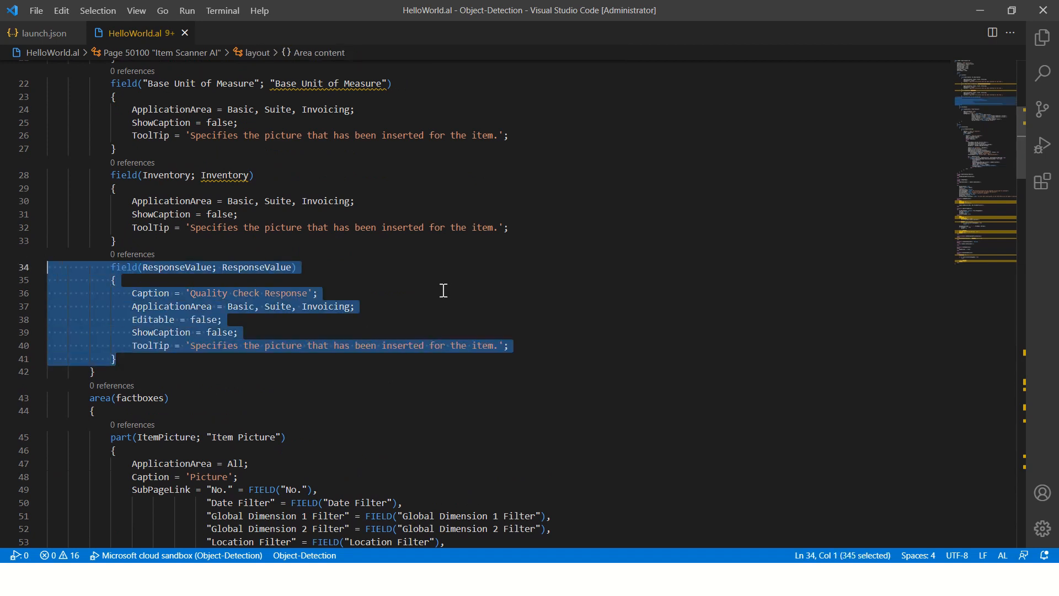
# - Switch to Business Central in the browser and highlight the quality check response on the PS5 Game console page, then clear the selection
pyautogui.hotkey('alt', 'Tab')
pyautogui.hotkey('alt', 'Tab')
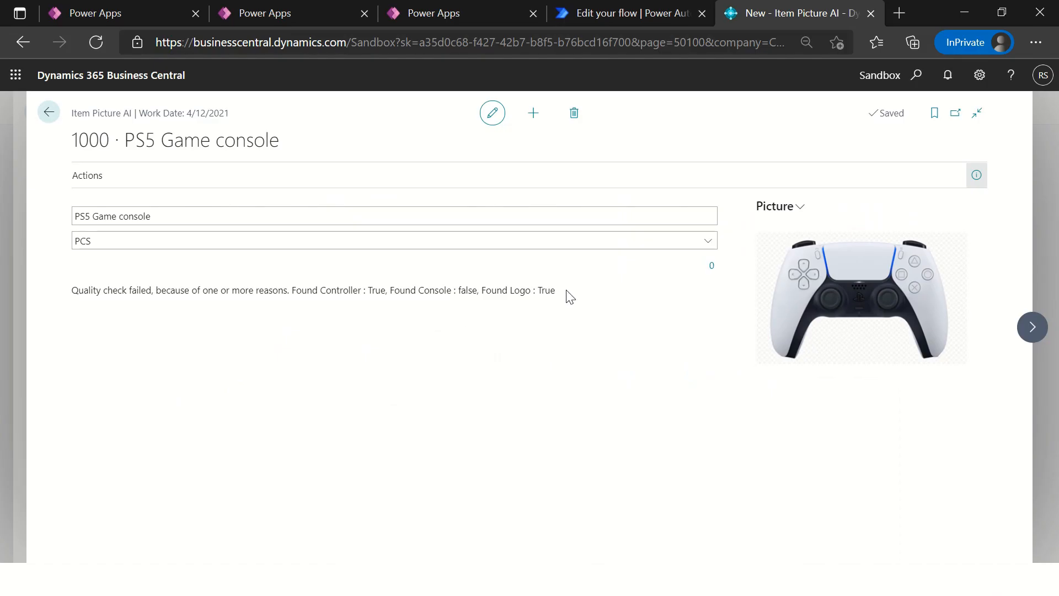
pyautogui.moveTo(568, 297); pyautogui.dragTo(170, 283)
pyautogui.moveTo(84, 277); pyautogui.dragTo(138, 239)
pyautogui.click(137, 240)
pyautogui.moveTo(568, 298); pyautogui.dragTo(74, 307)
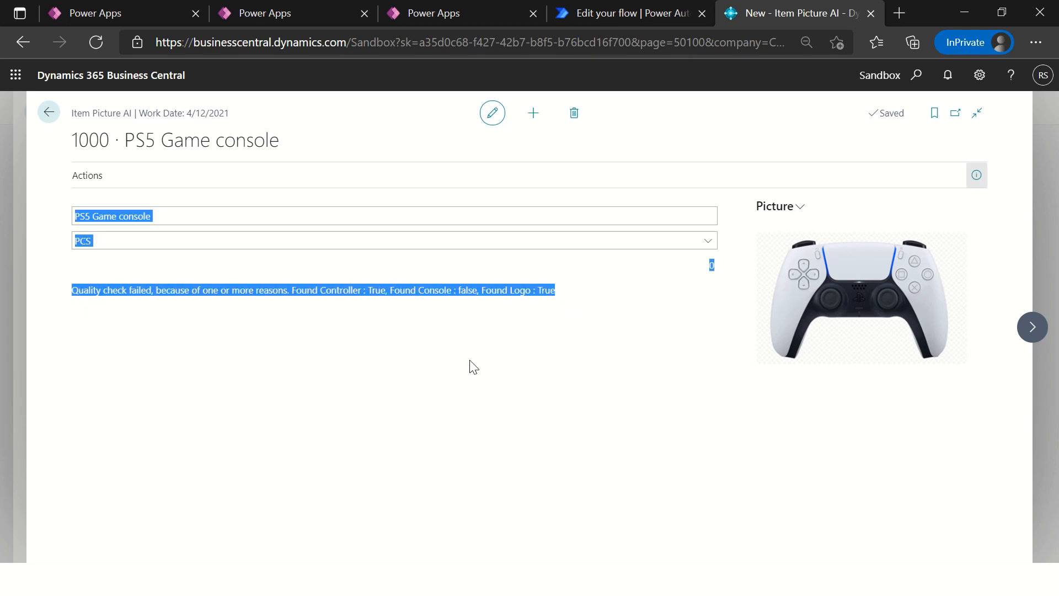
pyautogui.click(438, 350)
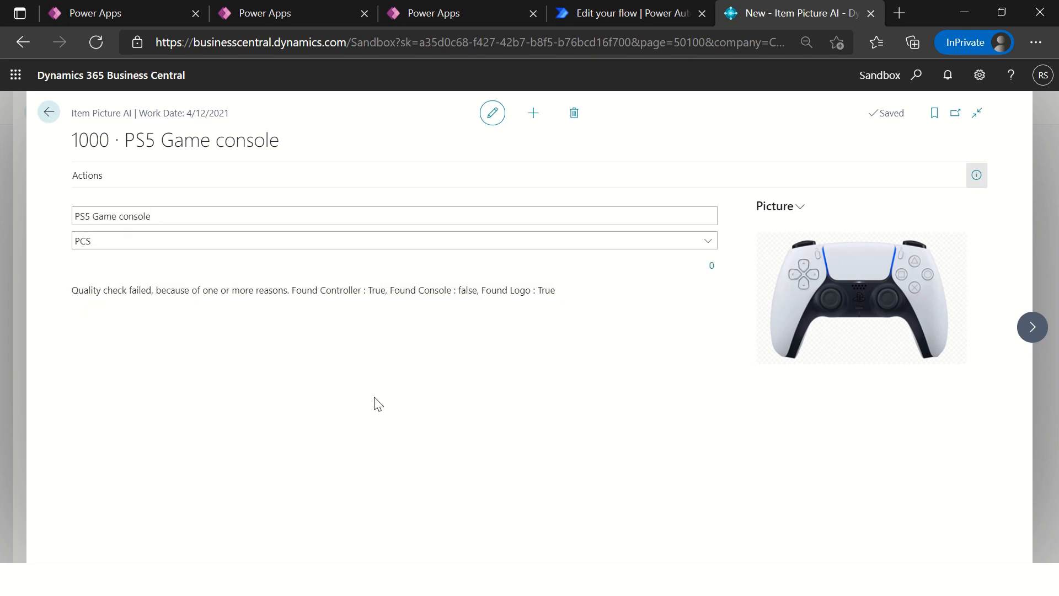